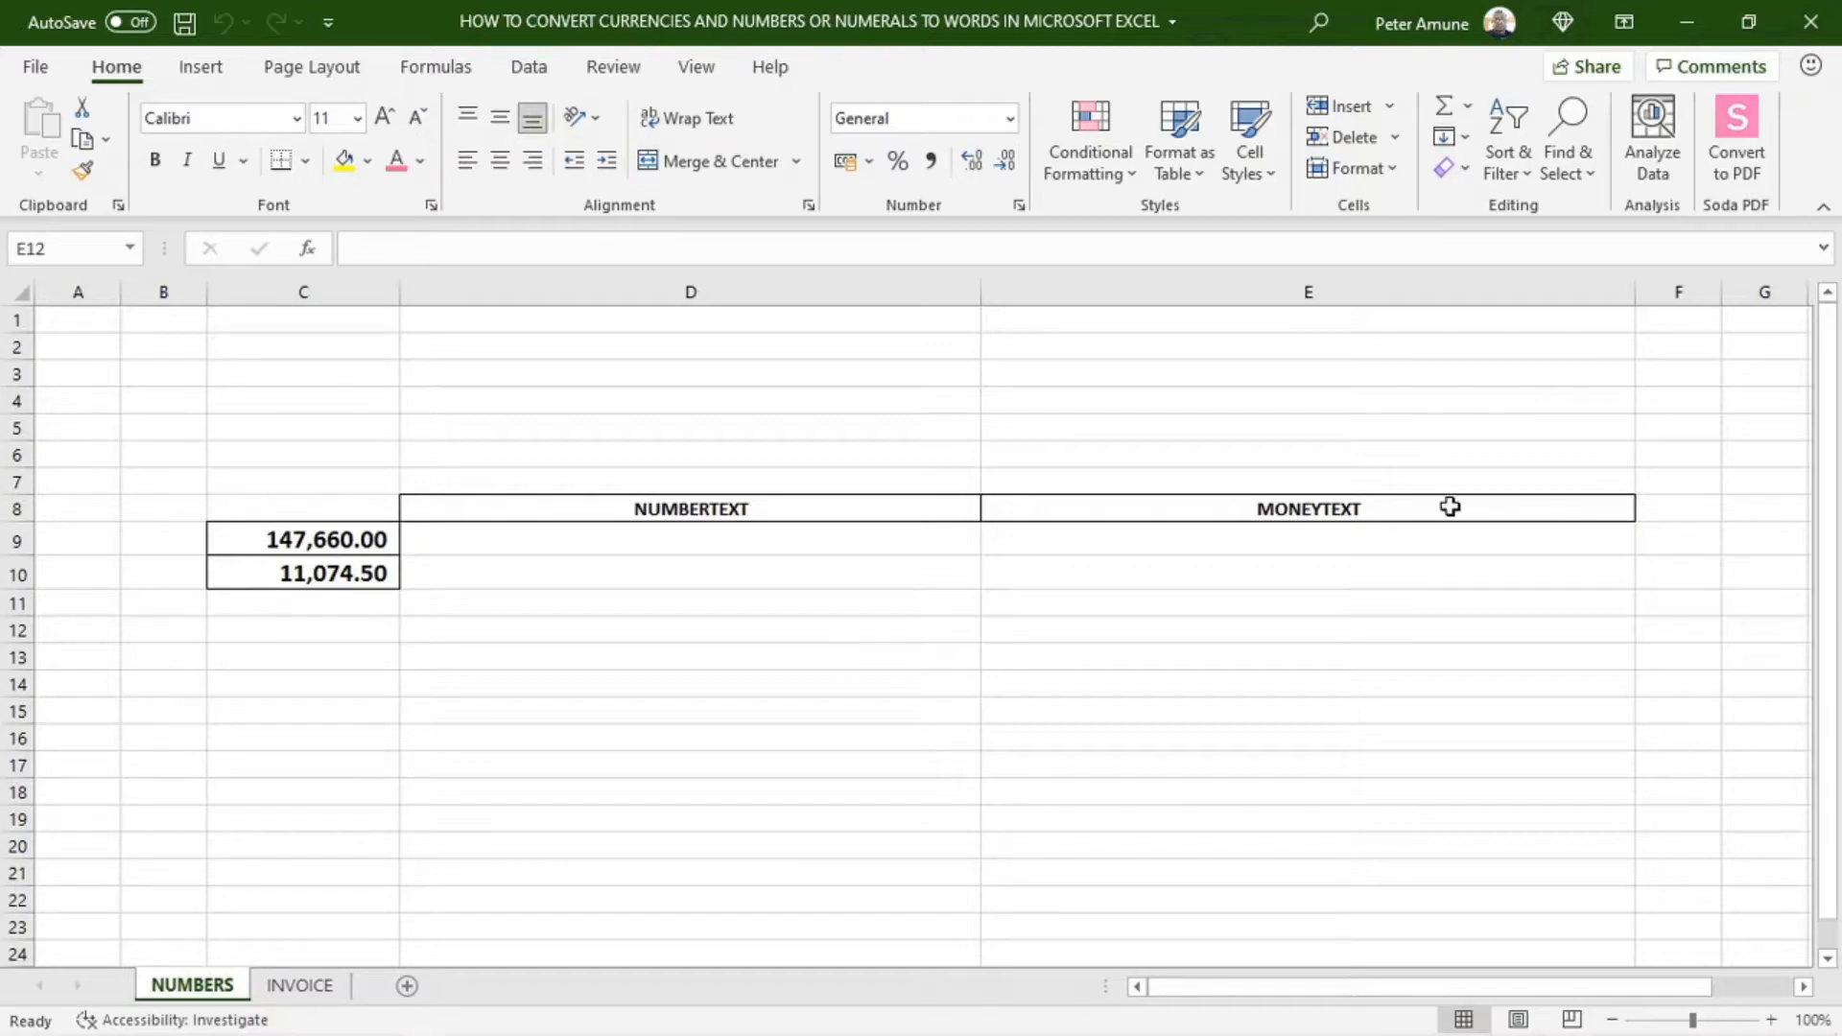
Switch to the NUMBERTEXT MONEYTEXT file in Notepad and examine its VBA code from the NumberText function through to GetDigit
mouse_move(1265, 1035)
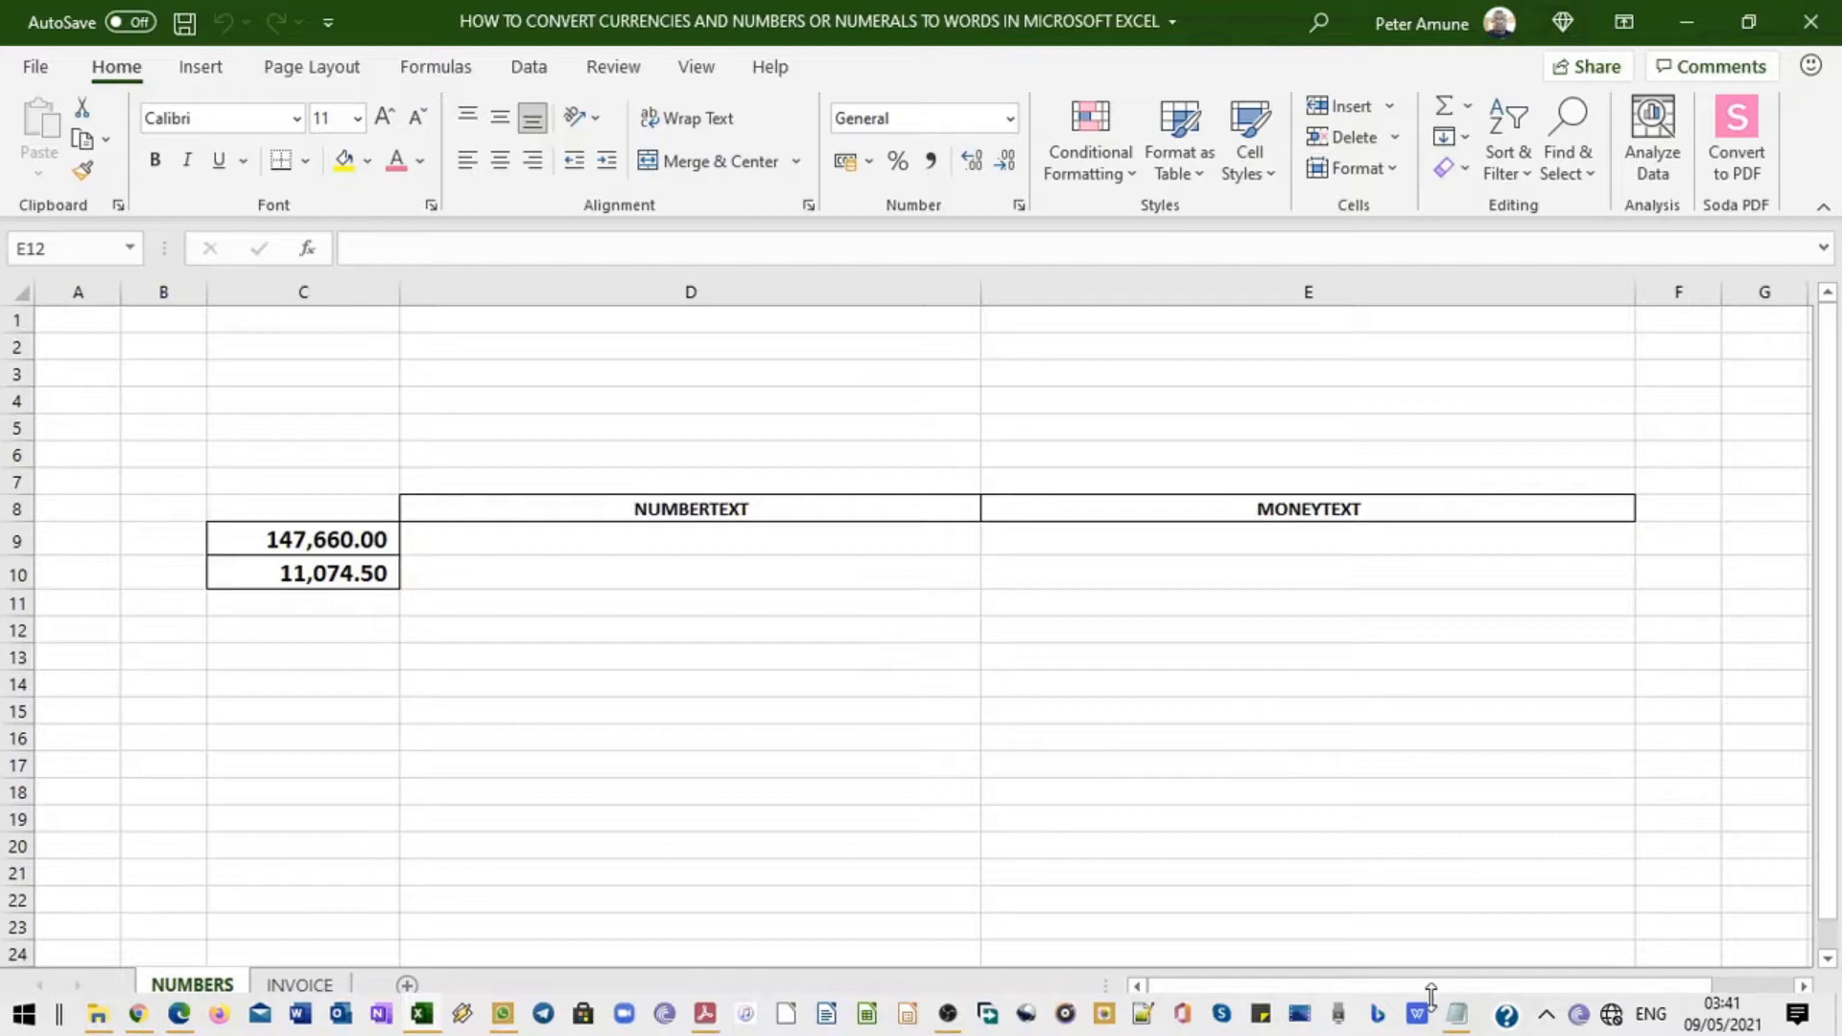
left_click(1459, 1030)
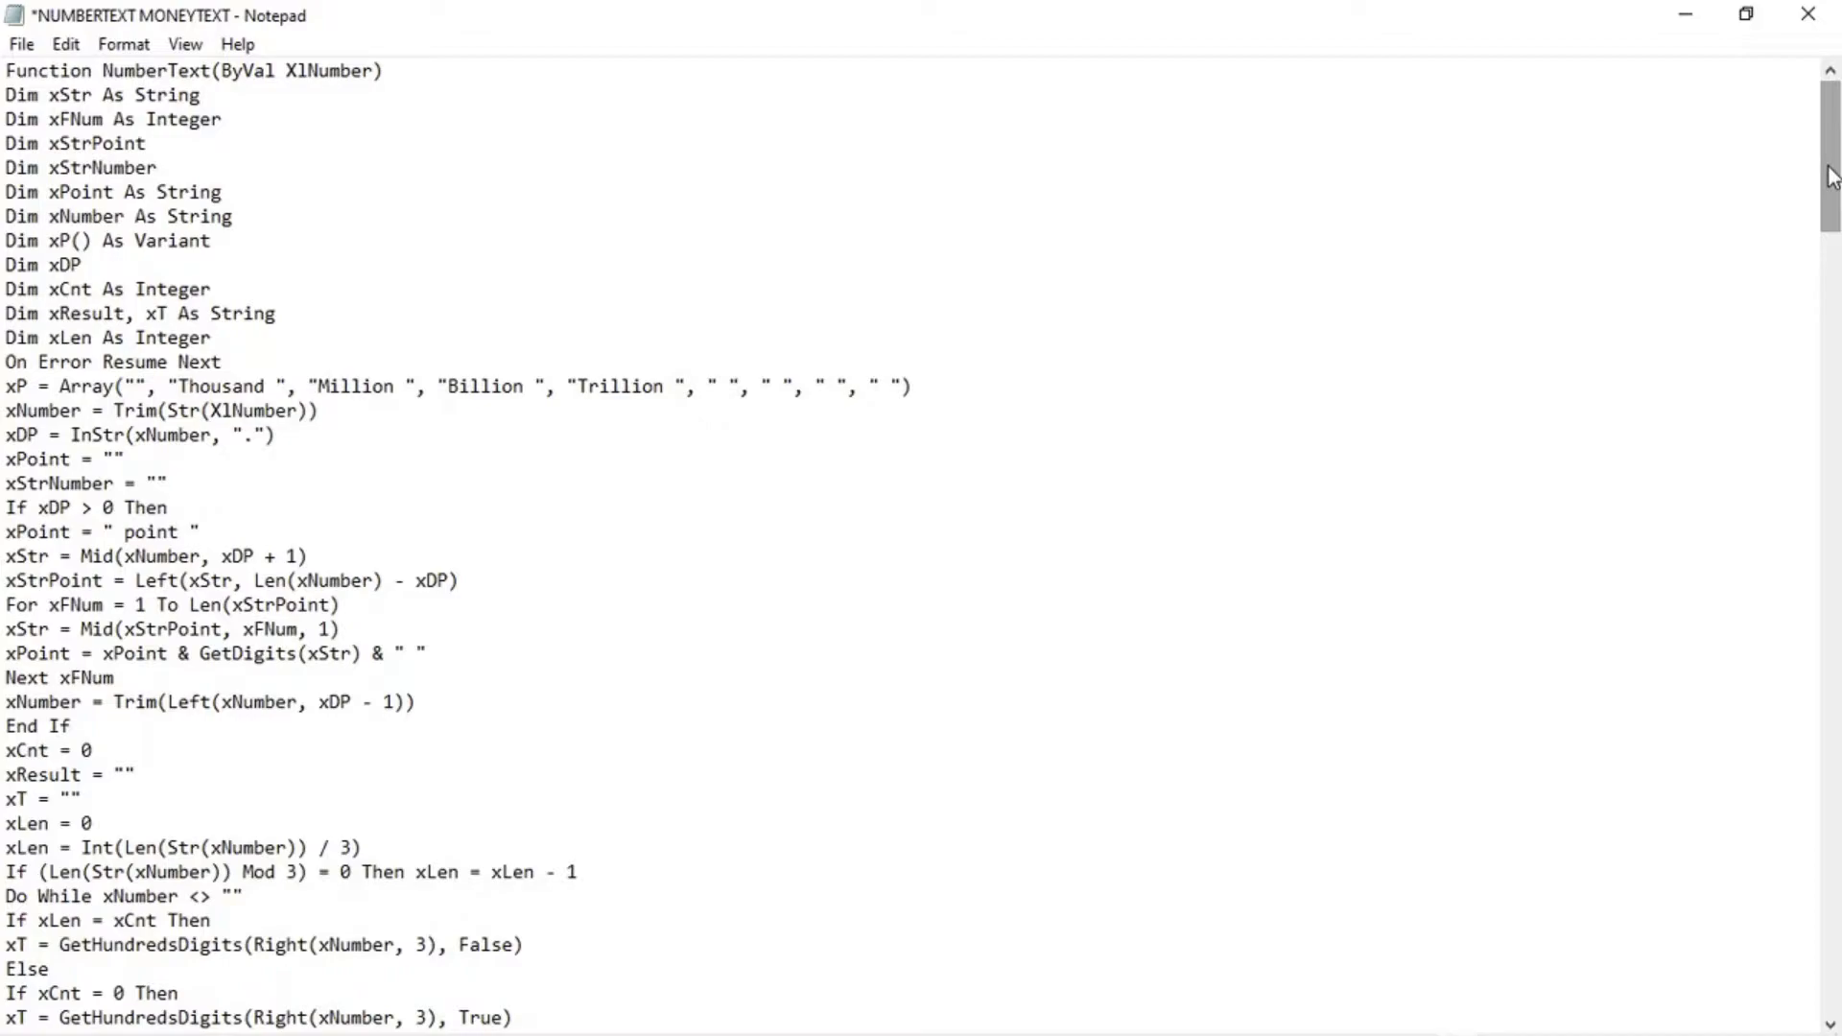
left_click_drag(1832, 175, 1837, 261)
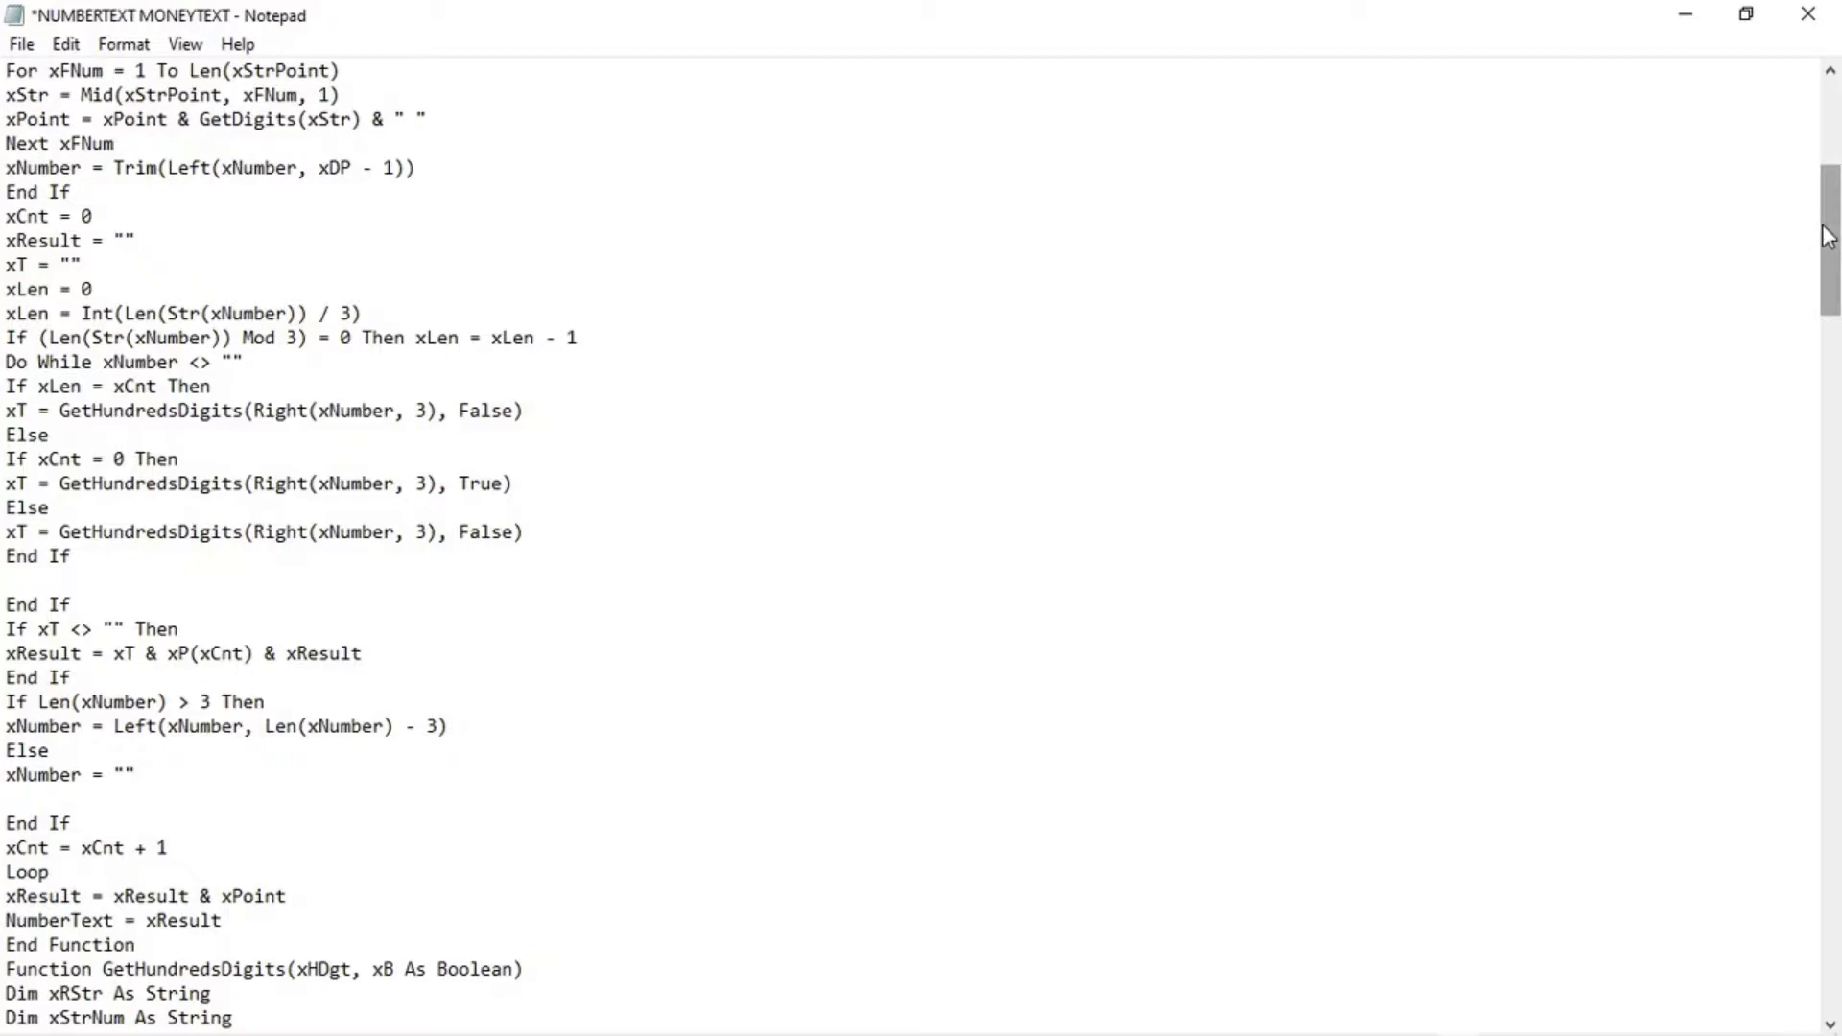
left_click_drag(1834, 228, 1836, 311)
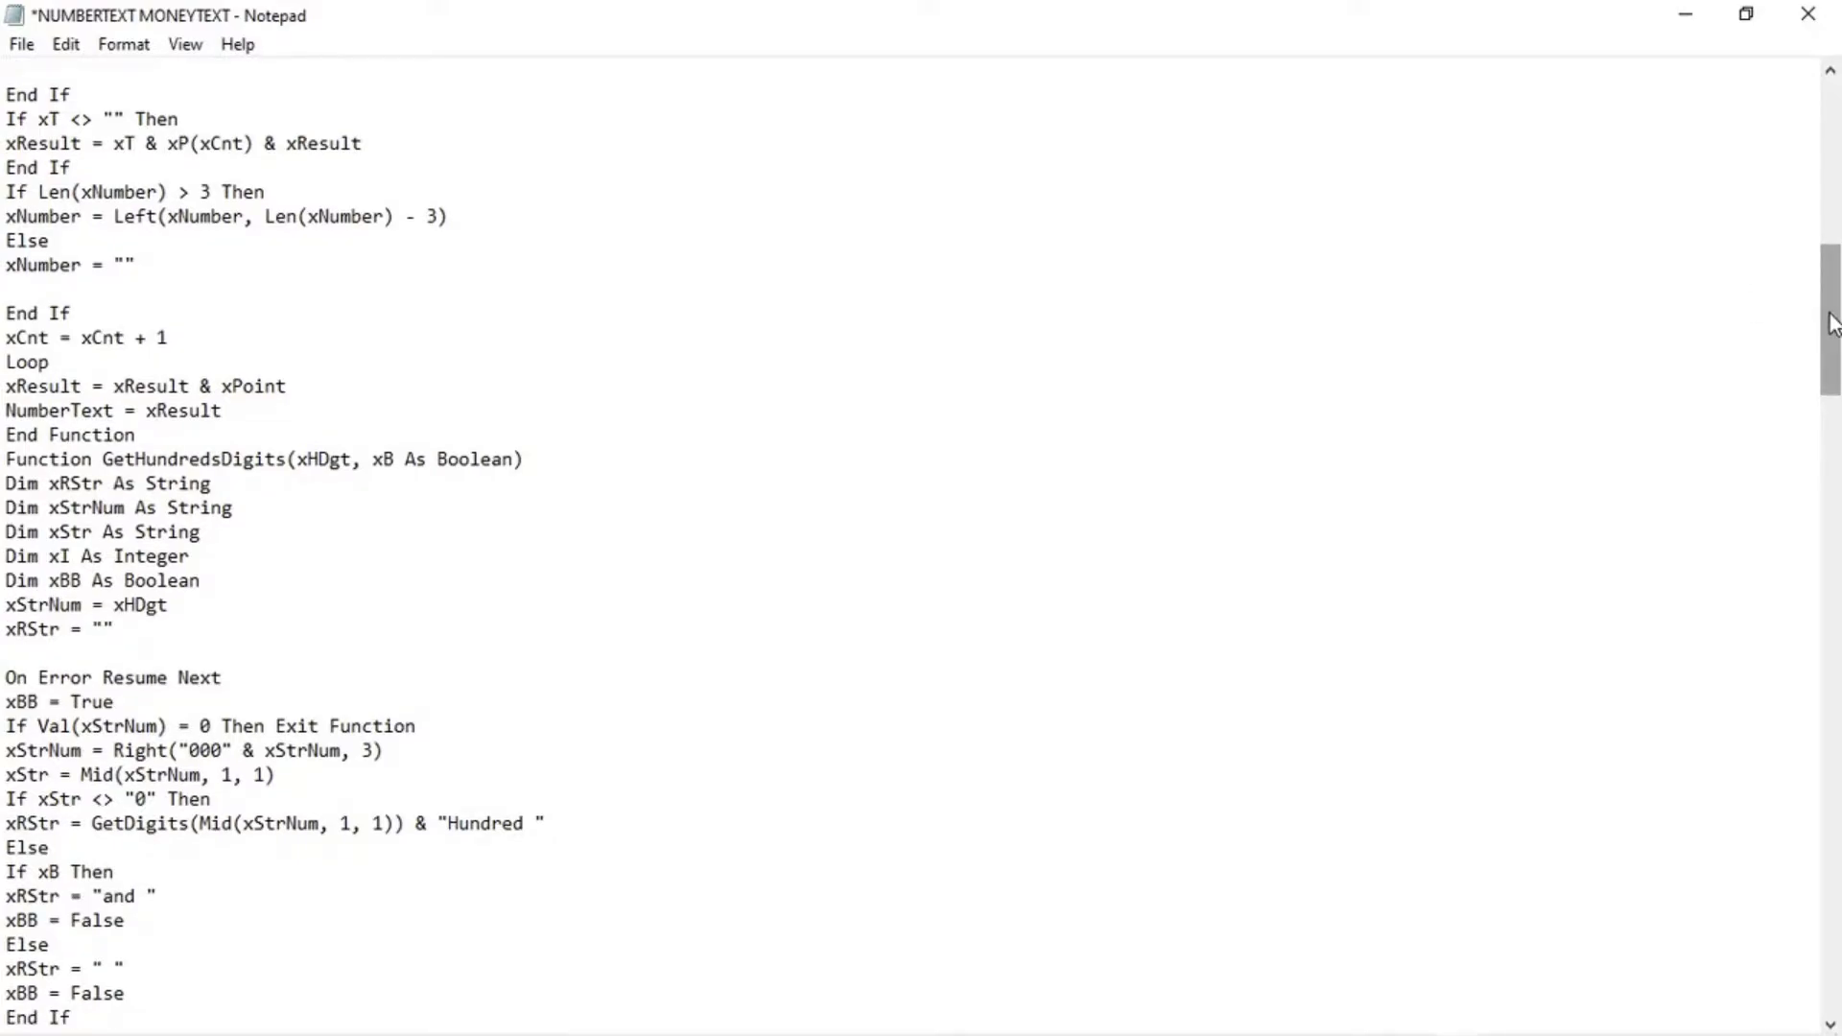
left_click_drag(1835, 324, 1836, 415)
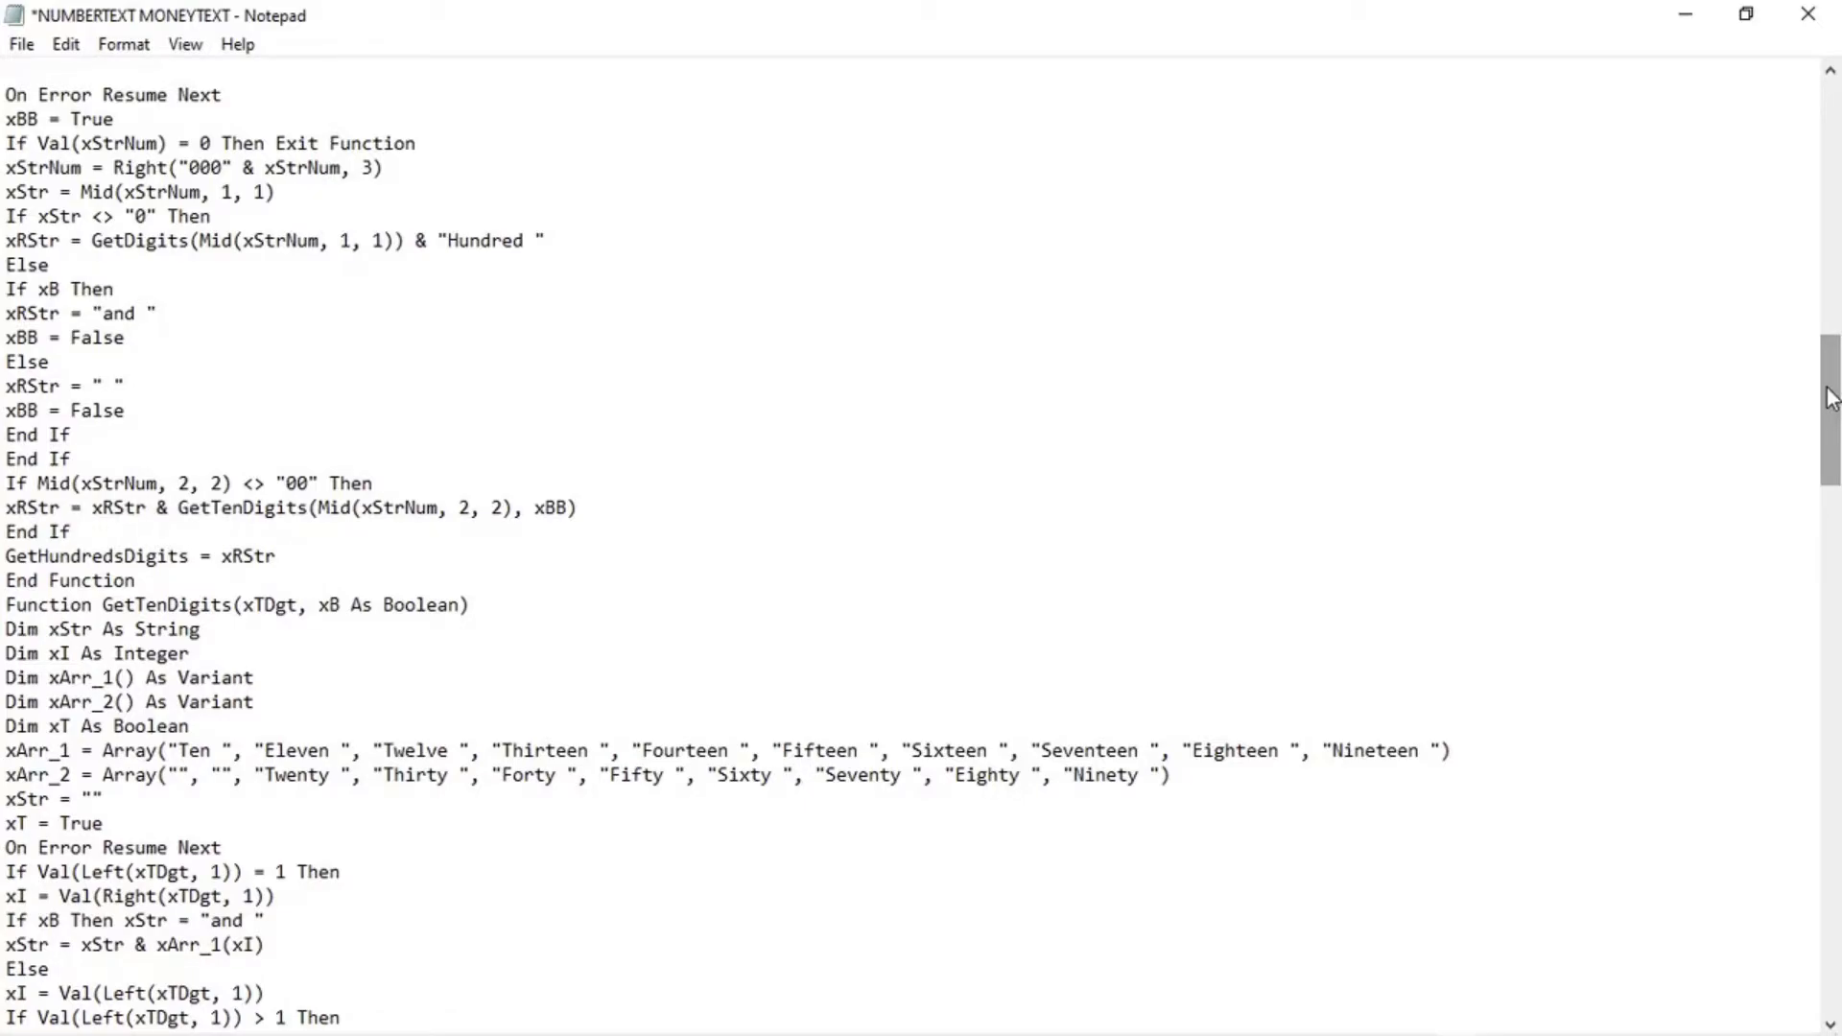
left_click_drag(1831, 399, 1837, 489)
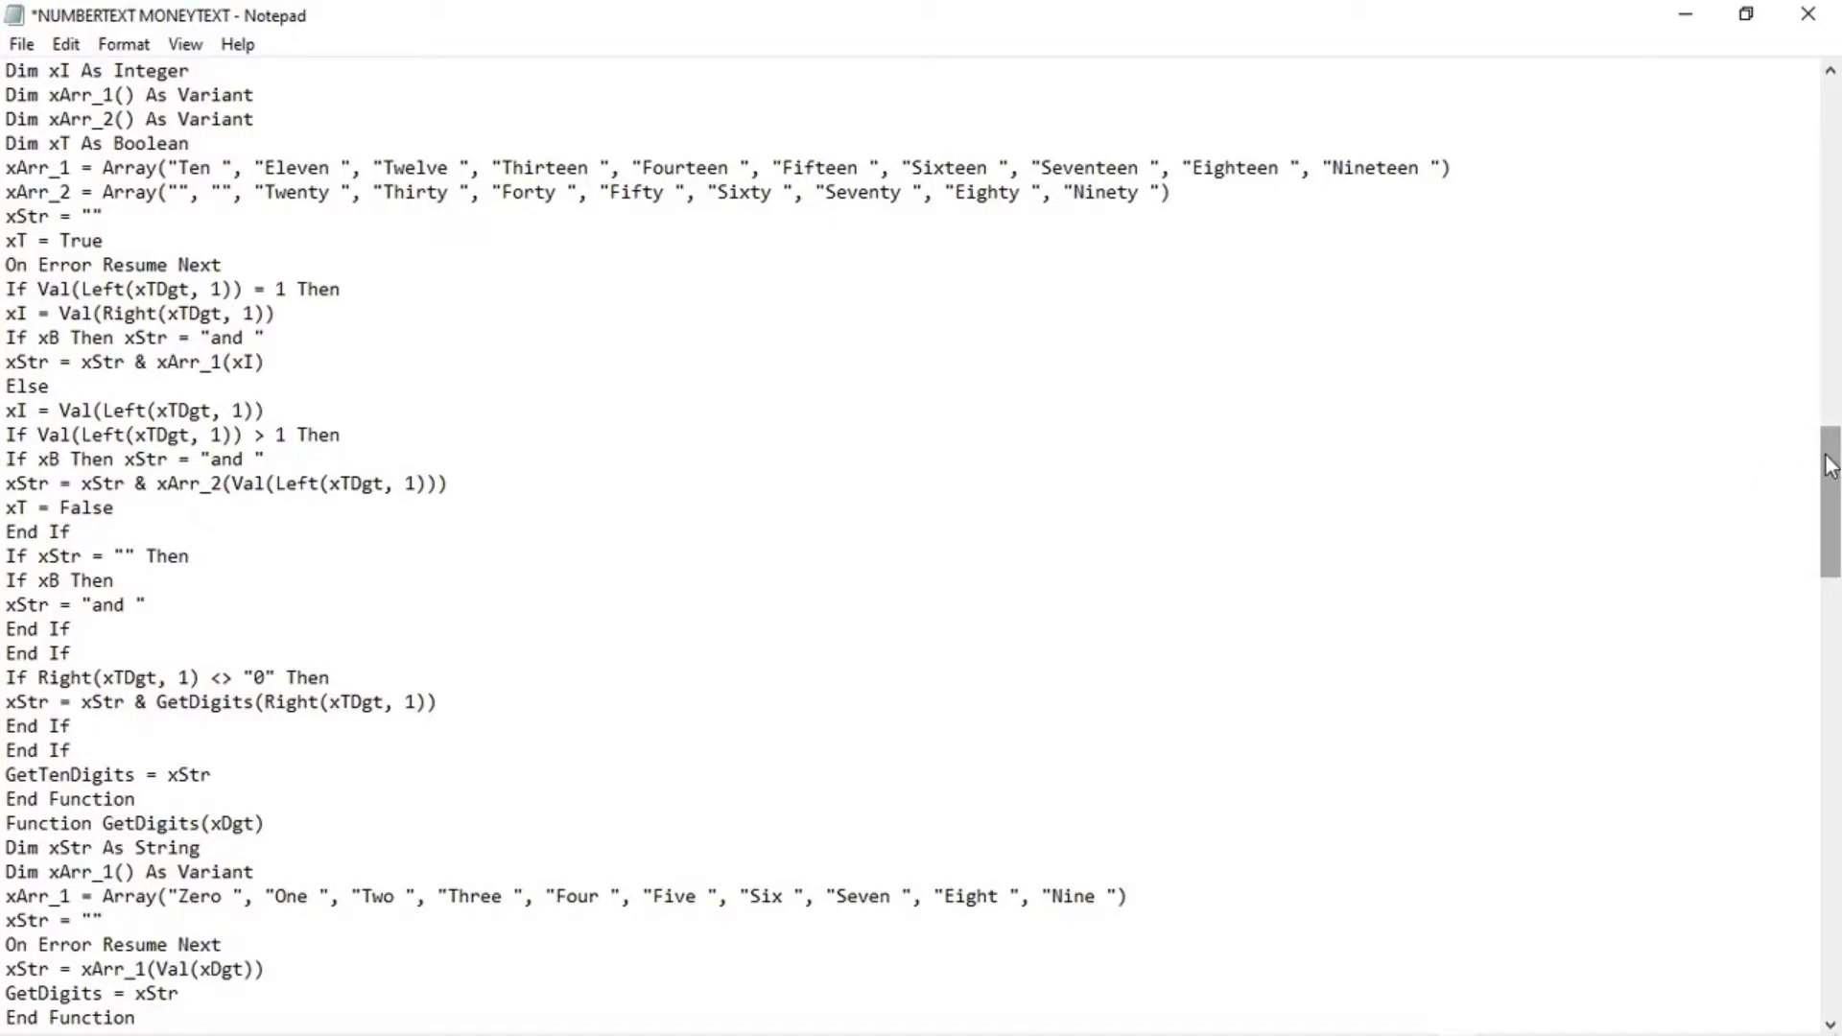
left_click_drag(1832, 467, 1836, 614)
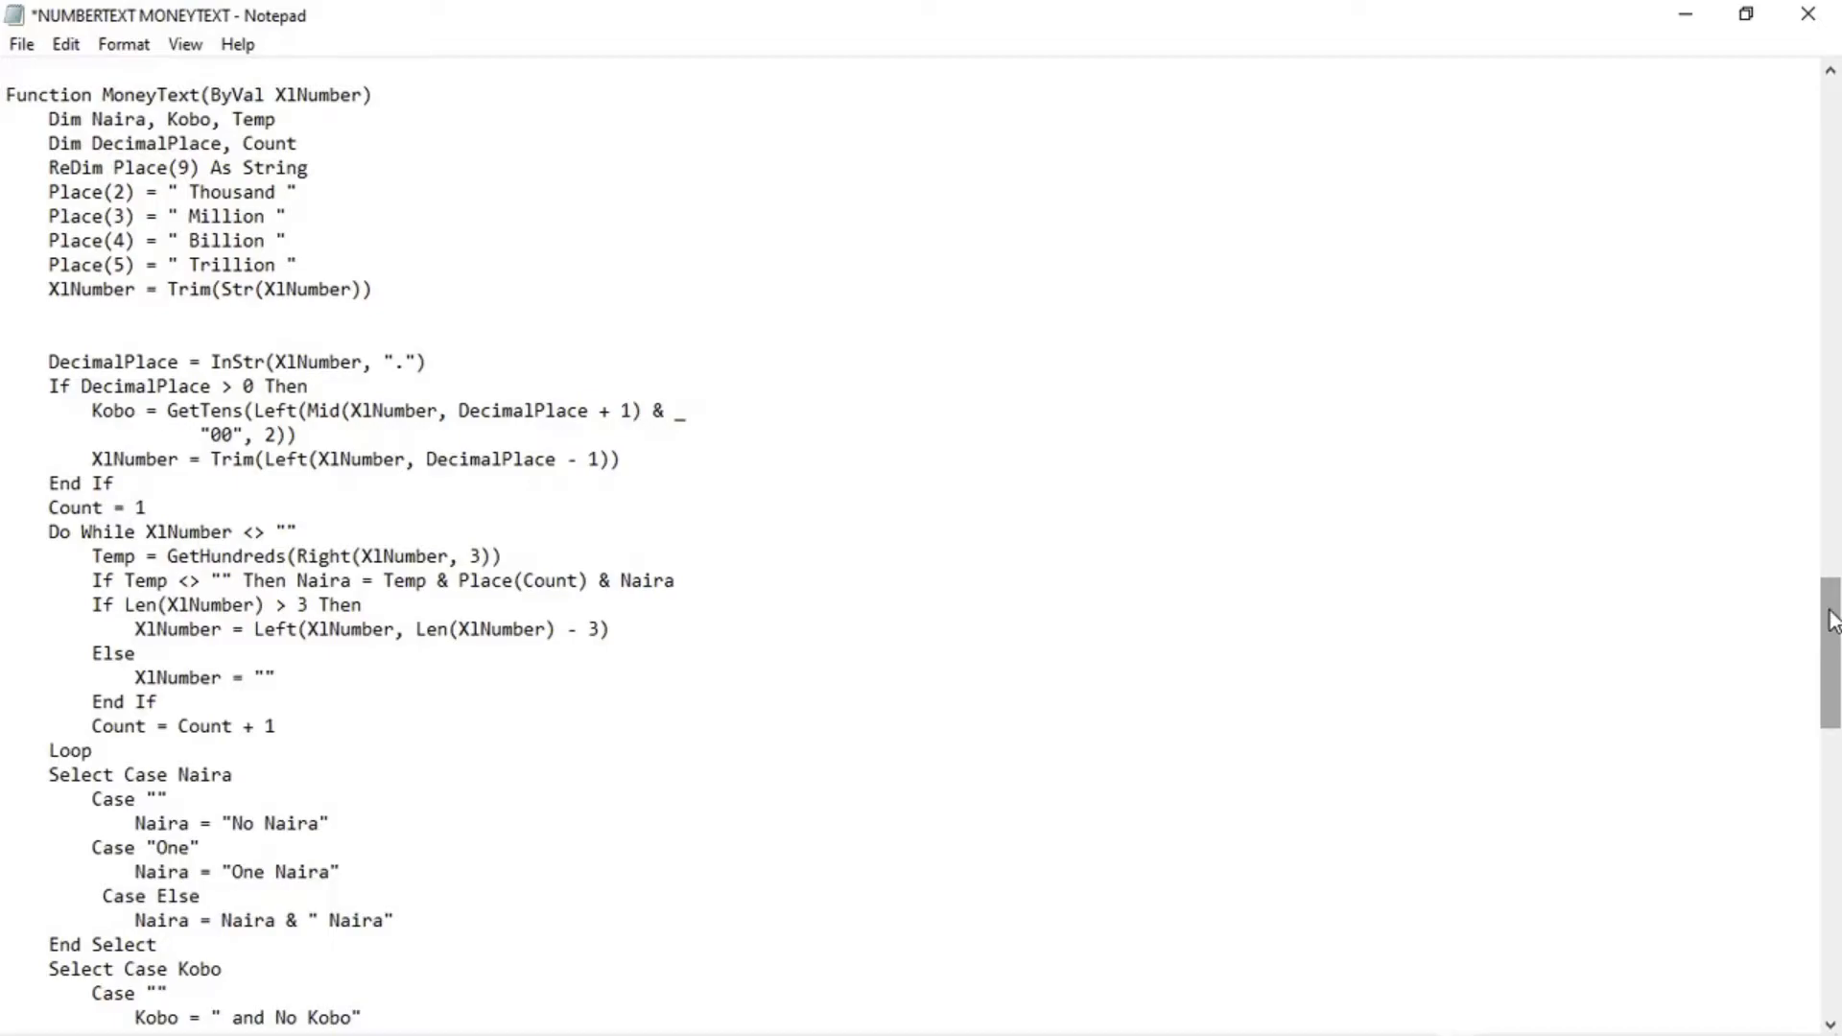
left_click_drag(1835, 621, 1838, 932)
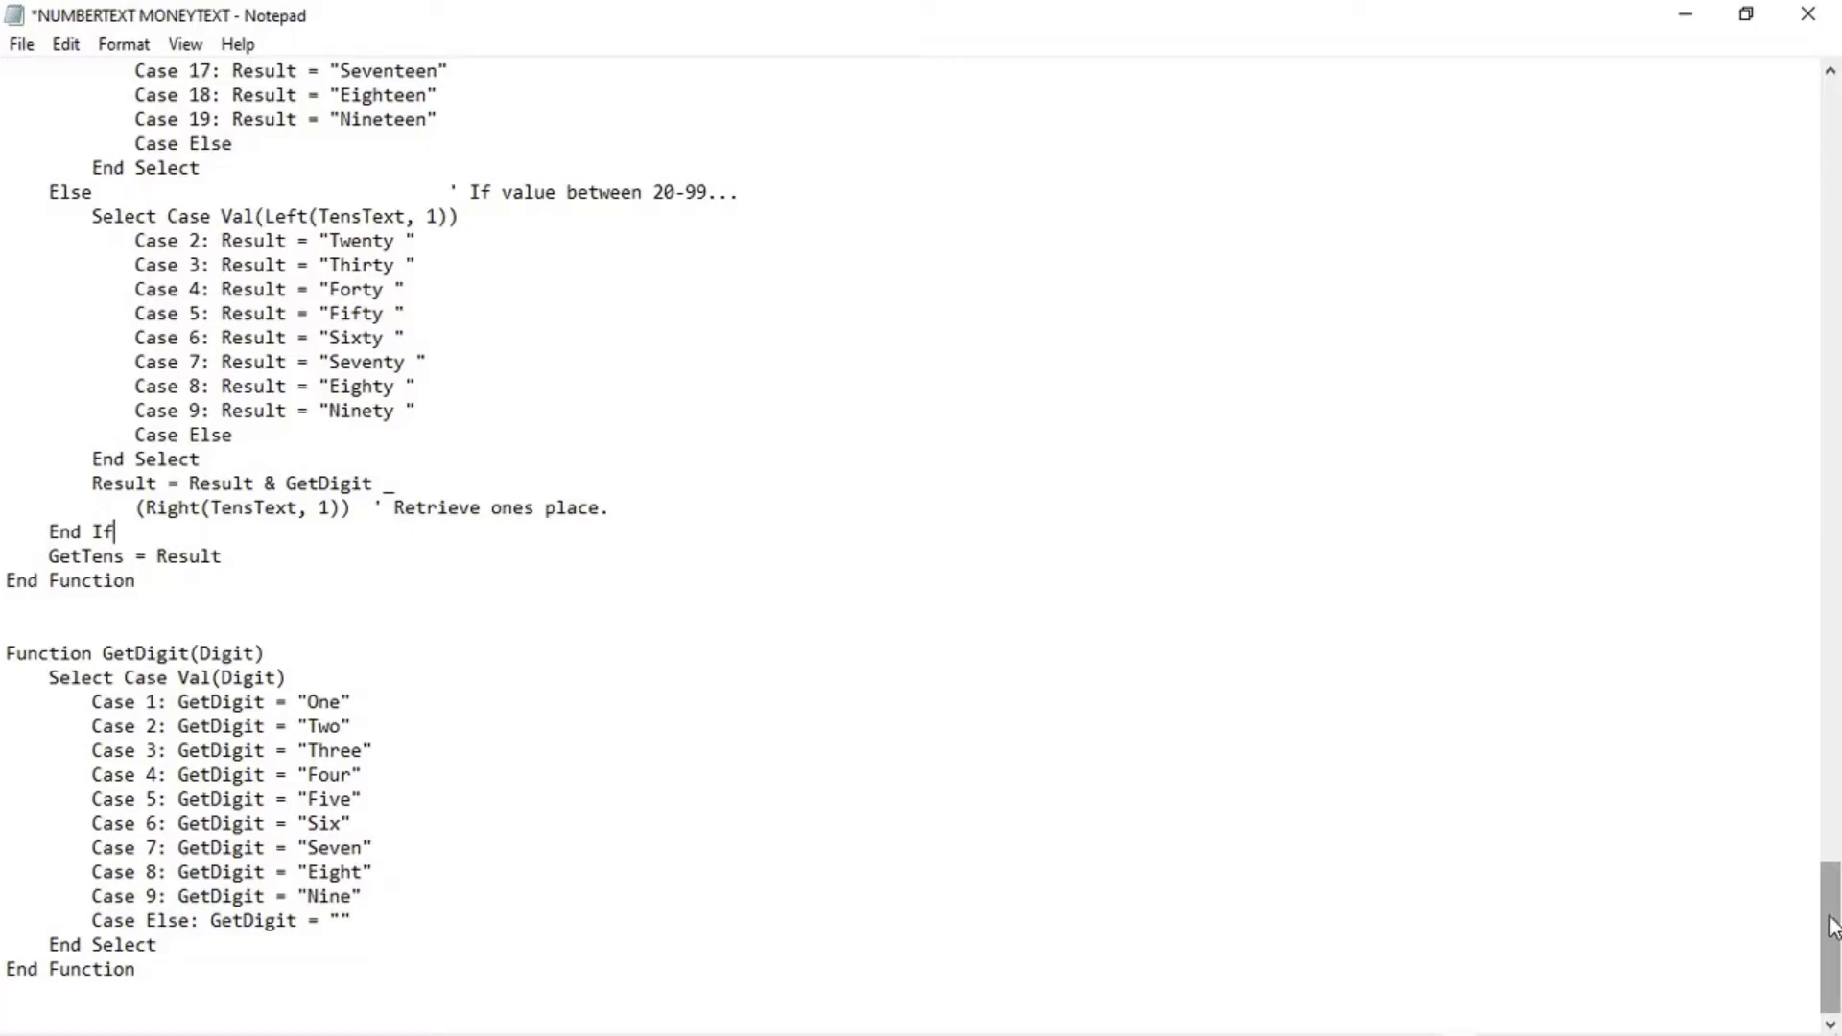
left_click_drag(1832, 926, 1833, 132)
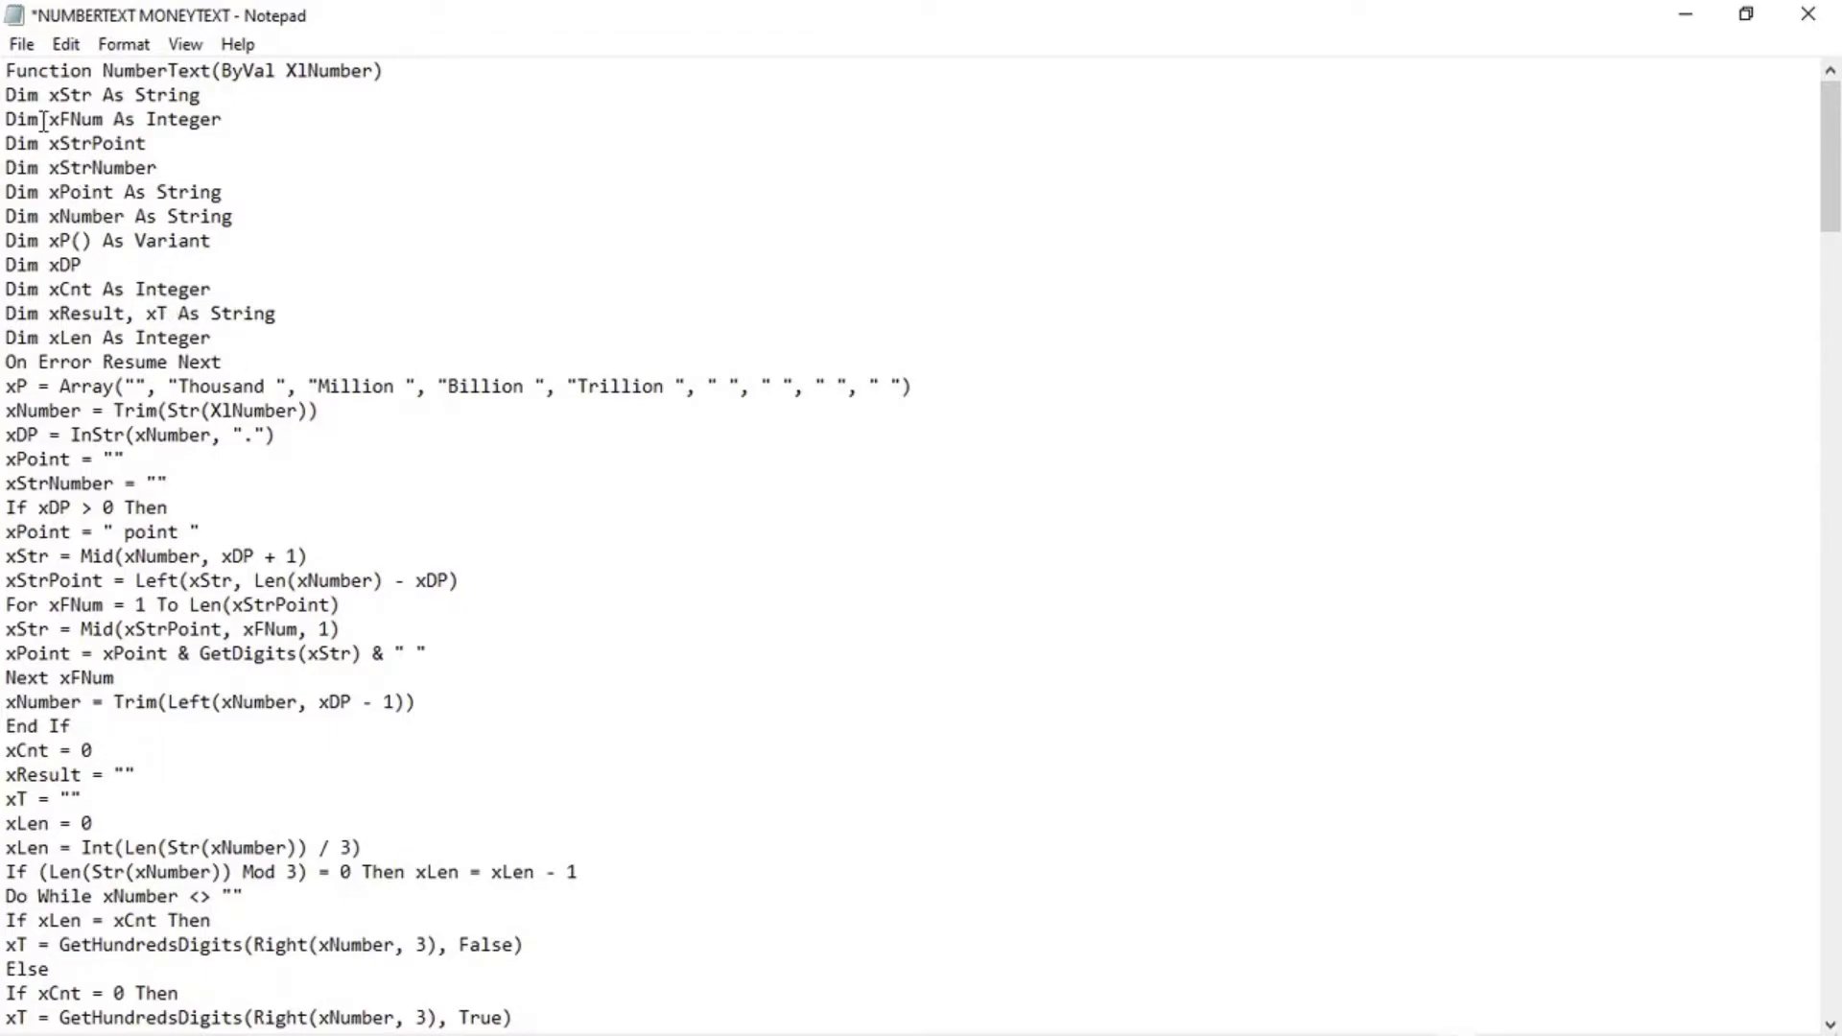
Copy the entire VBA code from the NUMBERTEXT MONEYTEXT file and return to the Excel workbook
left_click_drag(8, 70, 341, 451)
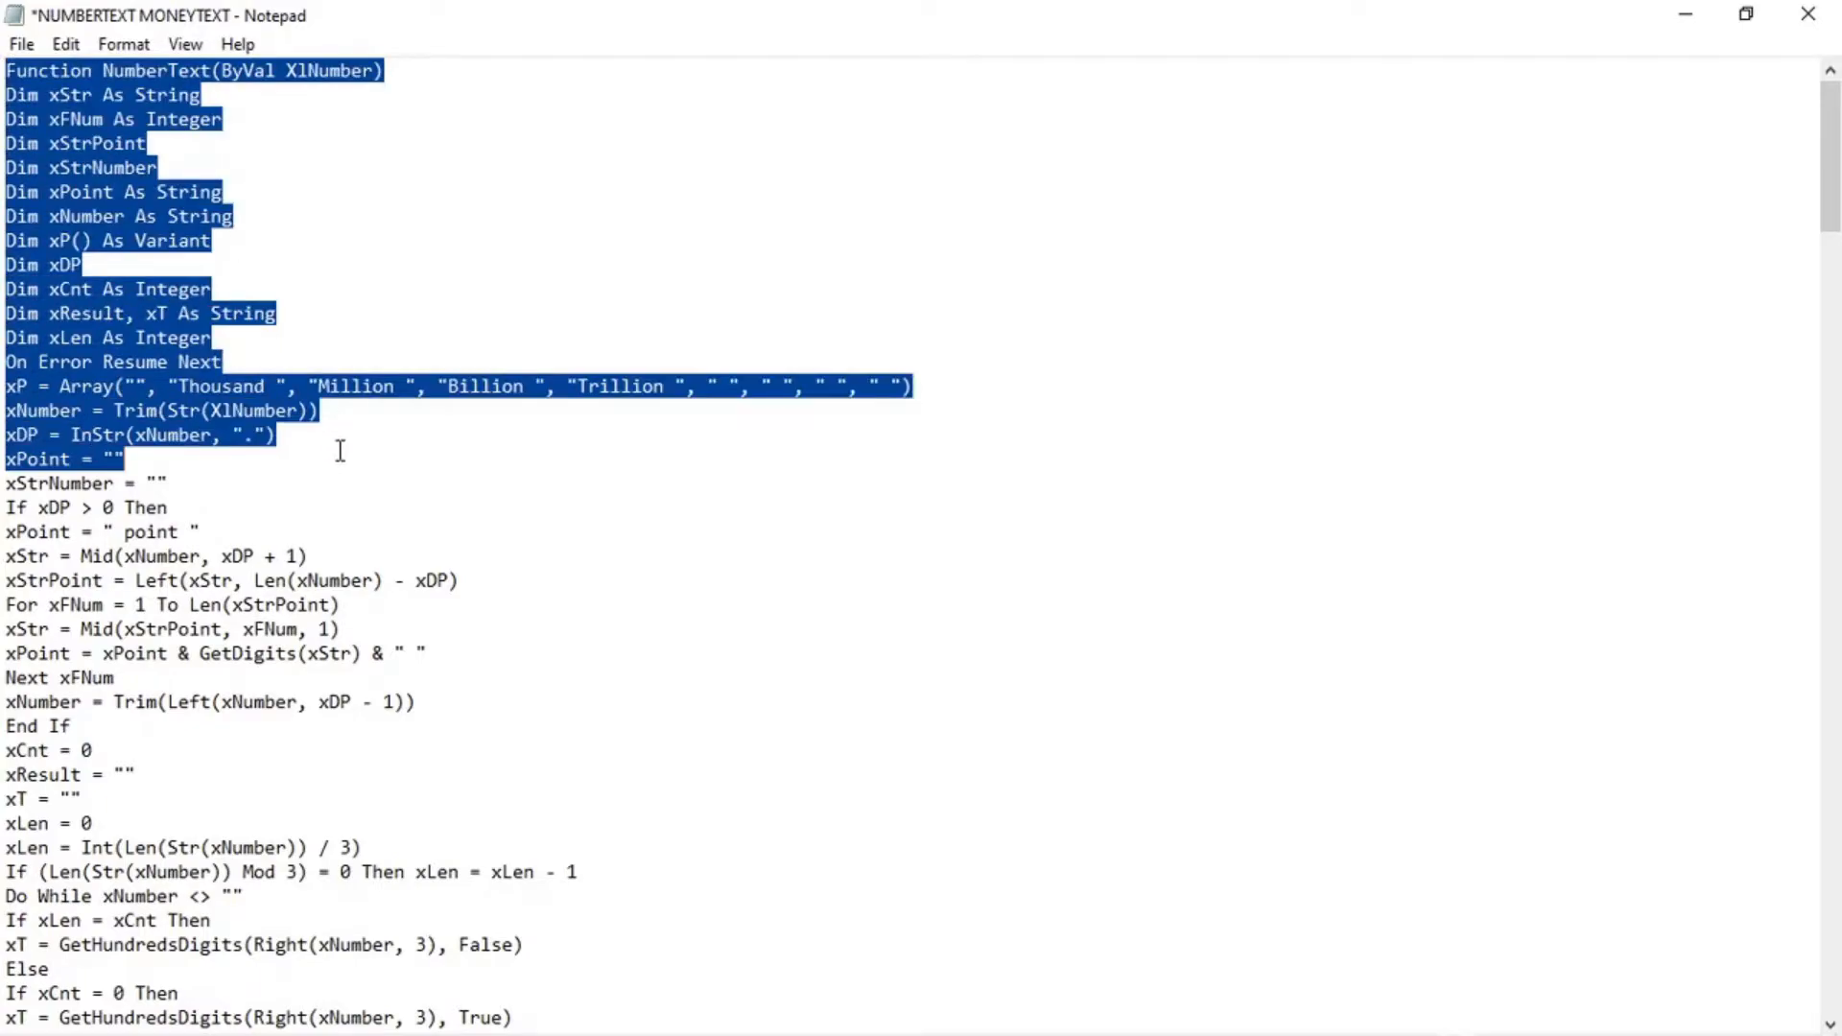
left_click(487, 483)
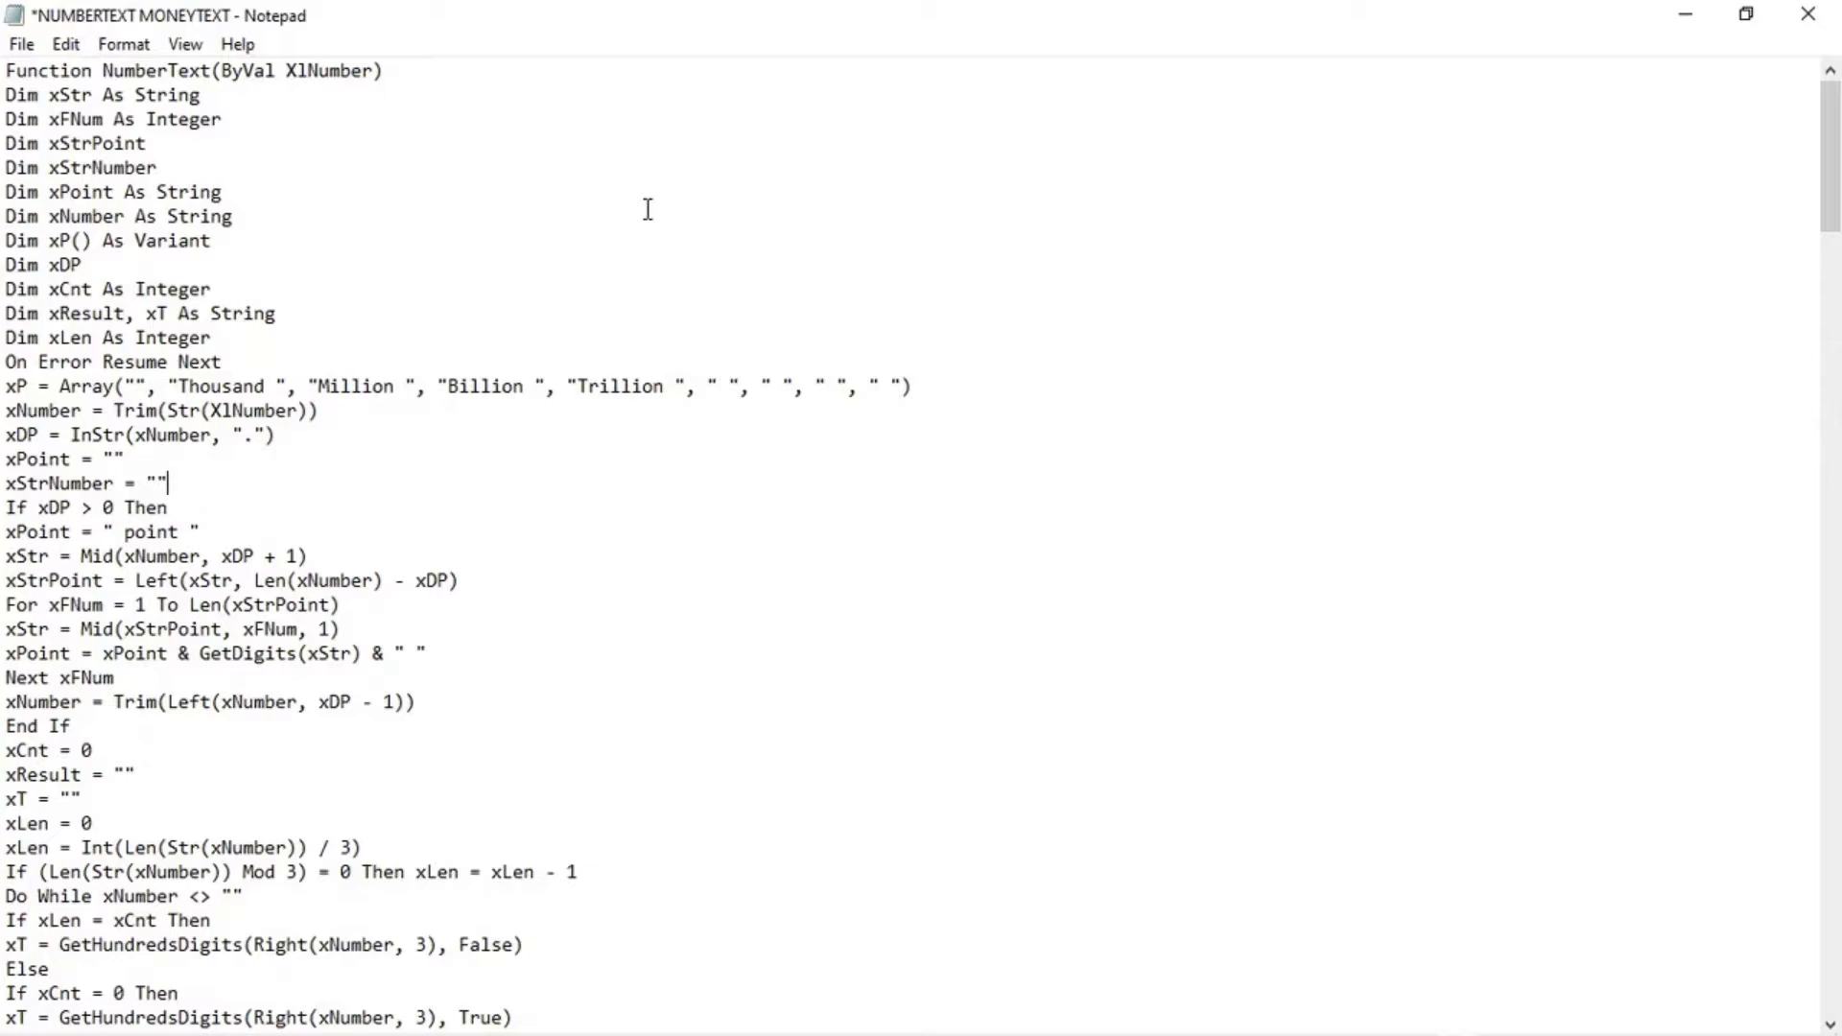
key("ctrl+a")
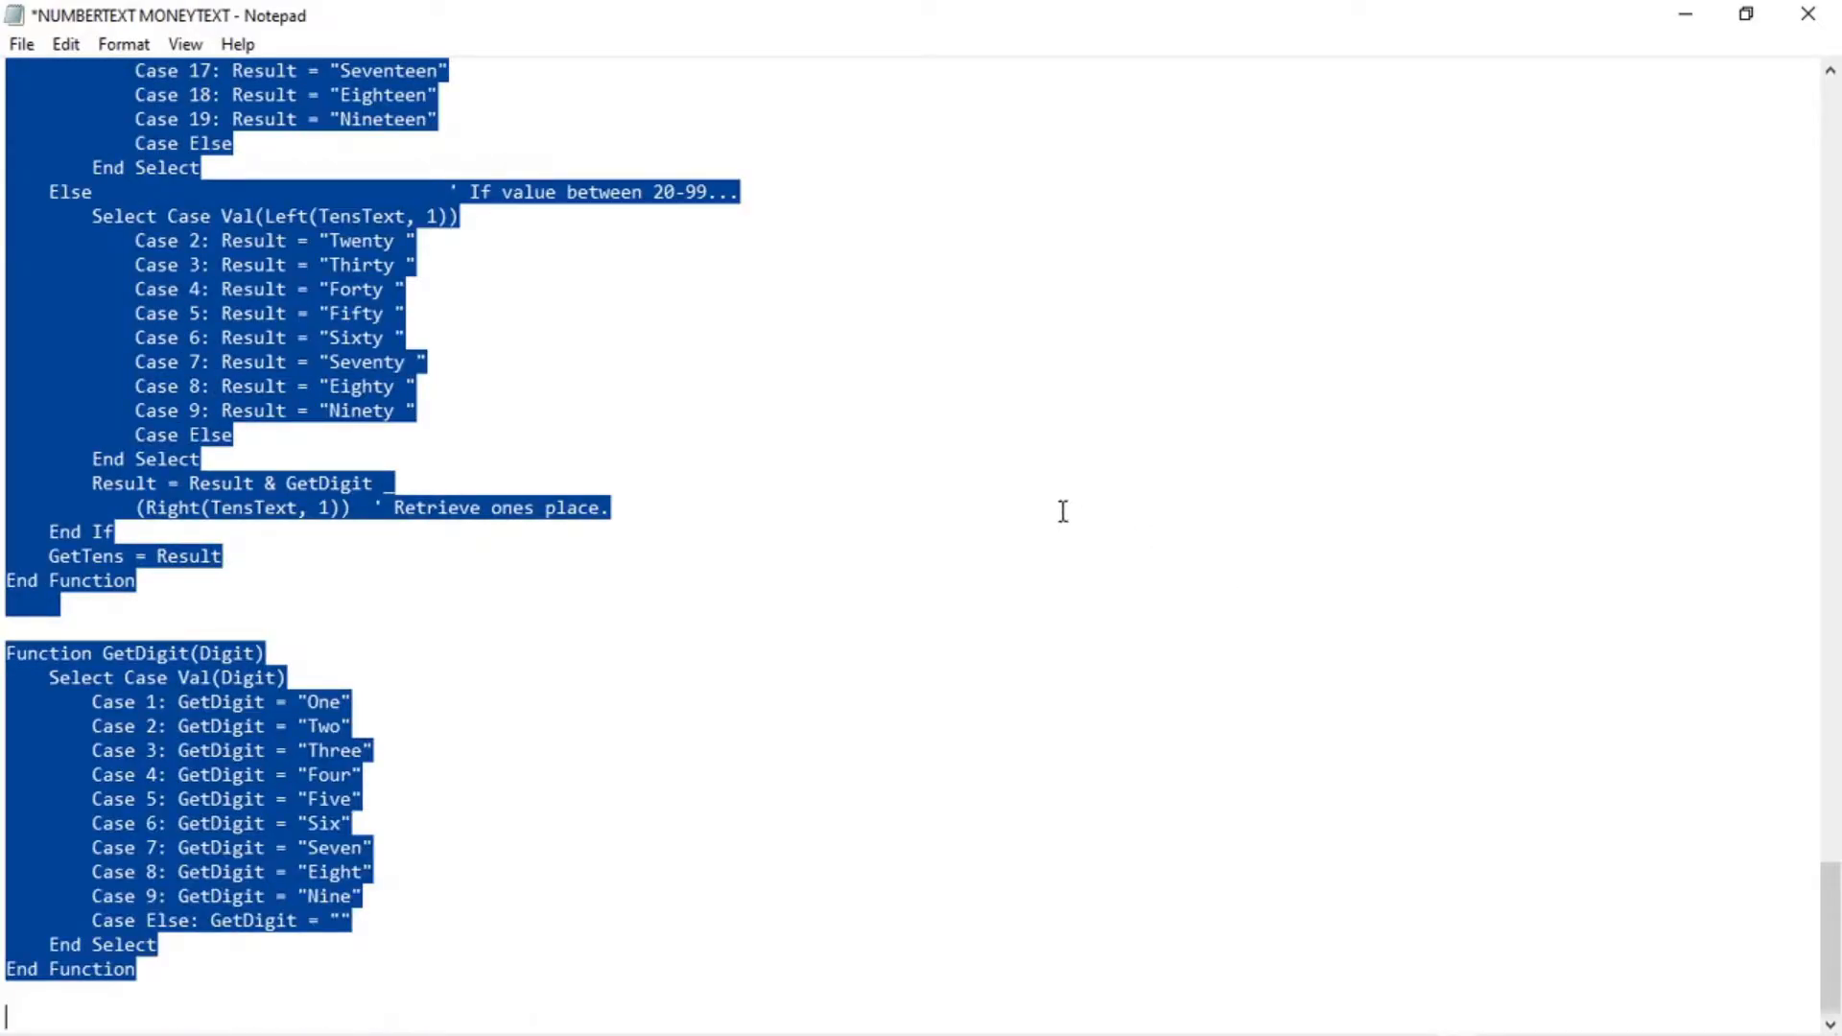
left_click(67, 44)
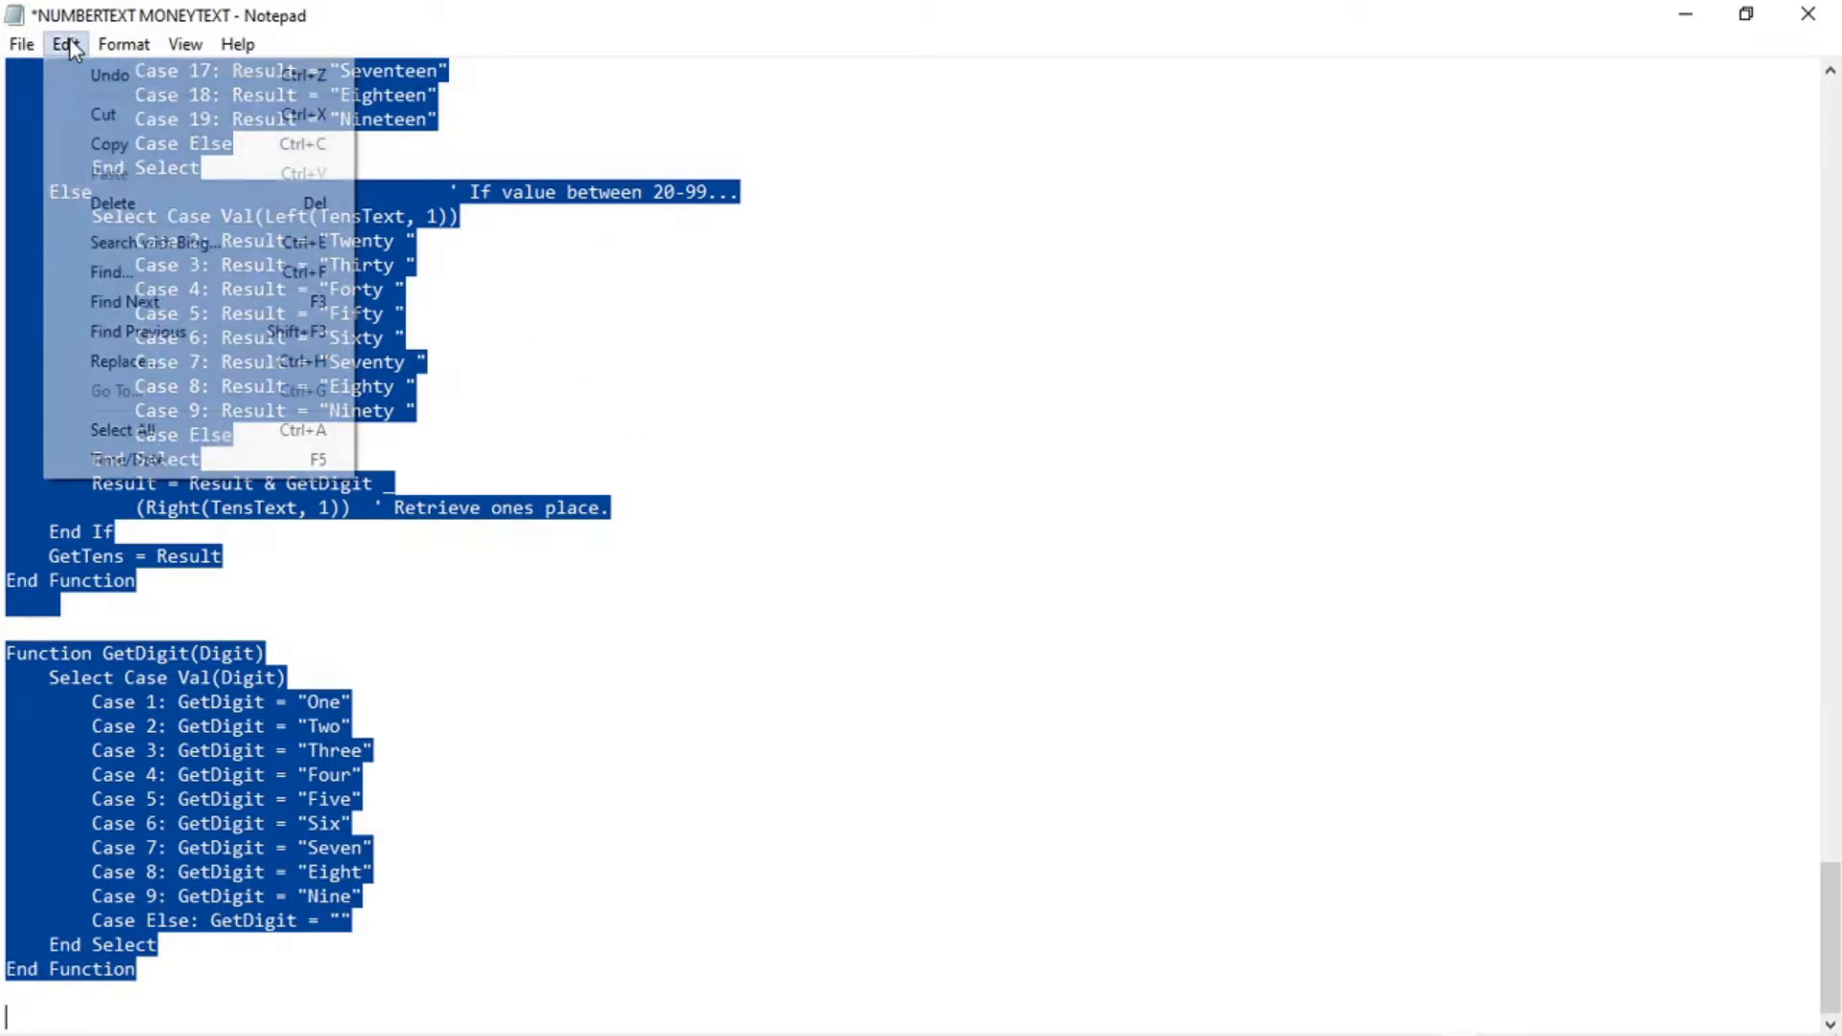
left_click(134, 147)
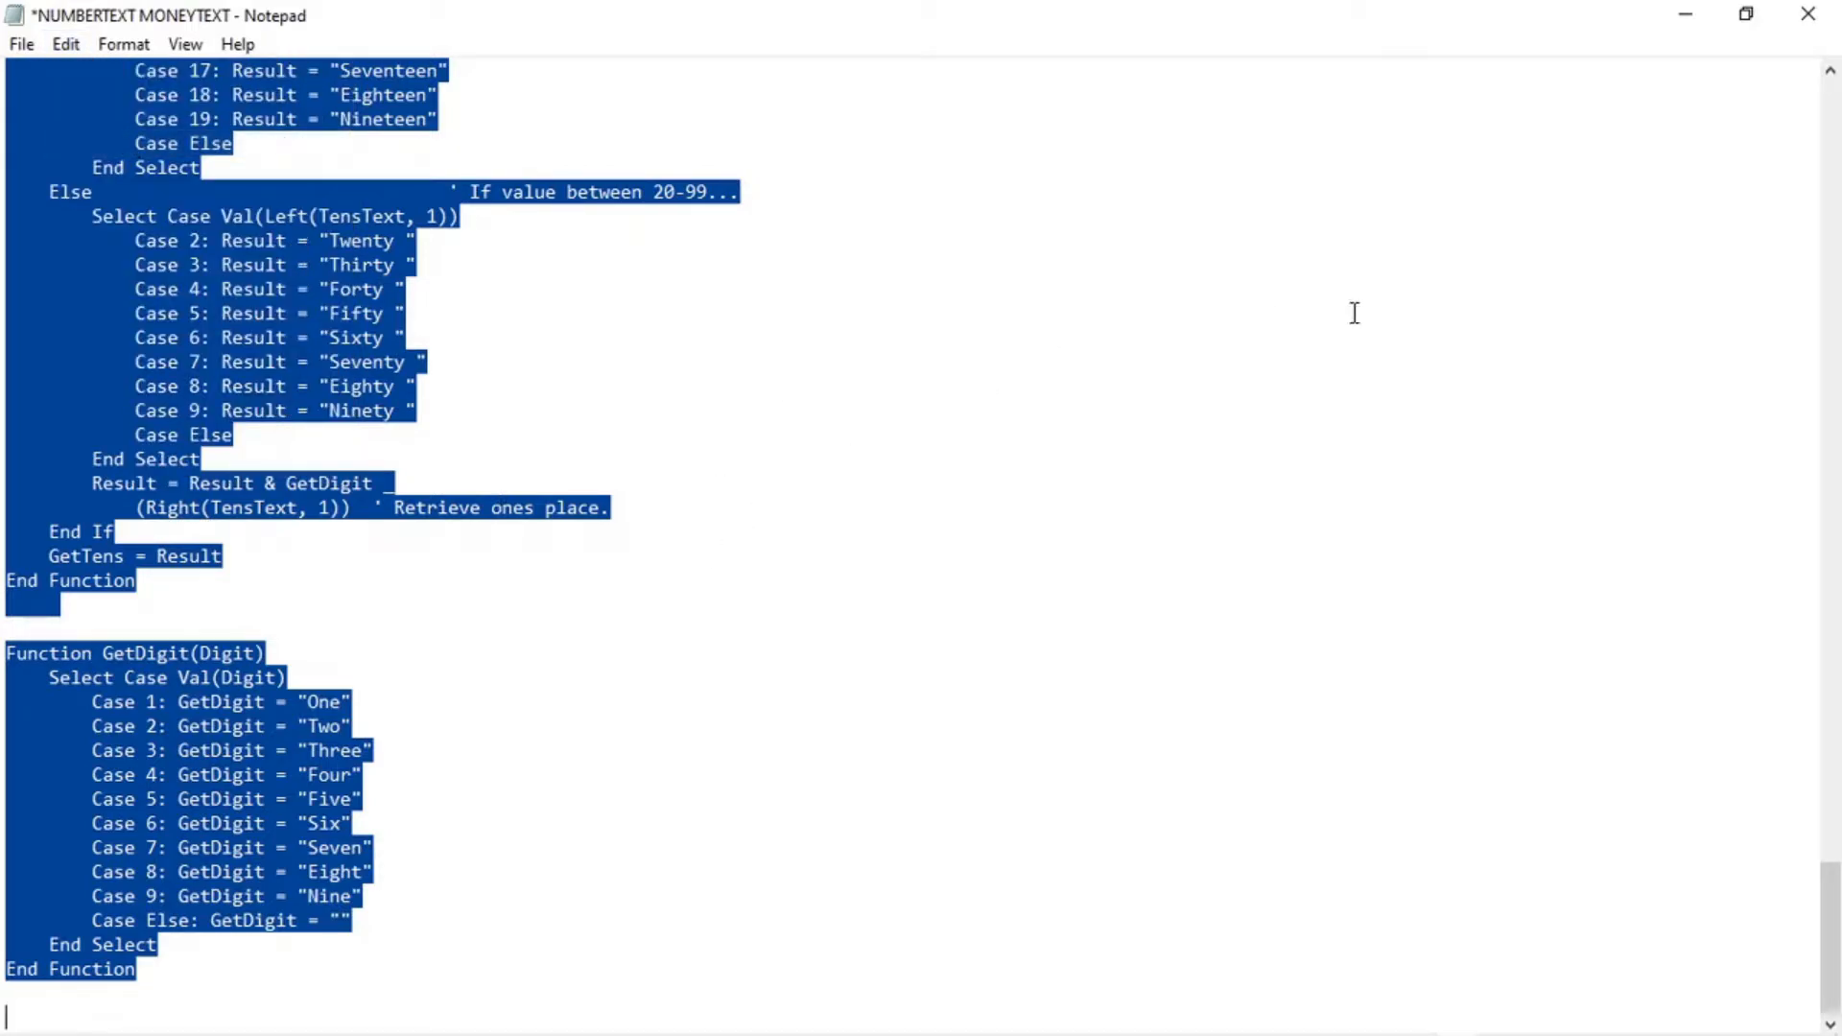
left_click(1686, 22)
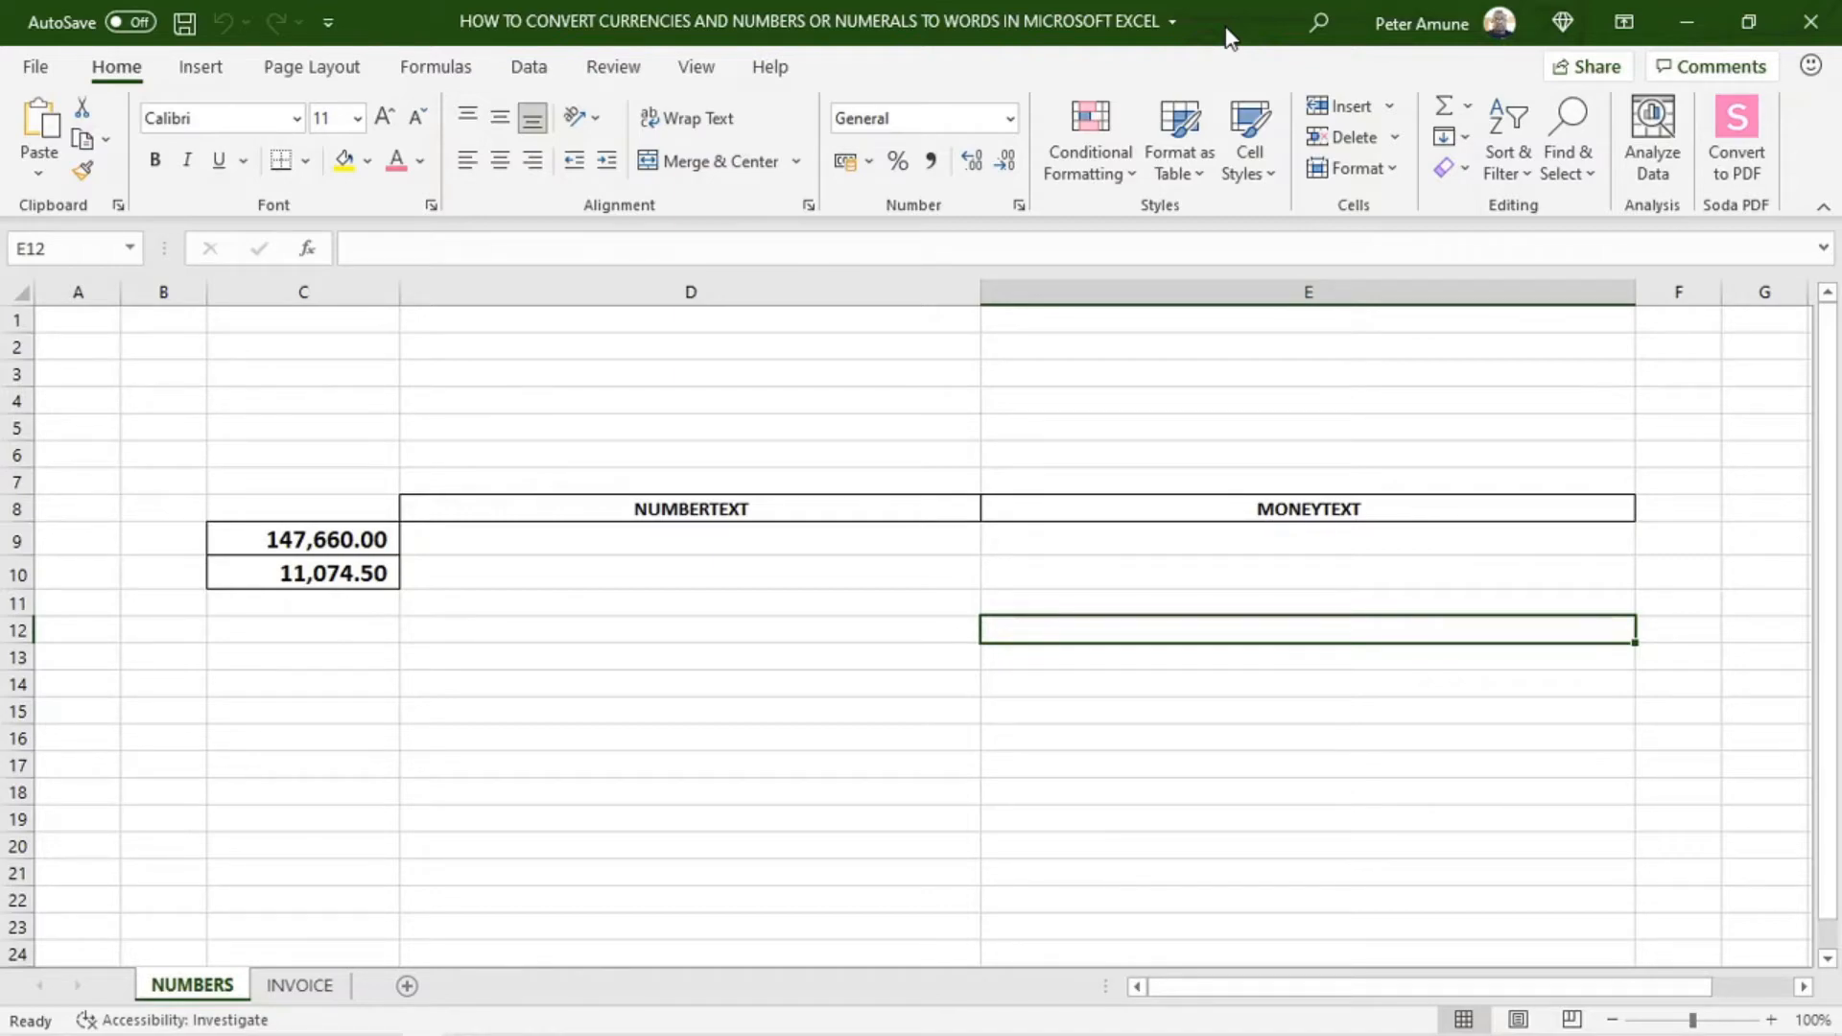
Insert a new module in the workbook's VBA project, paste the copied code into it and close the Visual Basic editor
key("alt")
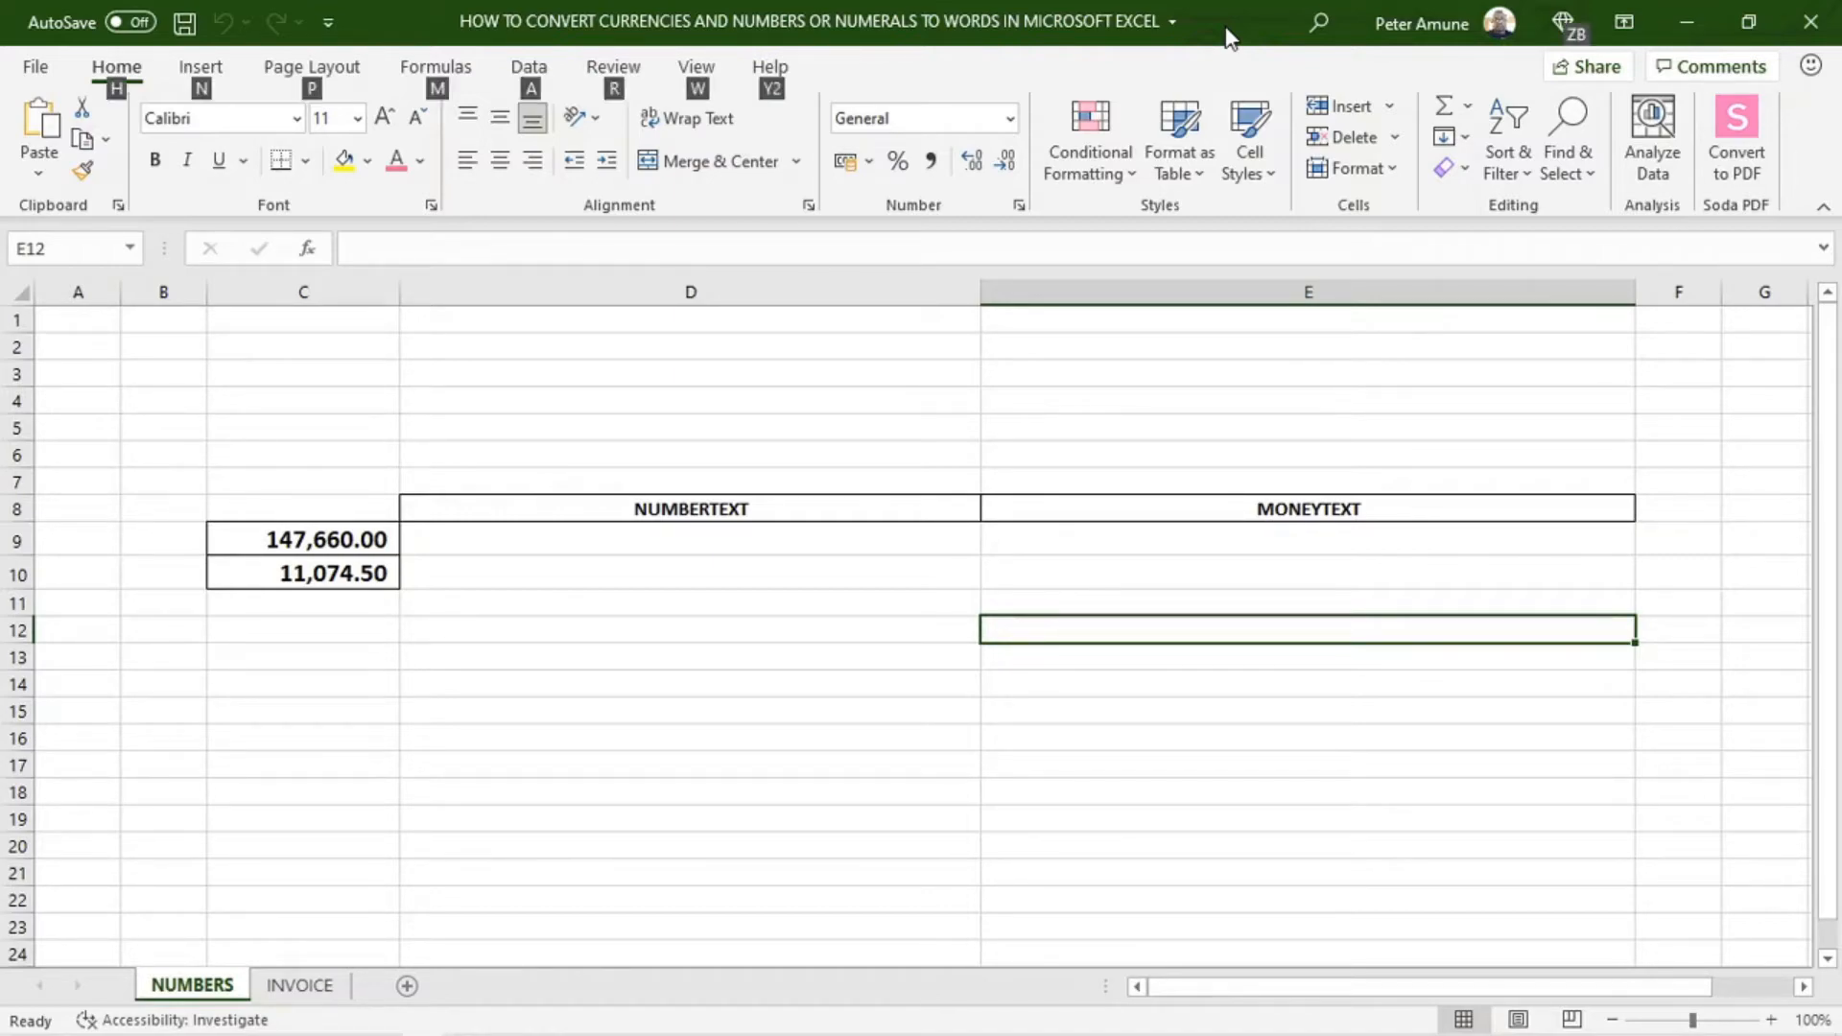
key("alt+F11")
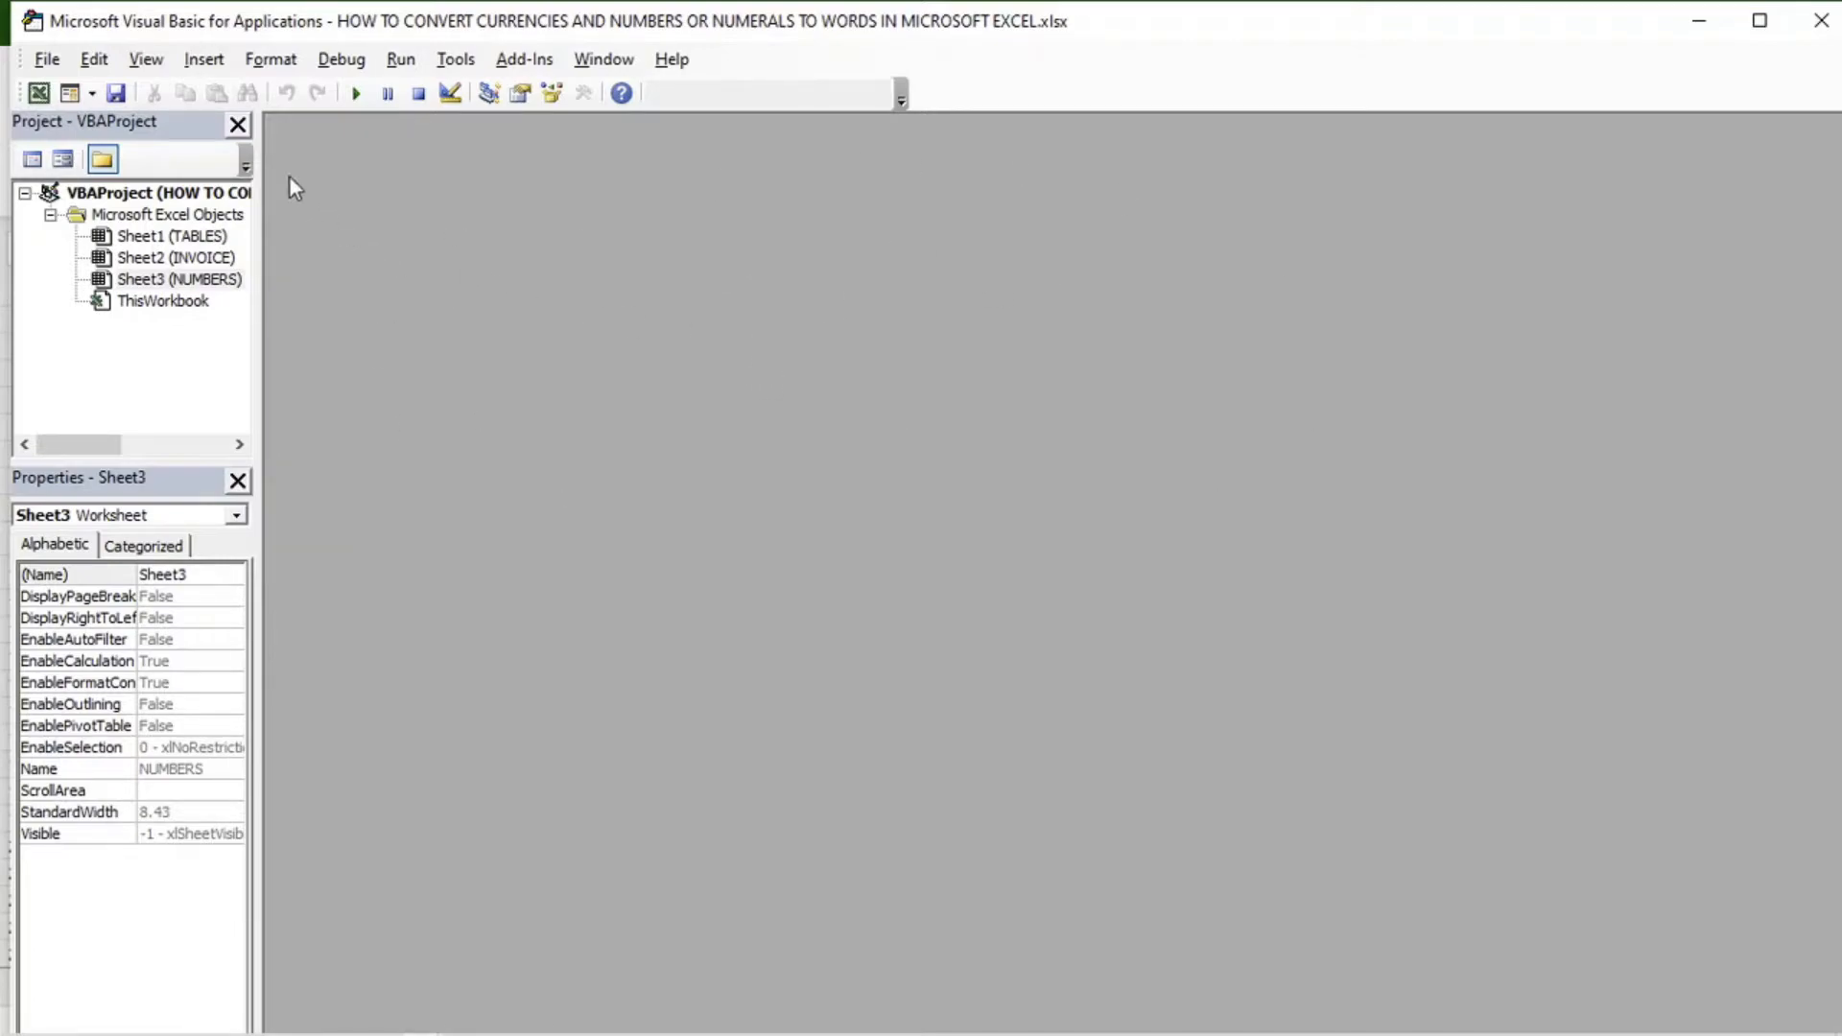
left_click(203, 61)
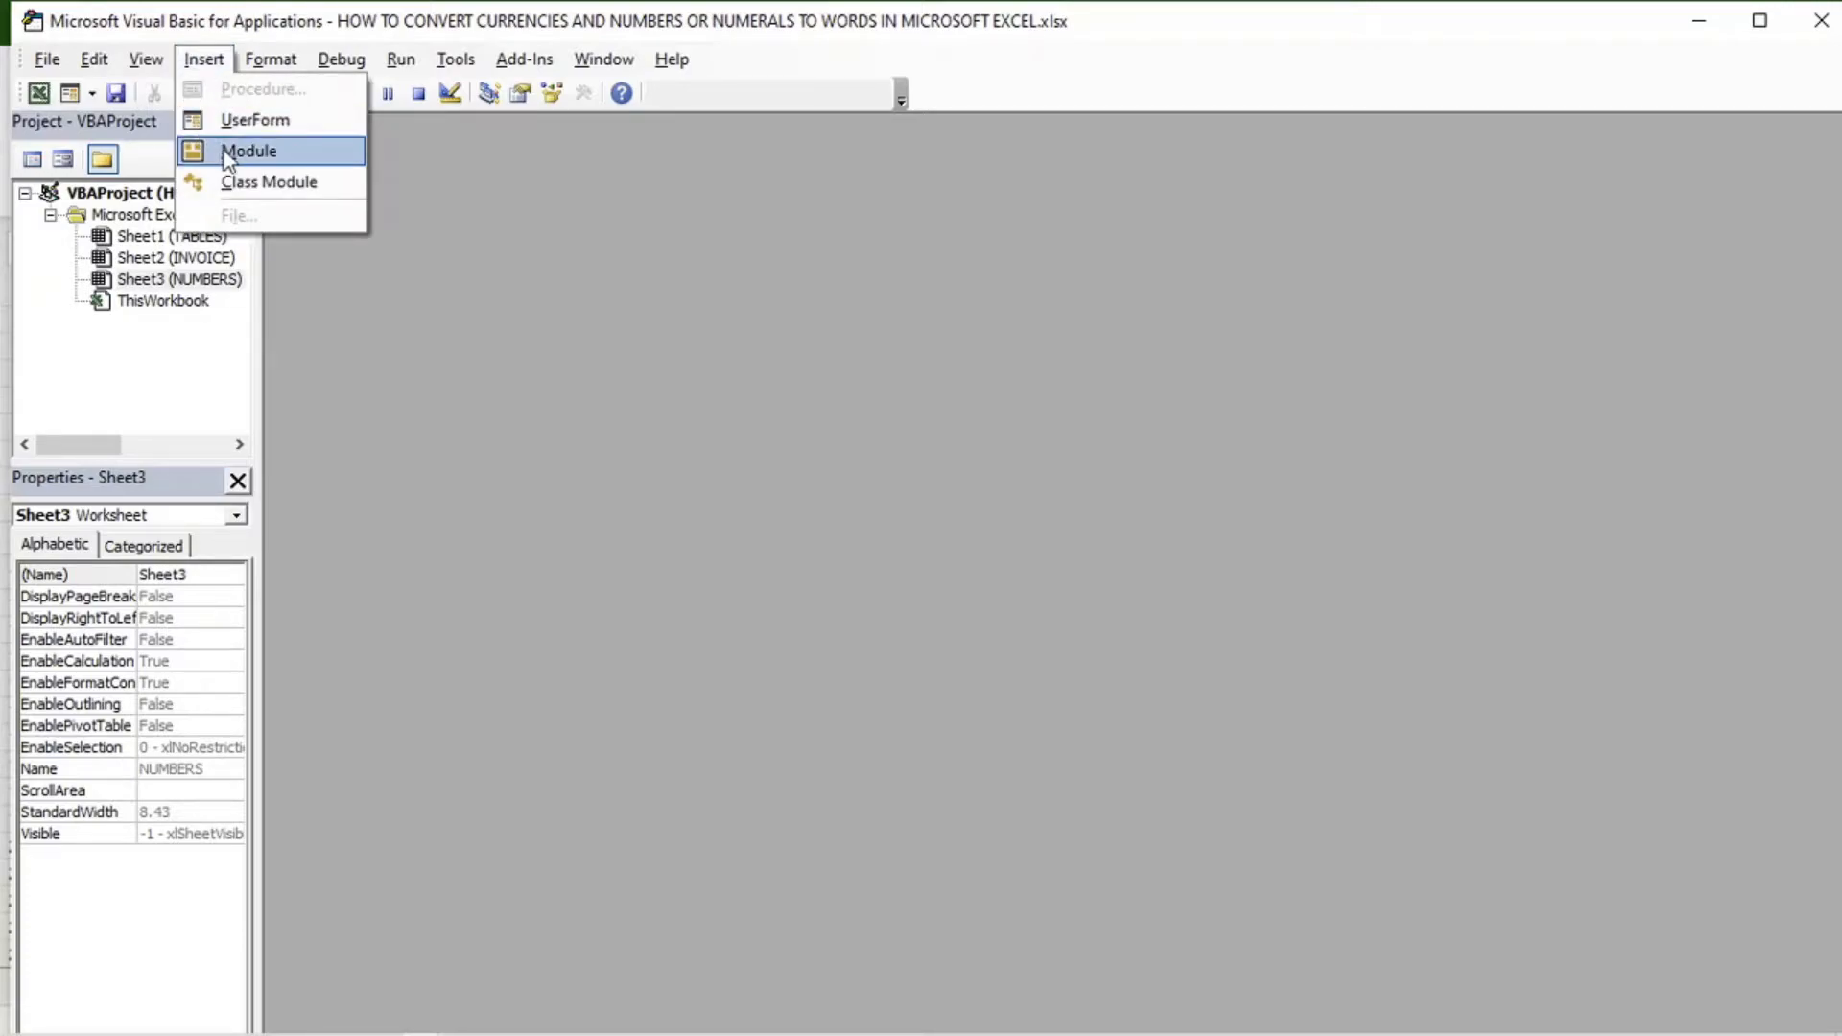
left_click(252, 153)
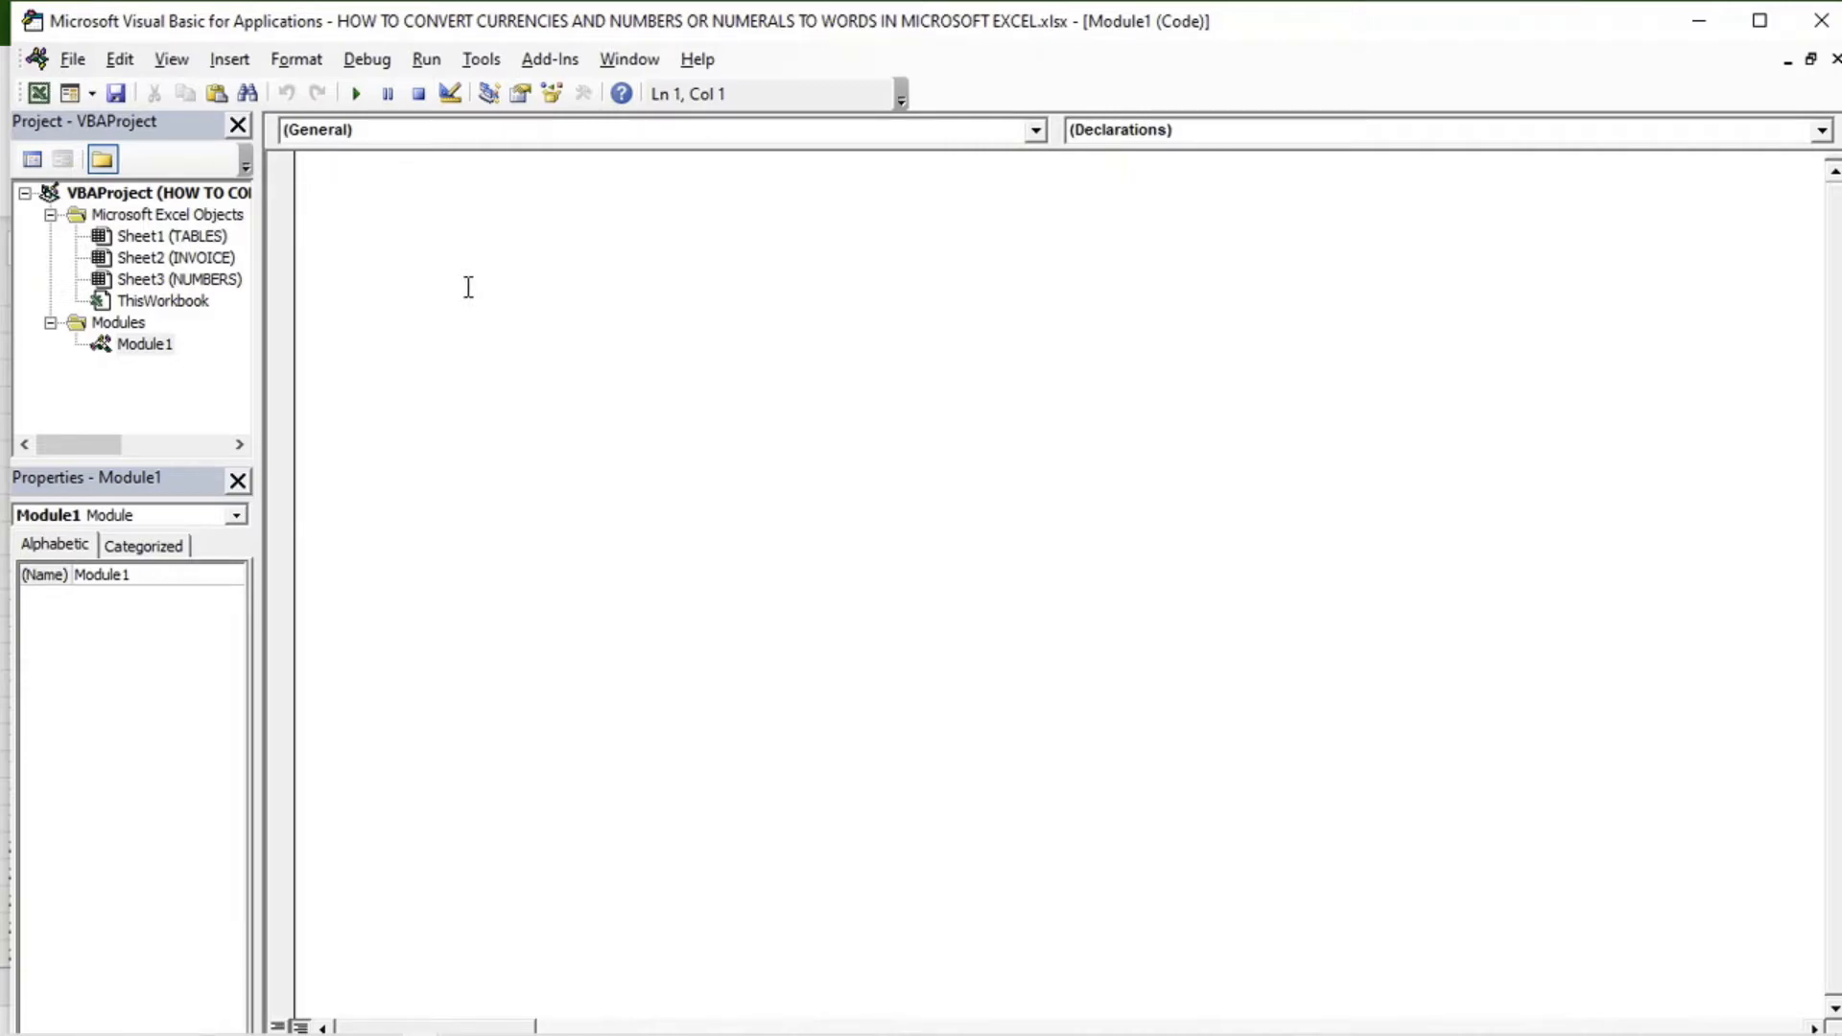
key("ctrl+v")
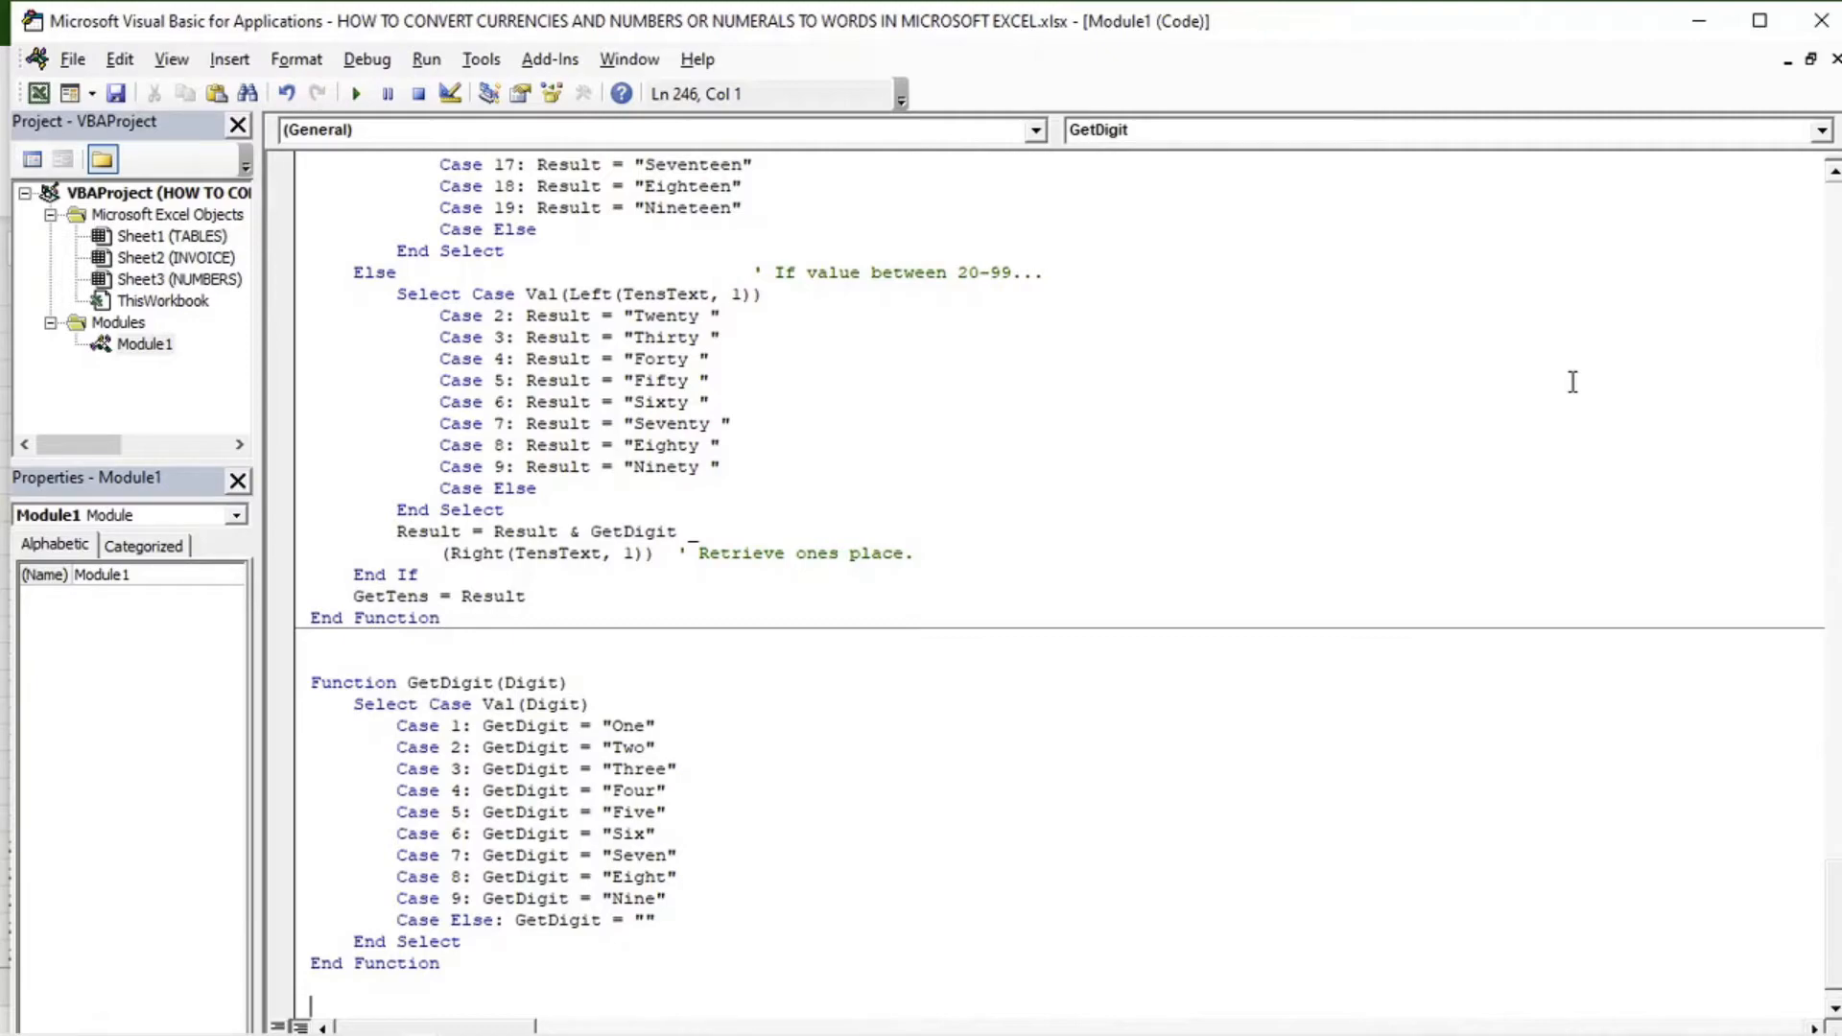
left_click(1826, 21)
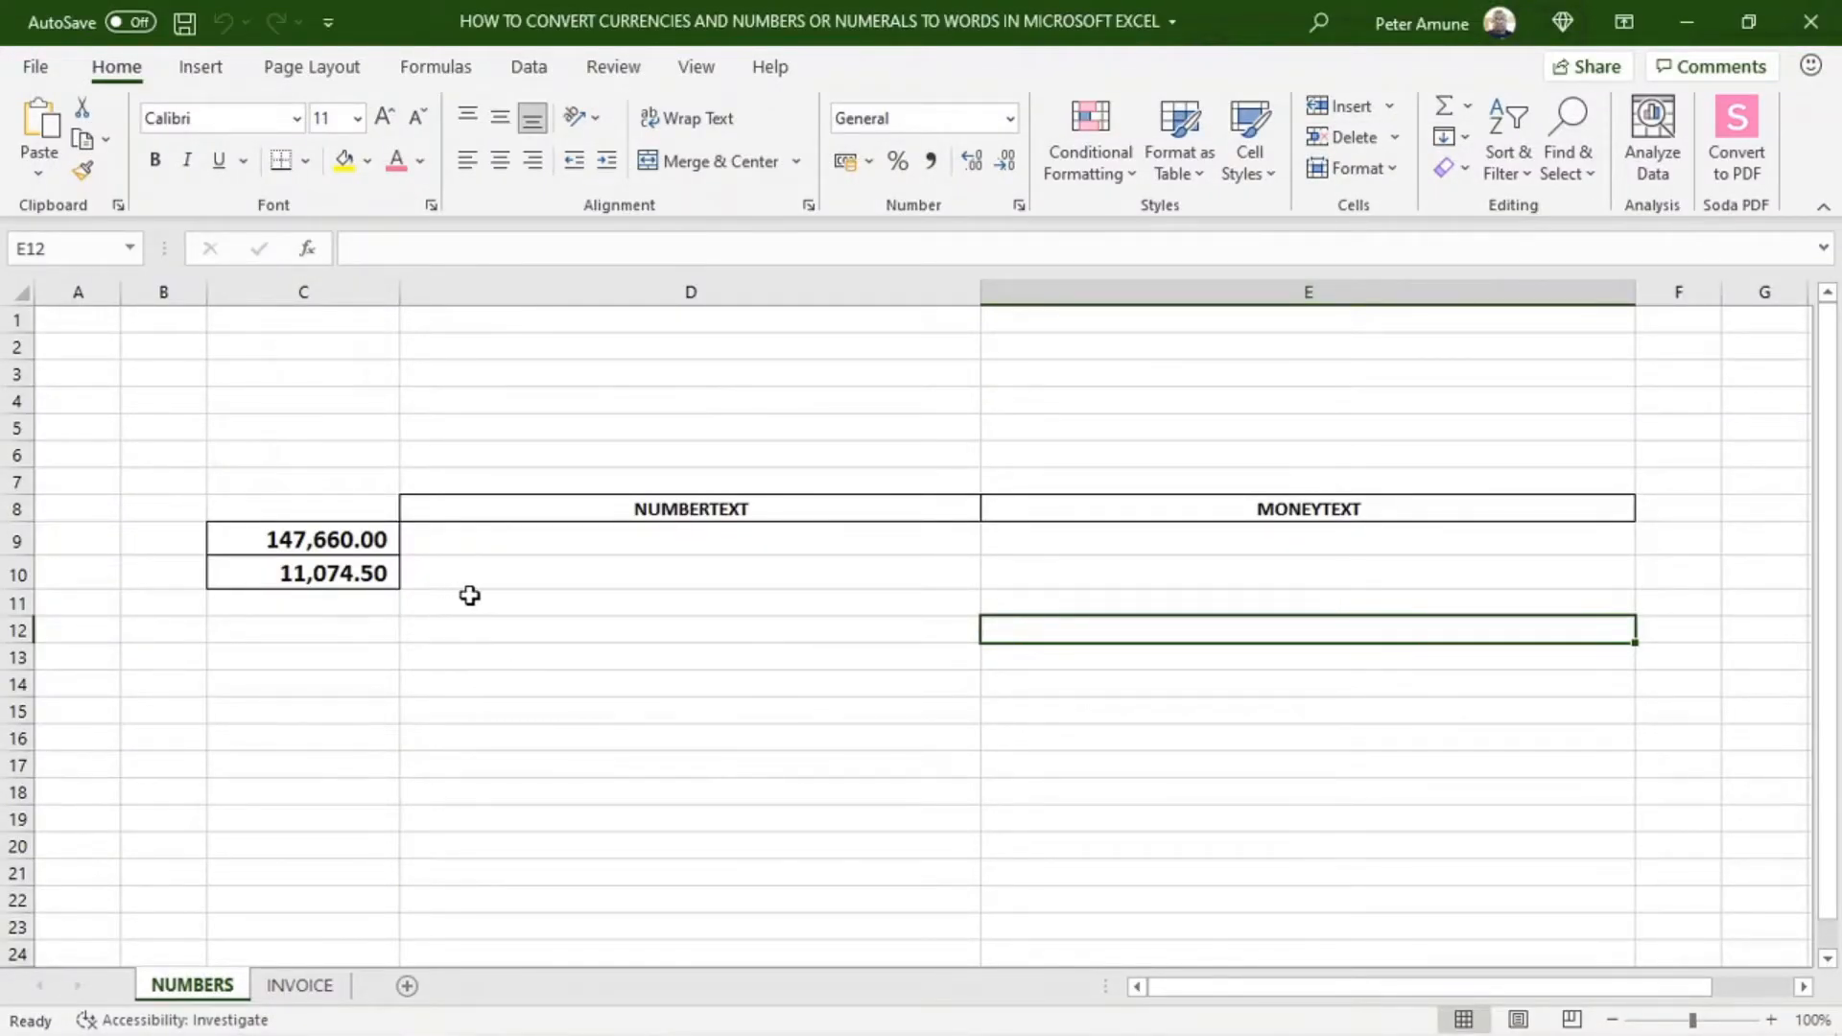
left_click(617, 543)
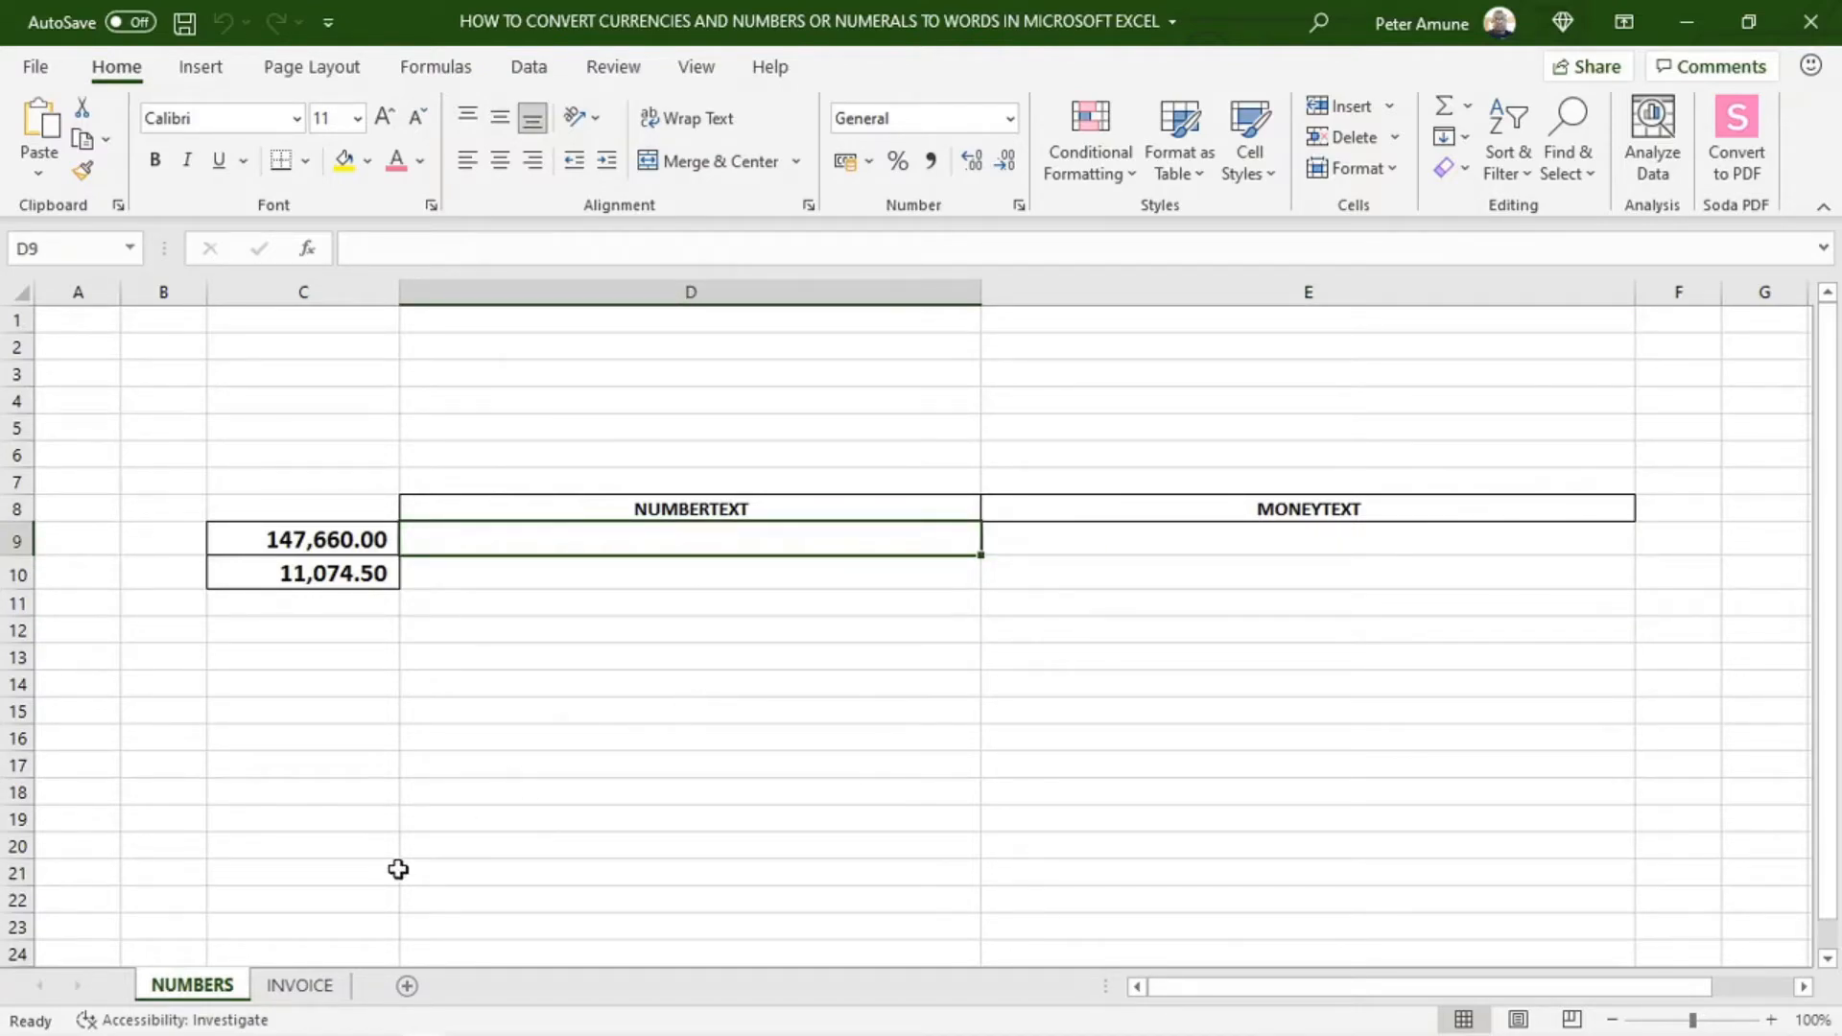
left_click(807, 503)
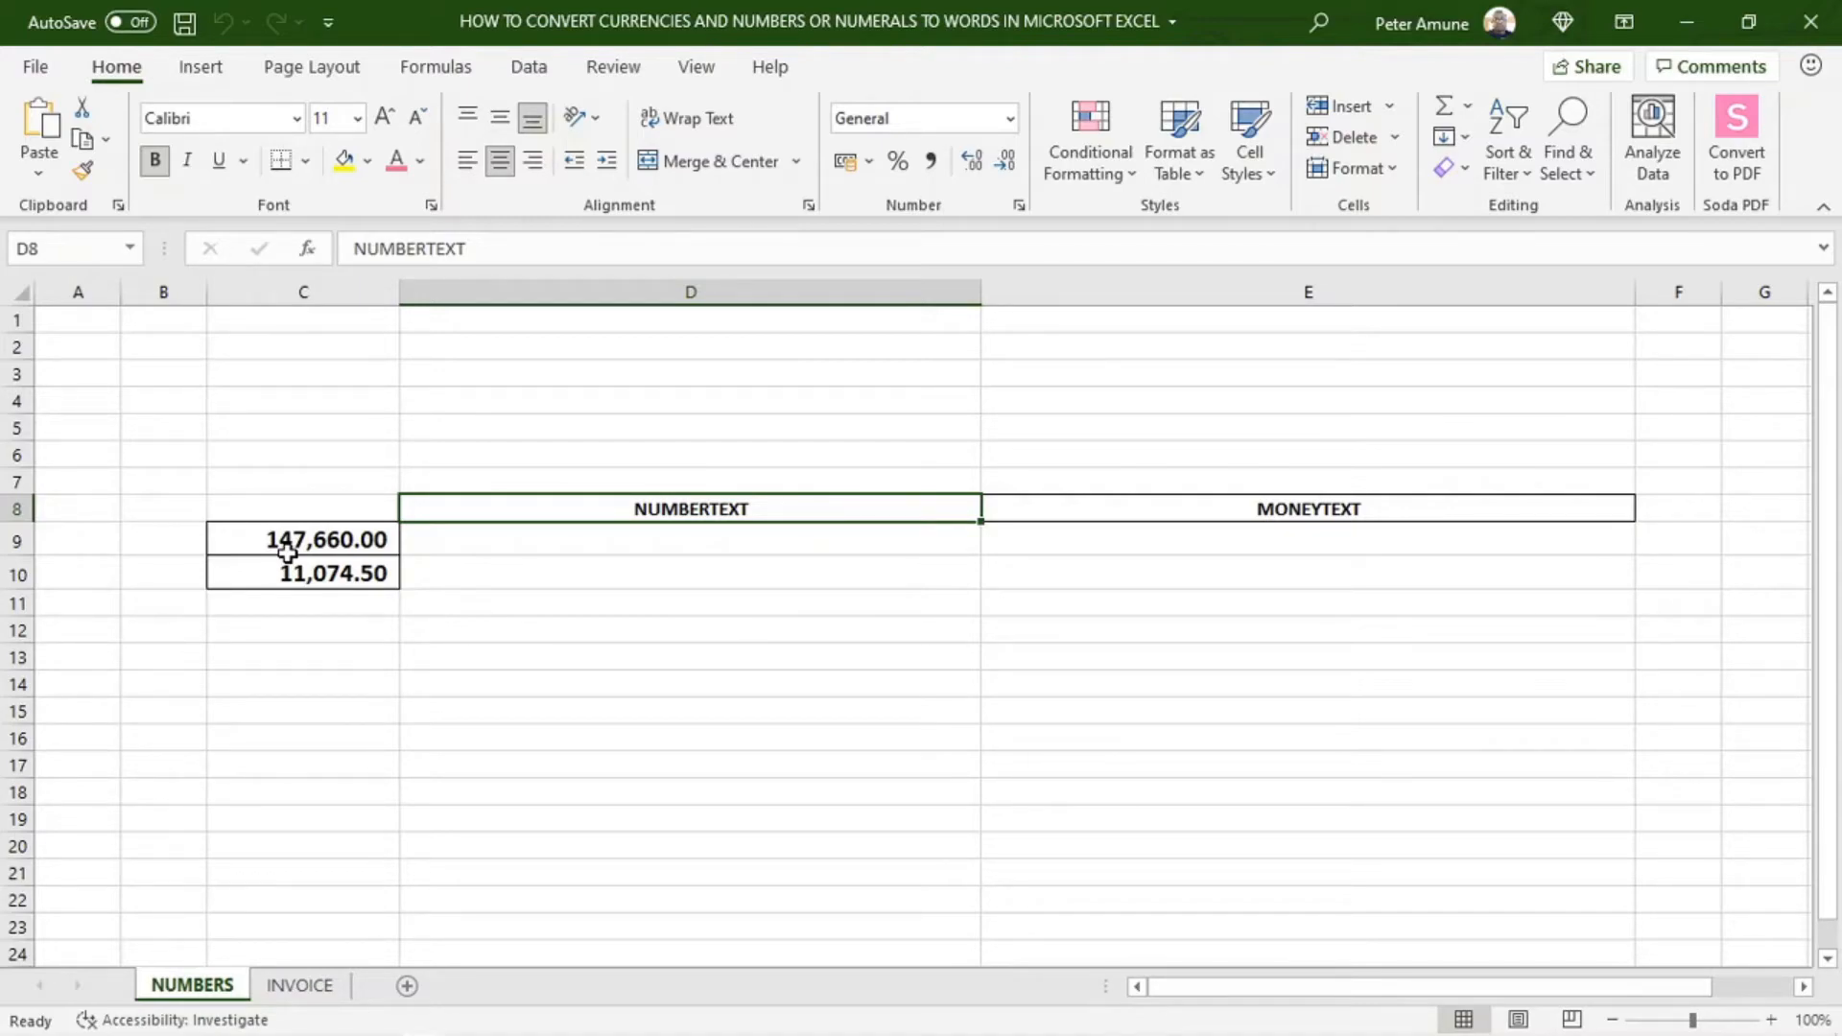
left_click(1134, 511)
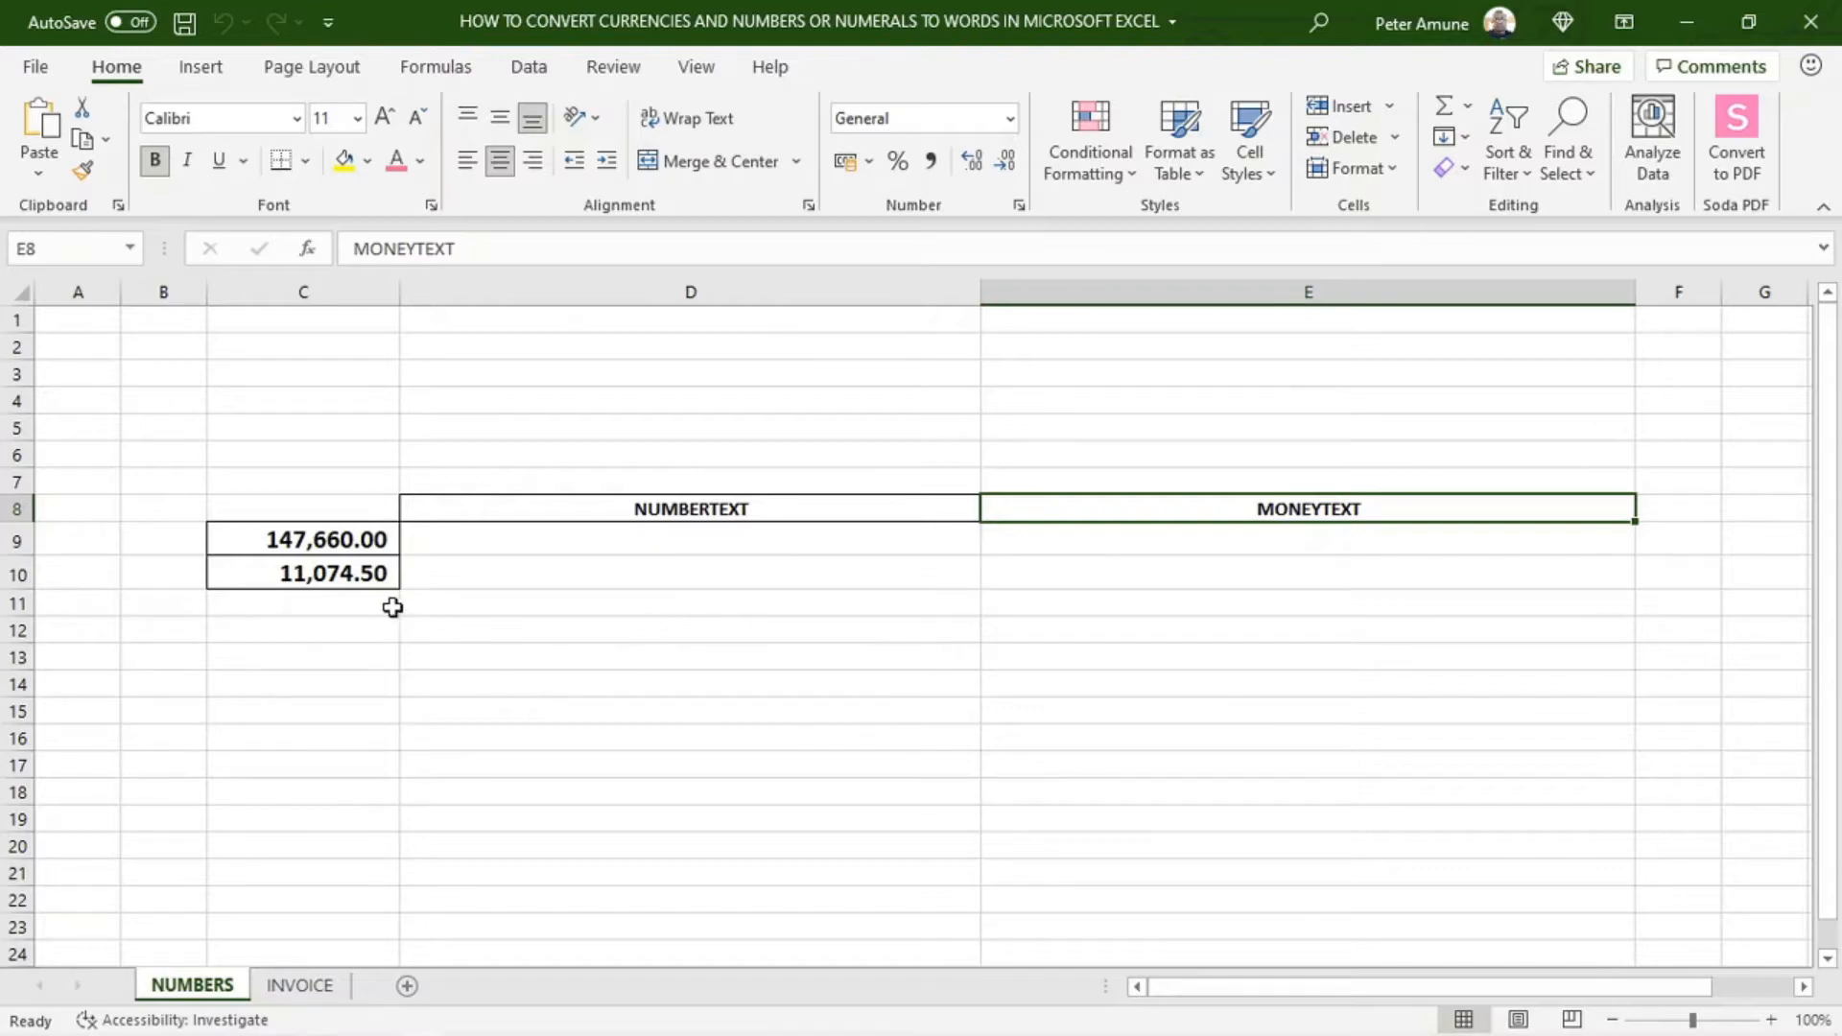
left_click(352, 542)
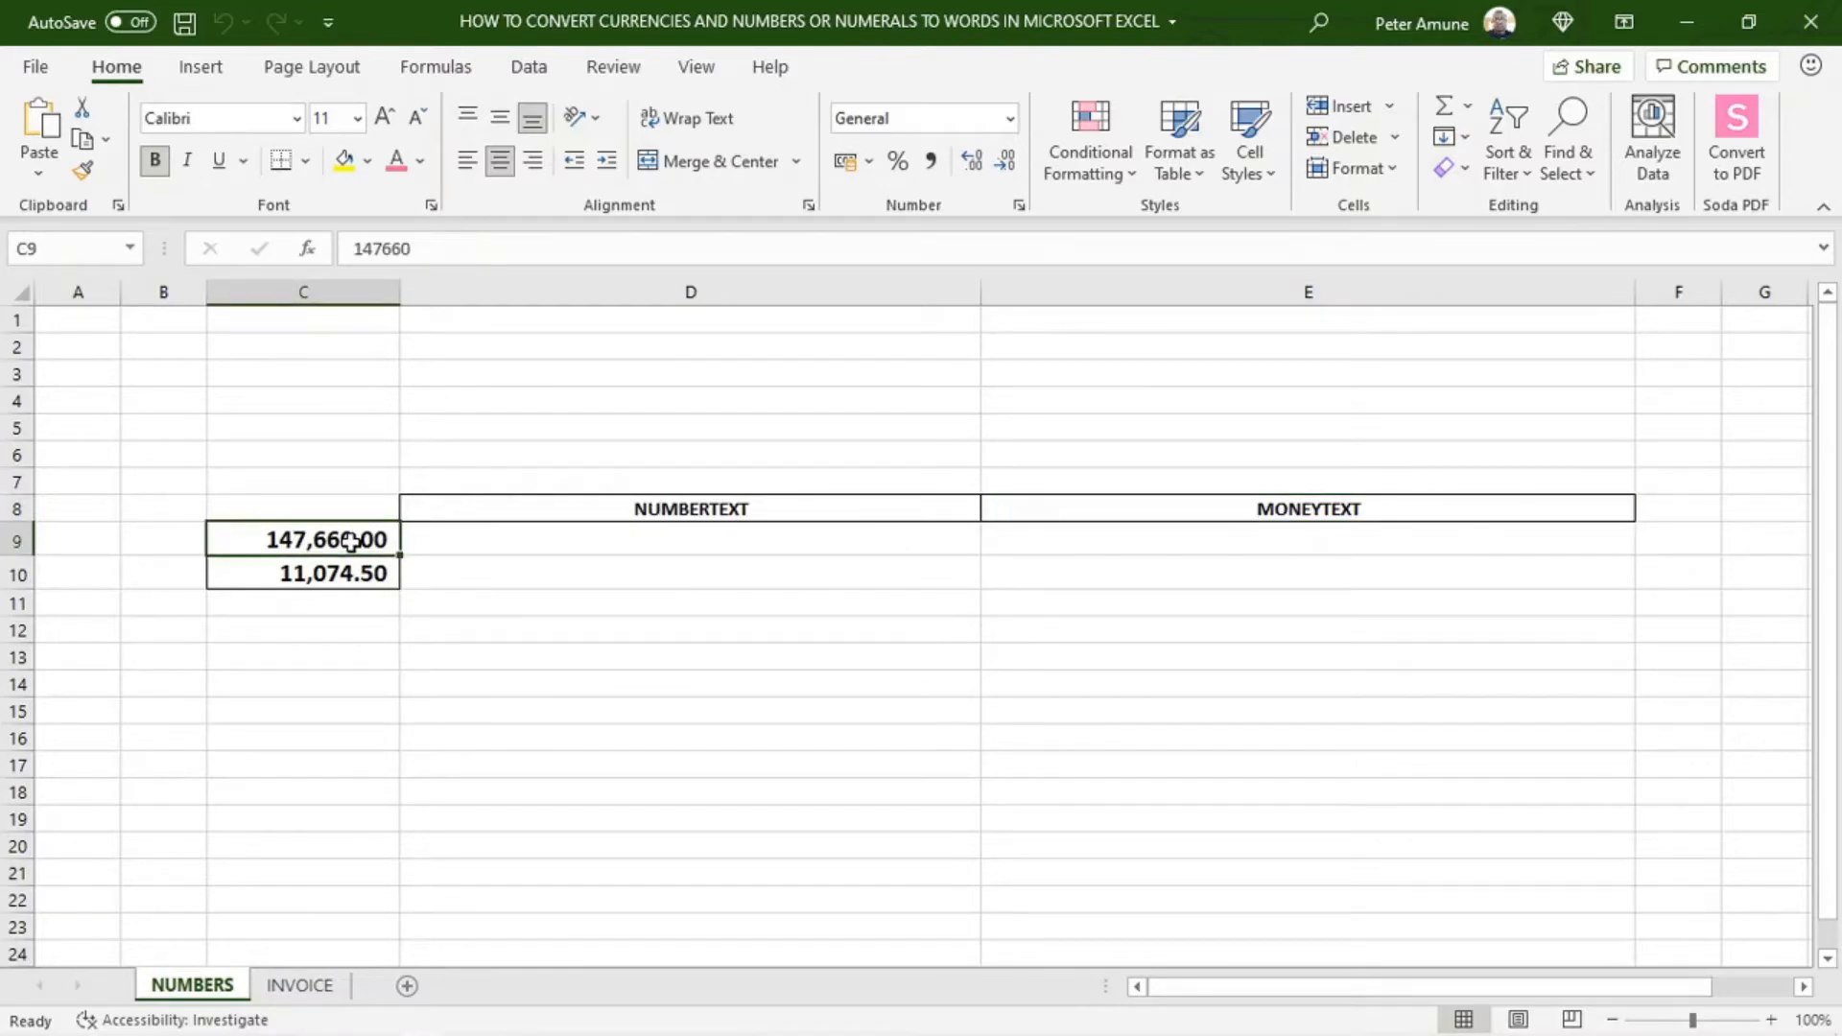
left_click(608, 545)
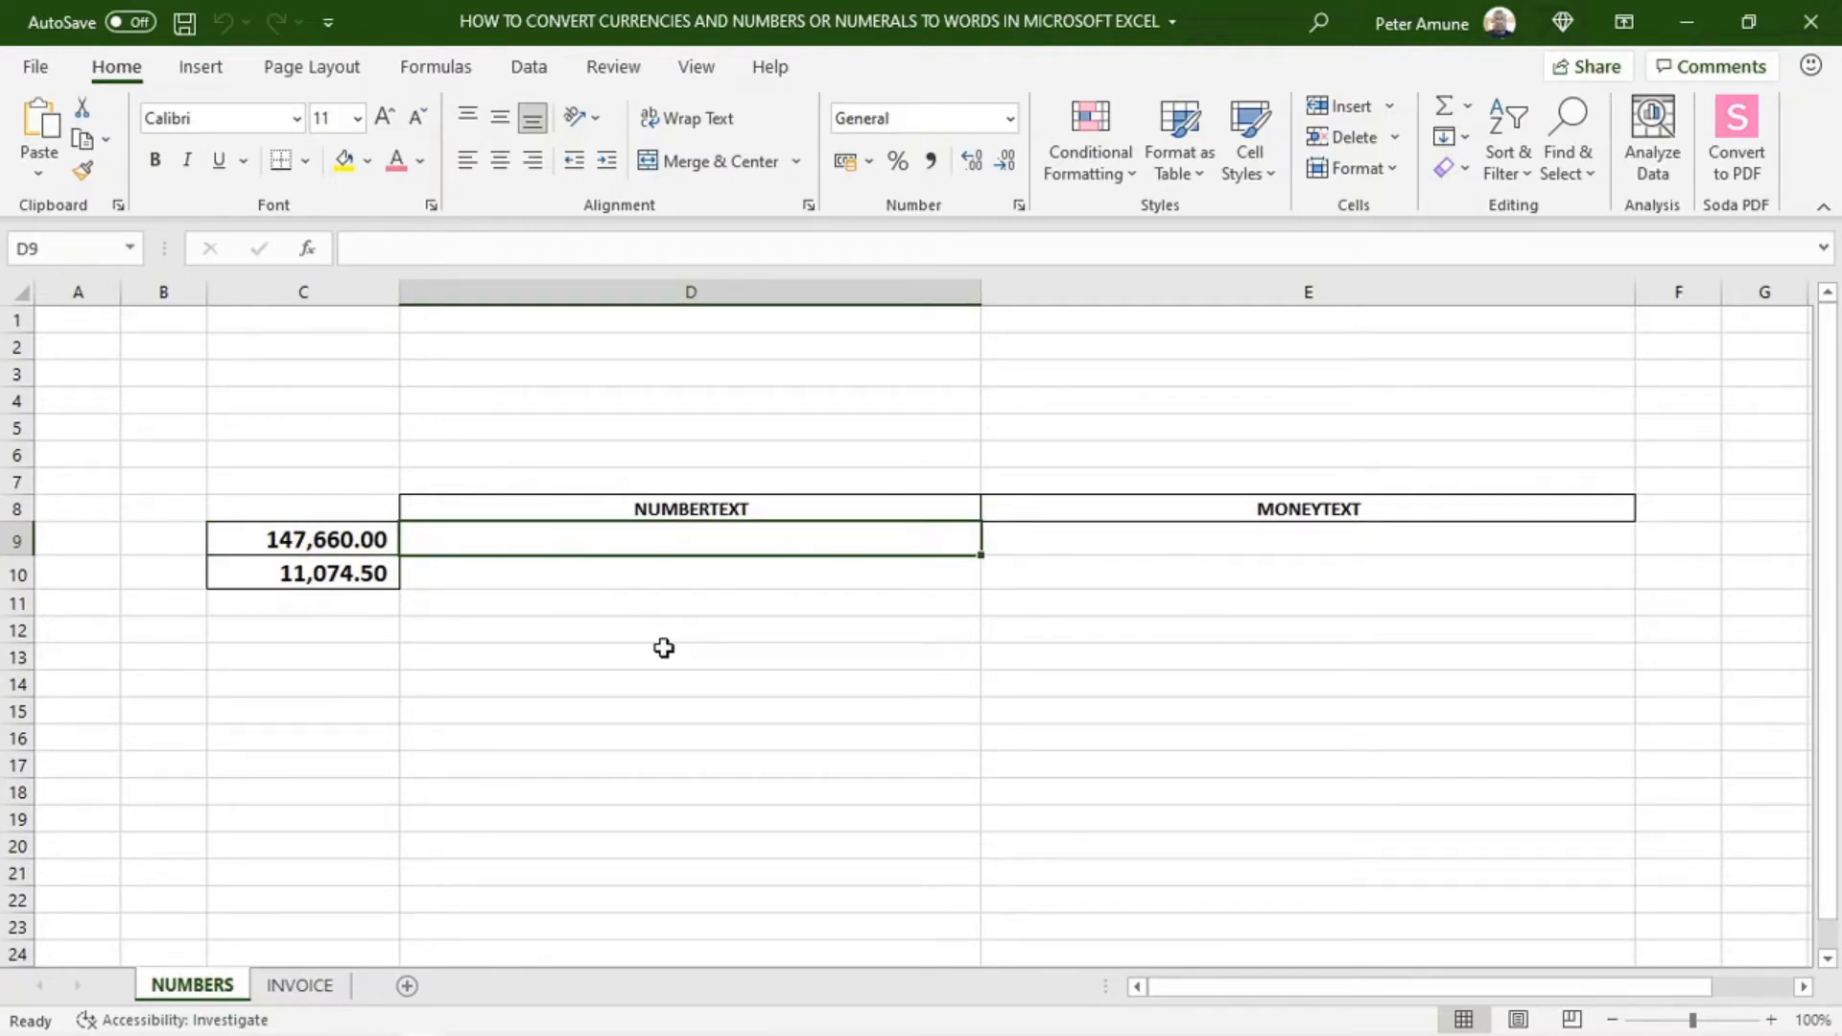
left_click(765, 506)
Enter the formula =NumberText(C9) in cell D9 of the NUMBERS sheet
left_click(713, 544)
type("=n")
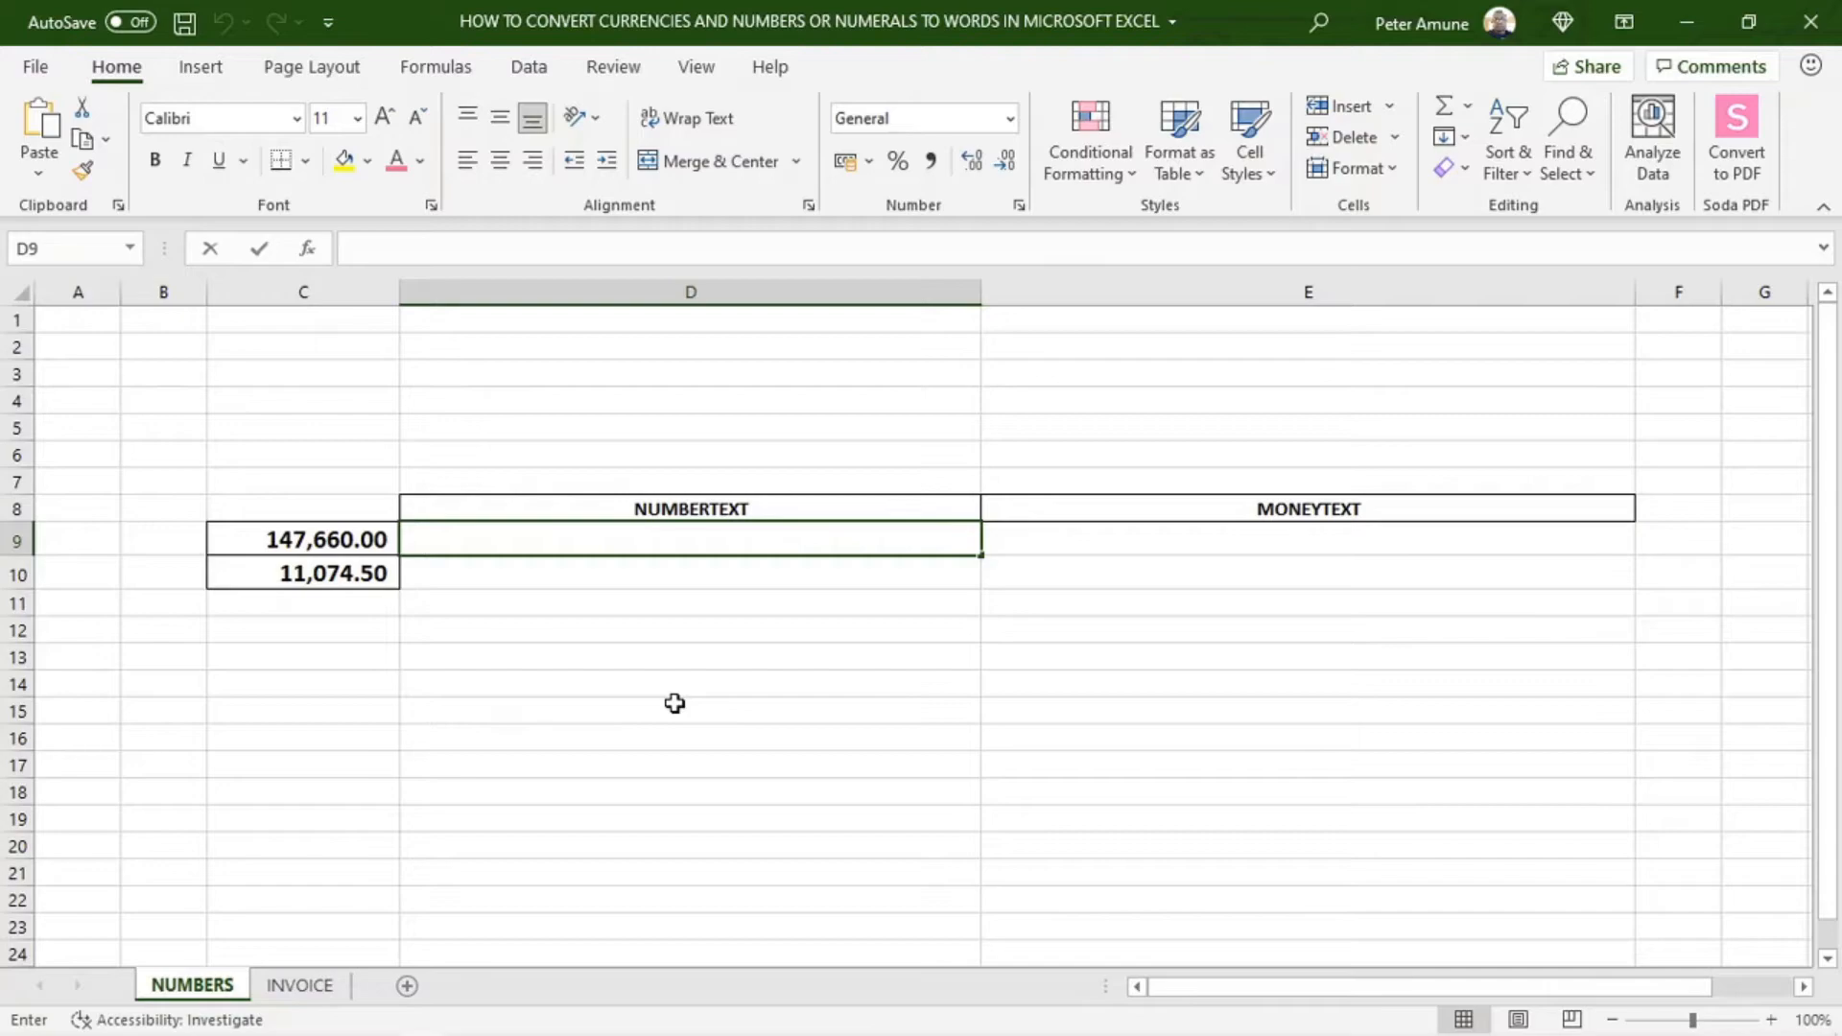
type("umber")
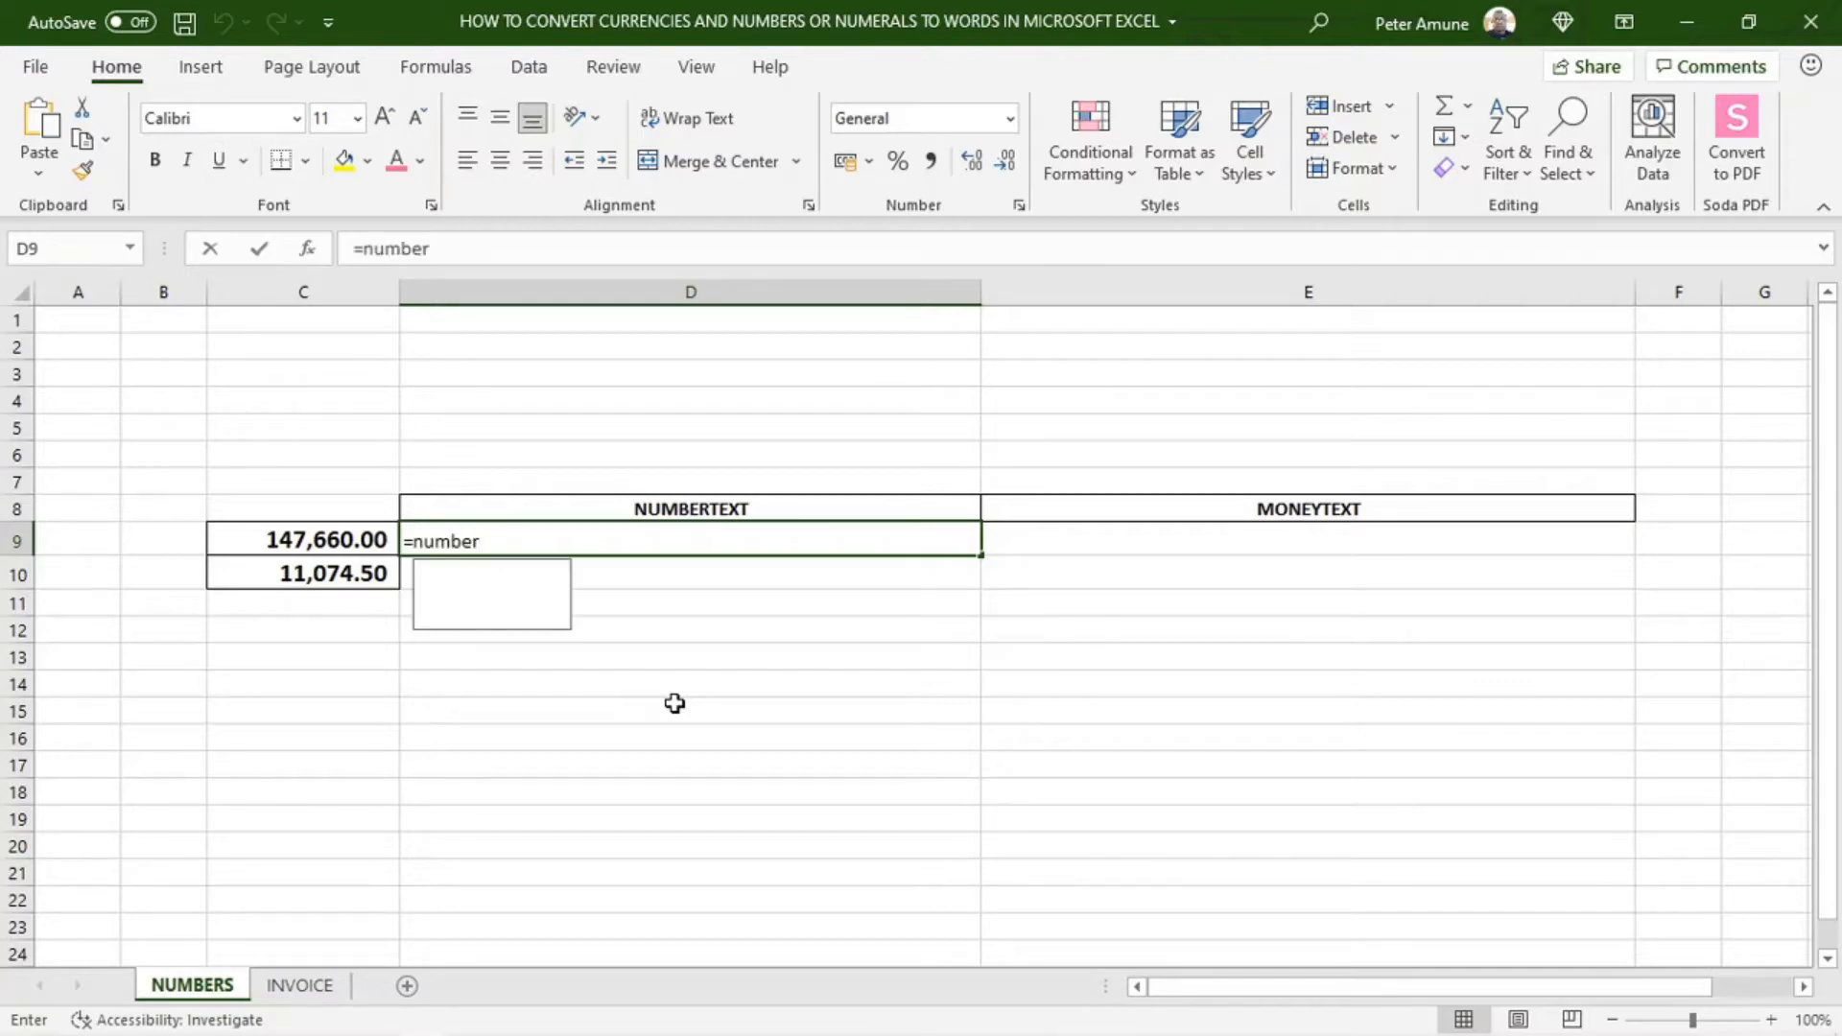
type("text")
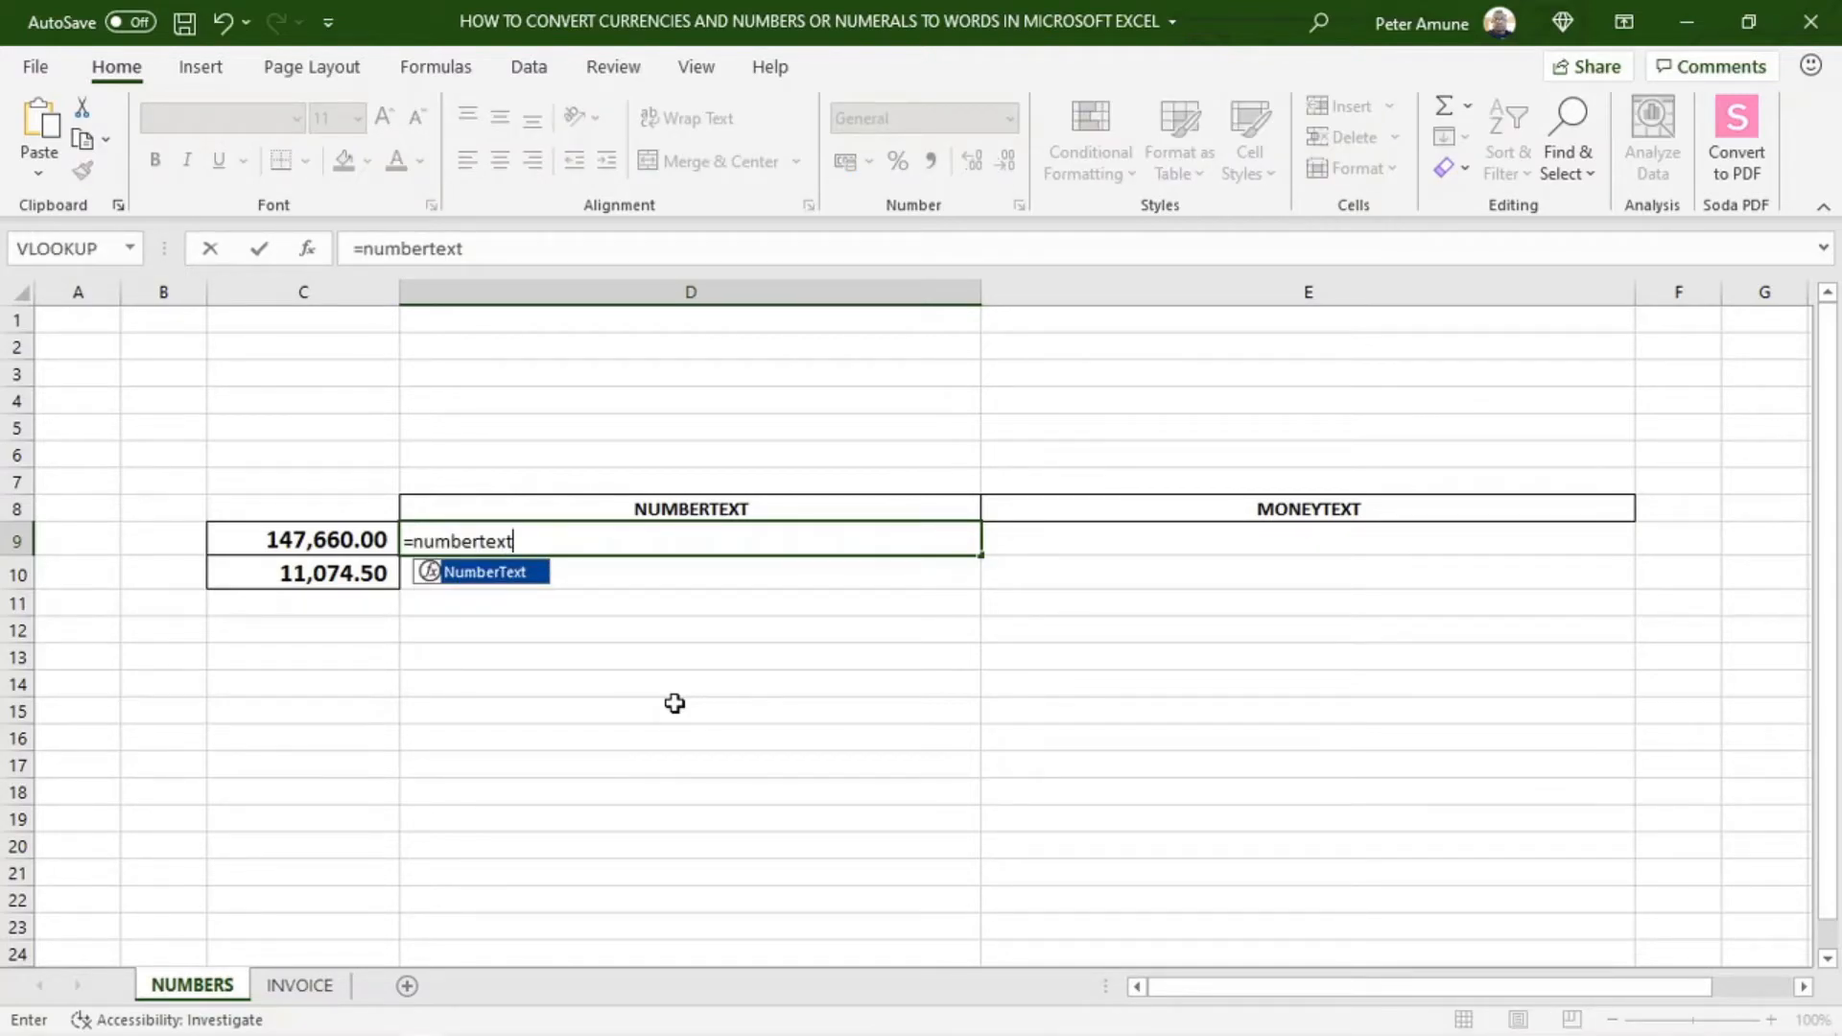
double_click(499, 572)
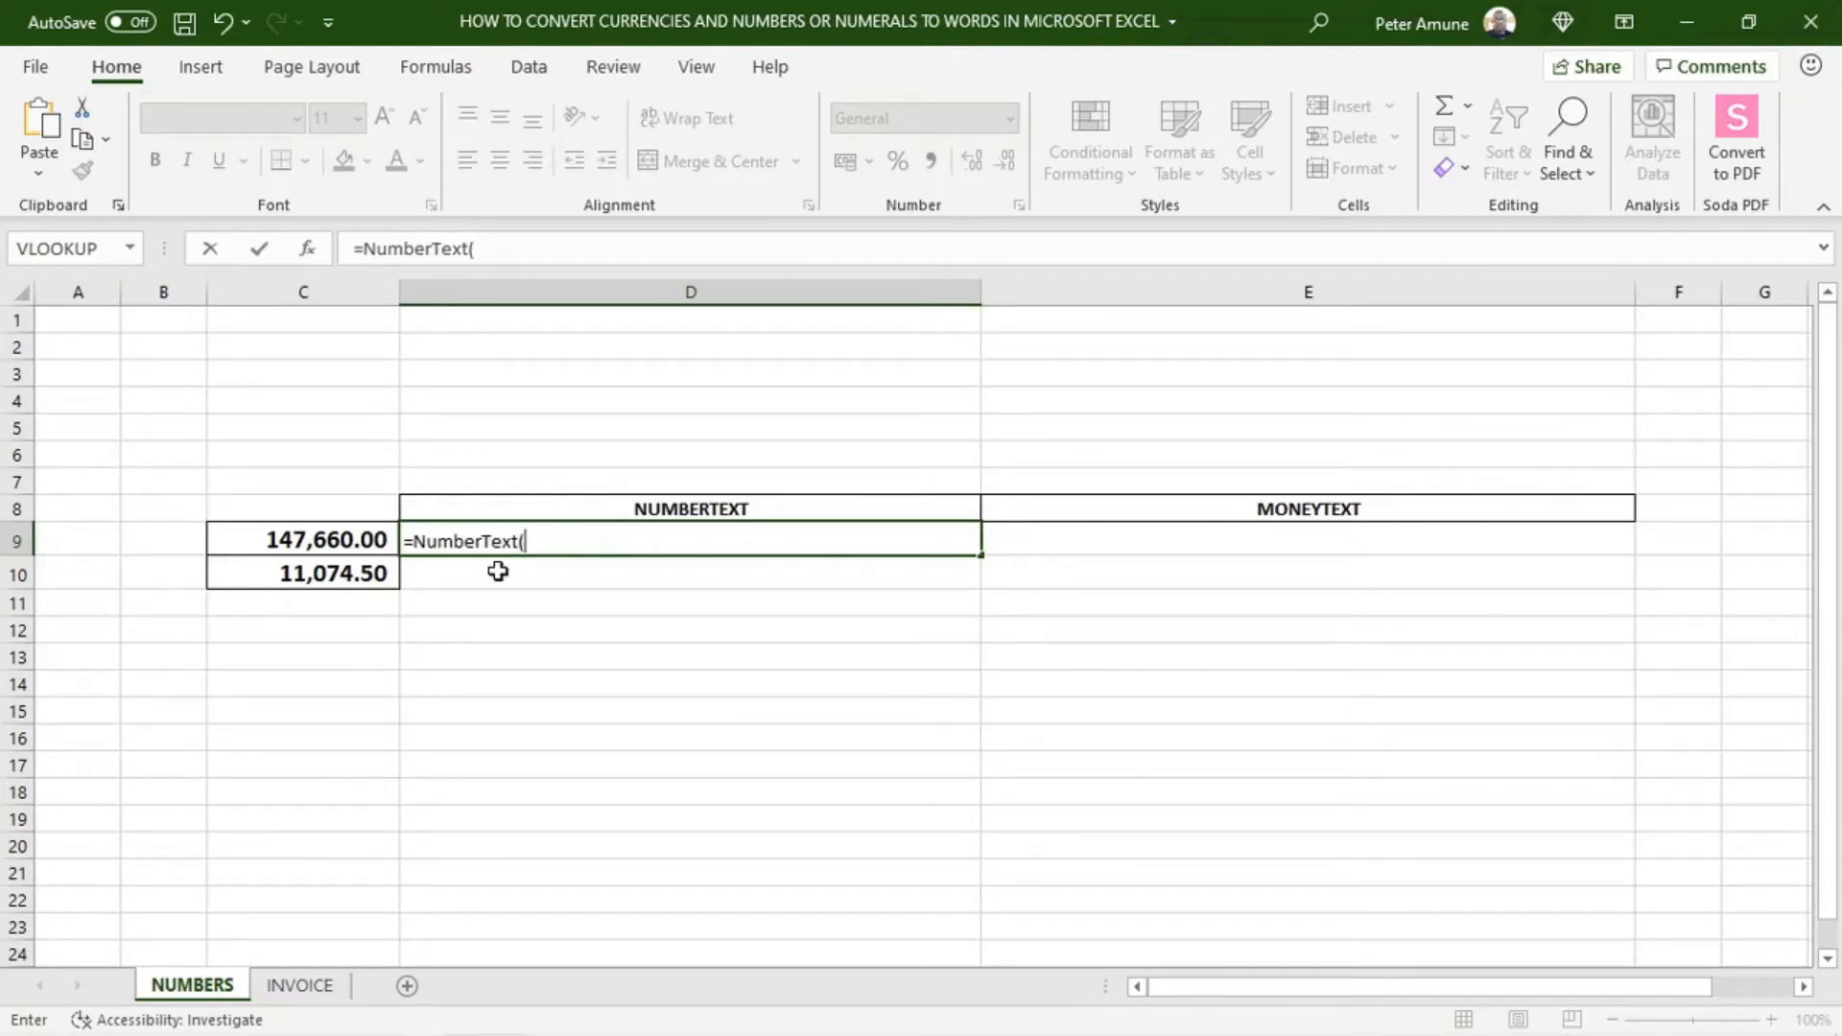
left_click(276, 540)
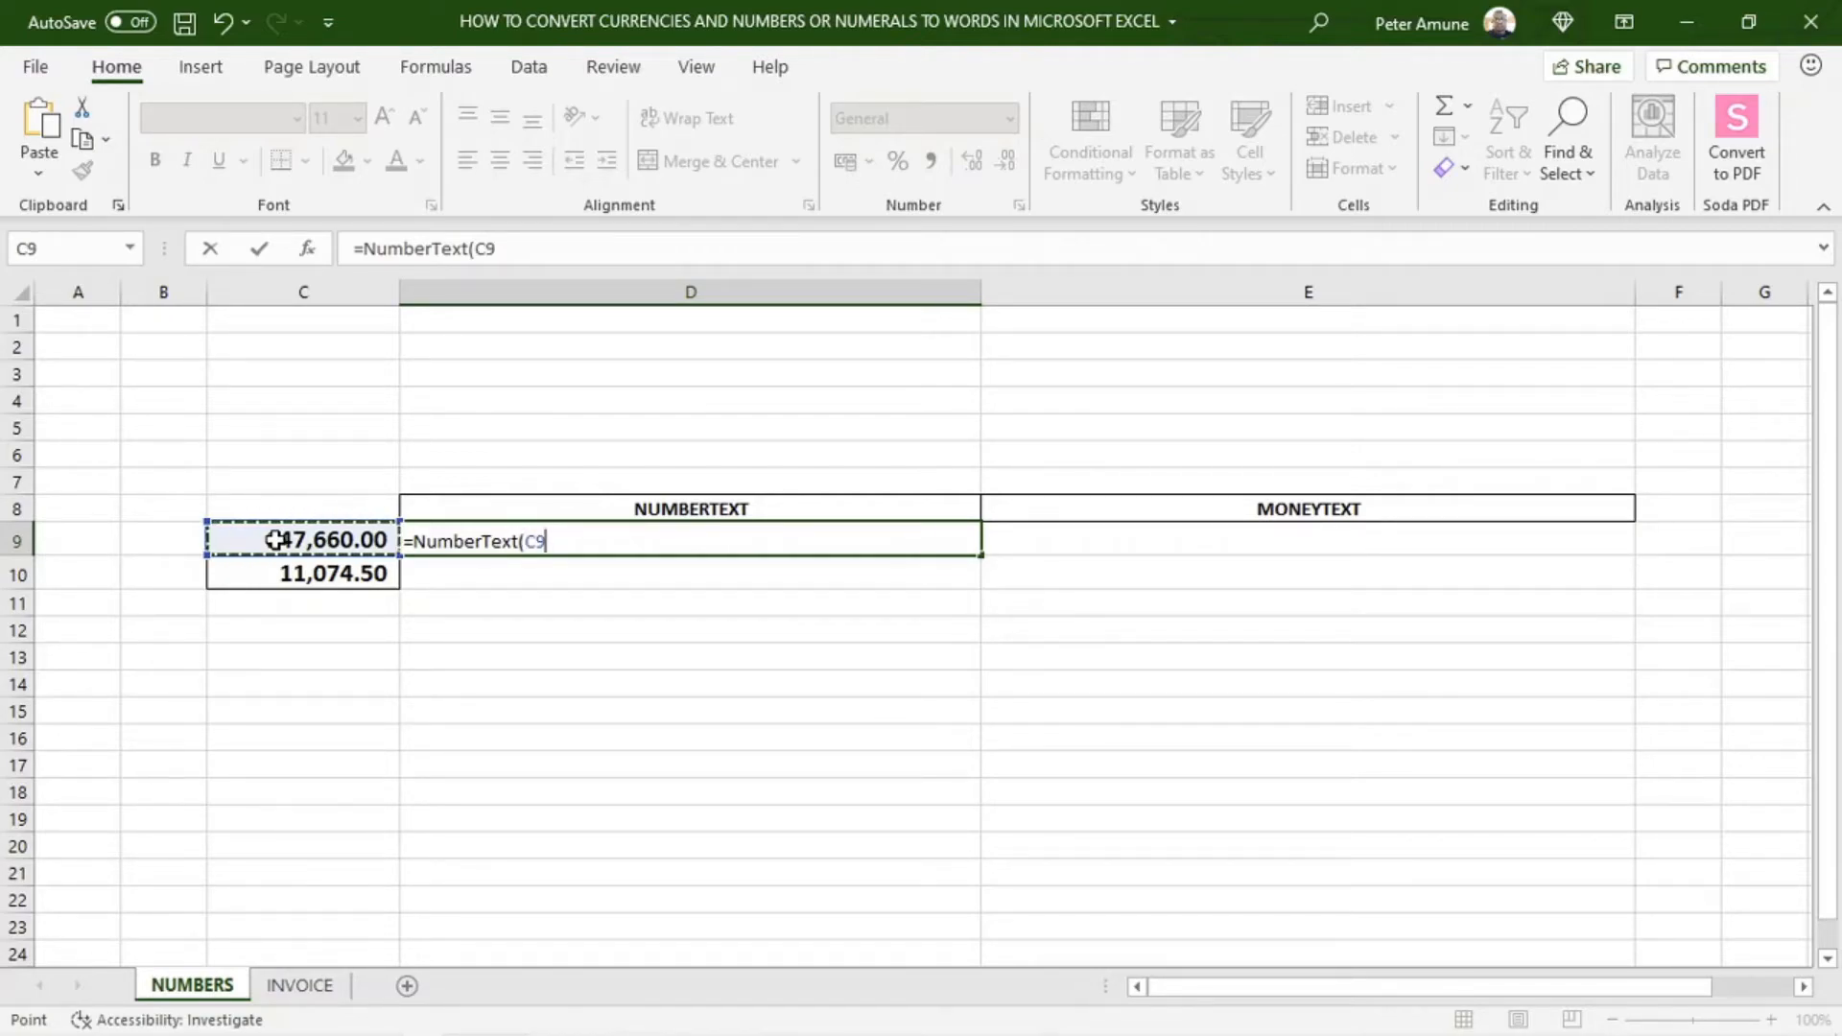
type(")")
key("Return")
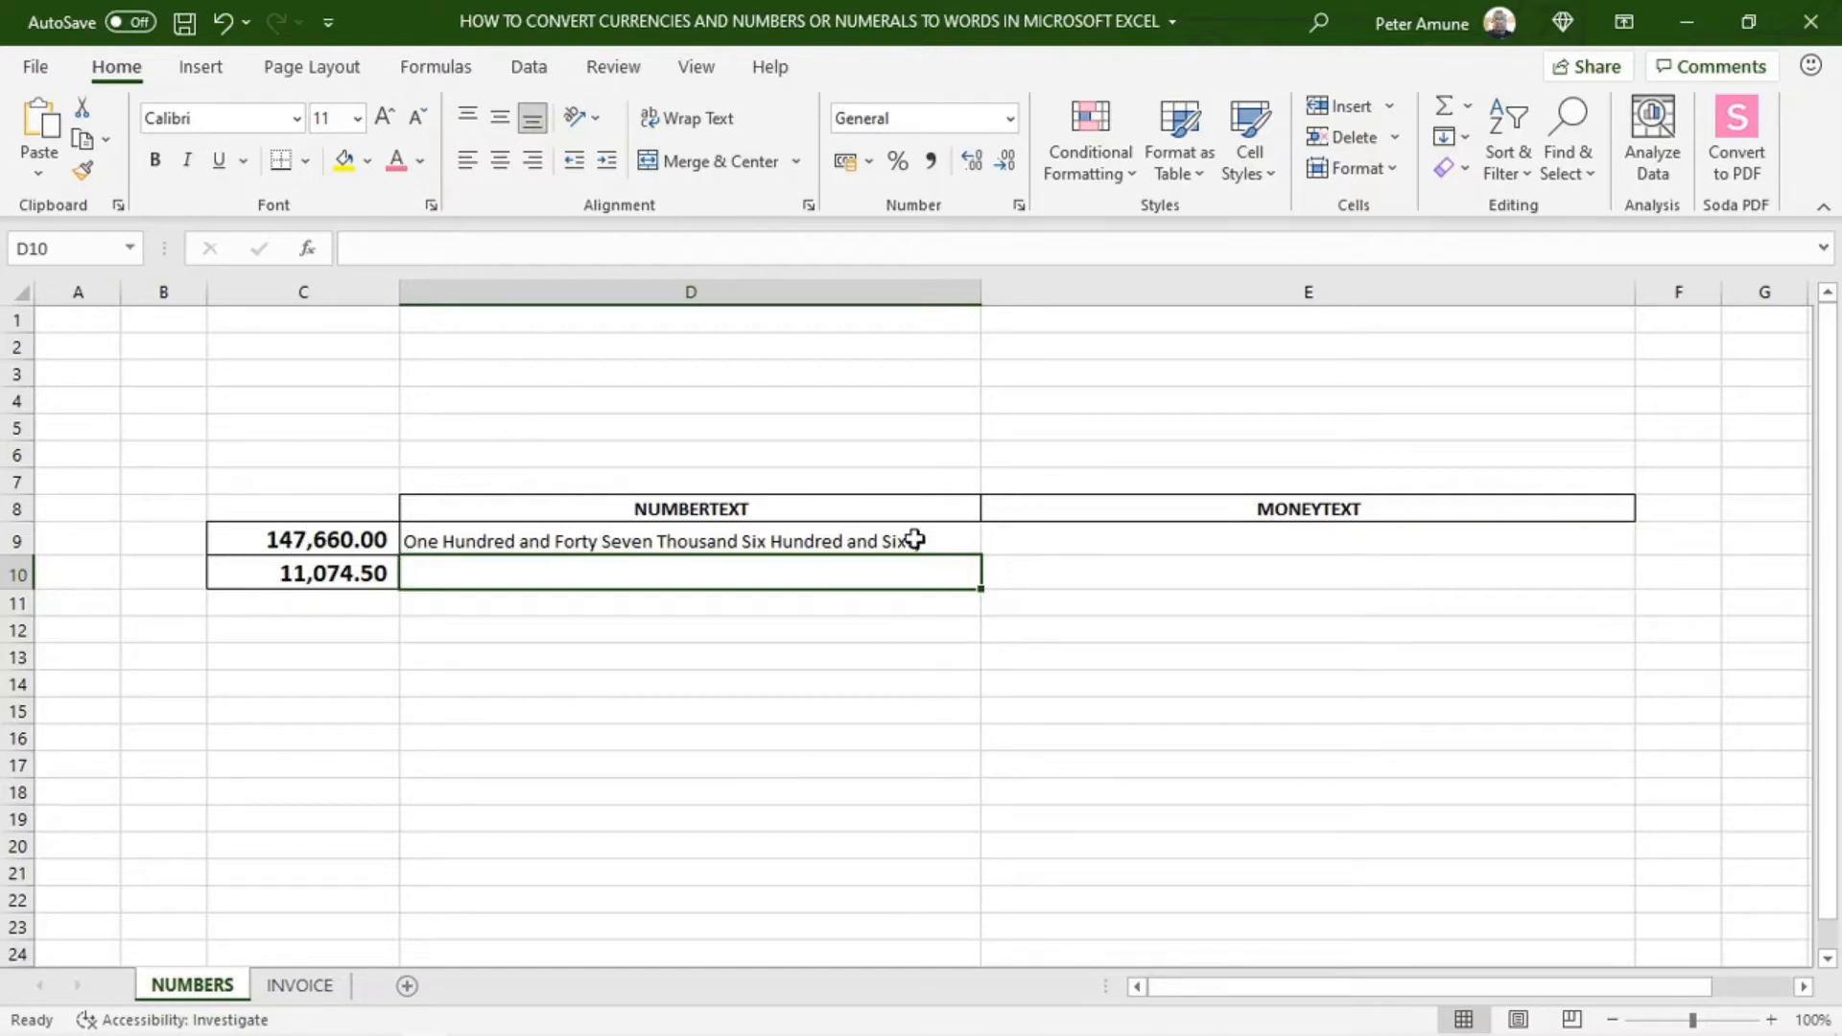
Enter the formula =MoneyText(C9) in cell E9 of the NUMBERS sheet
left_click(1197, 543)
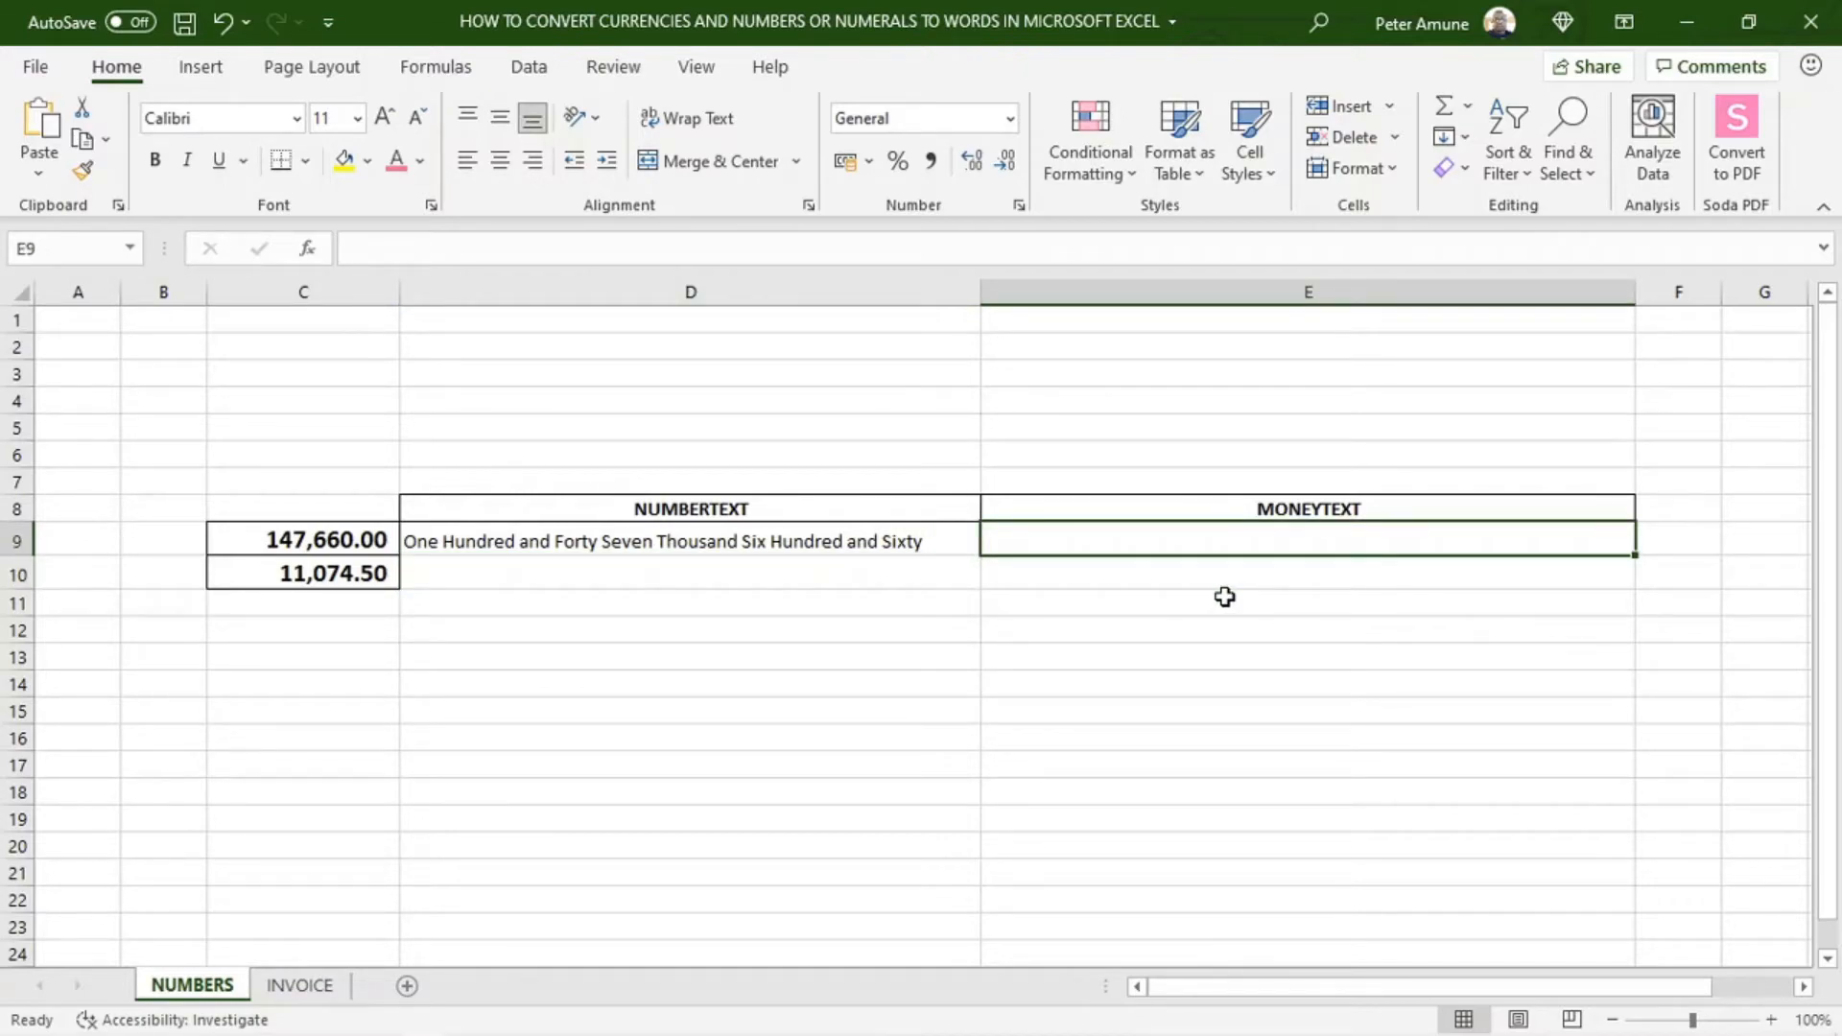
type("=")
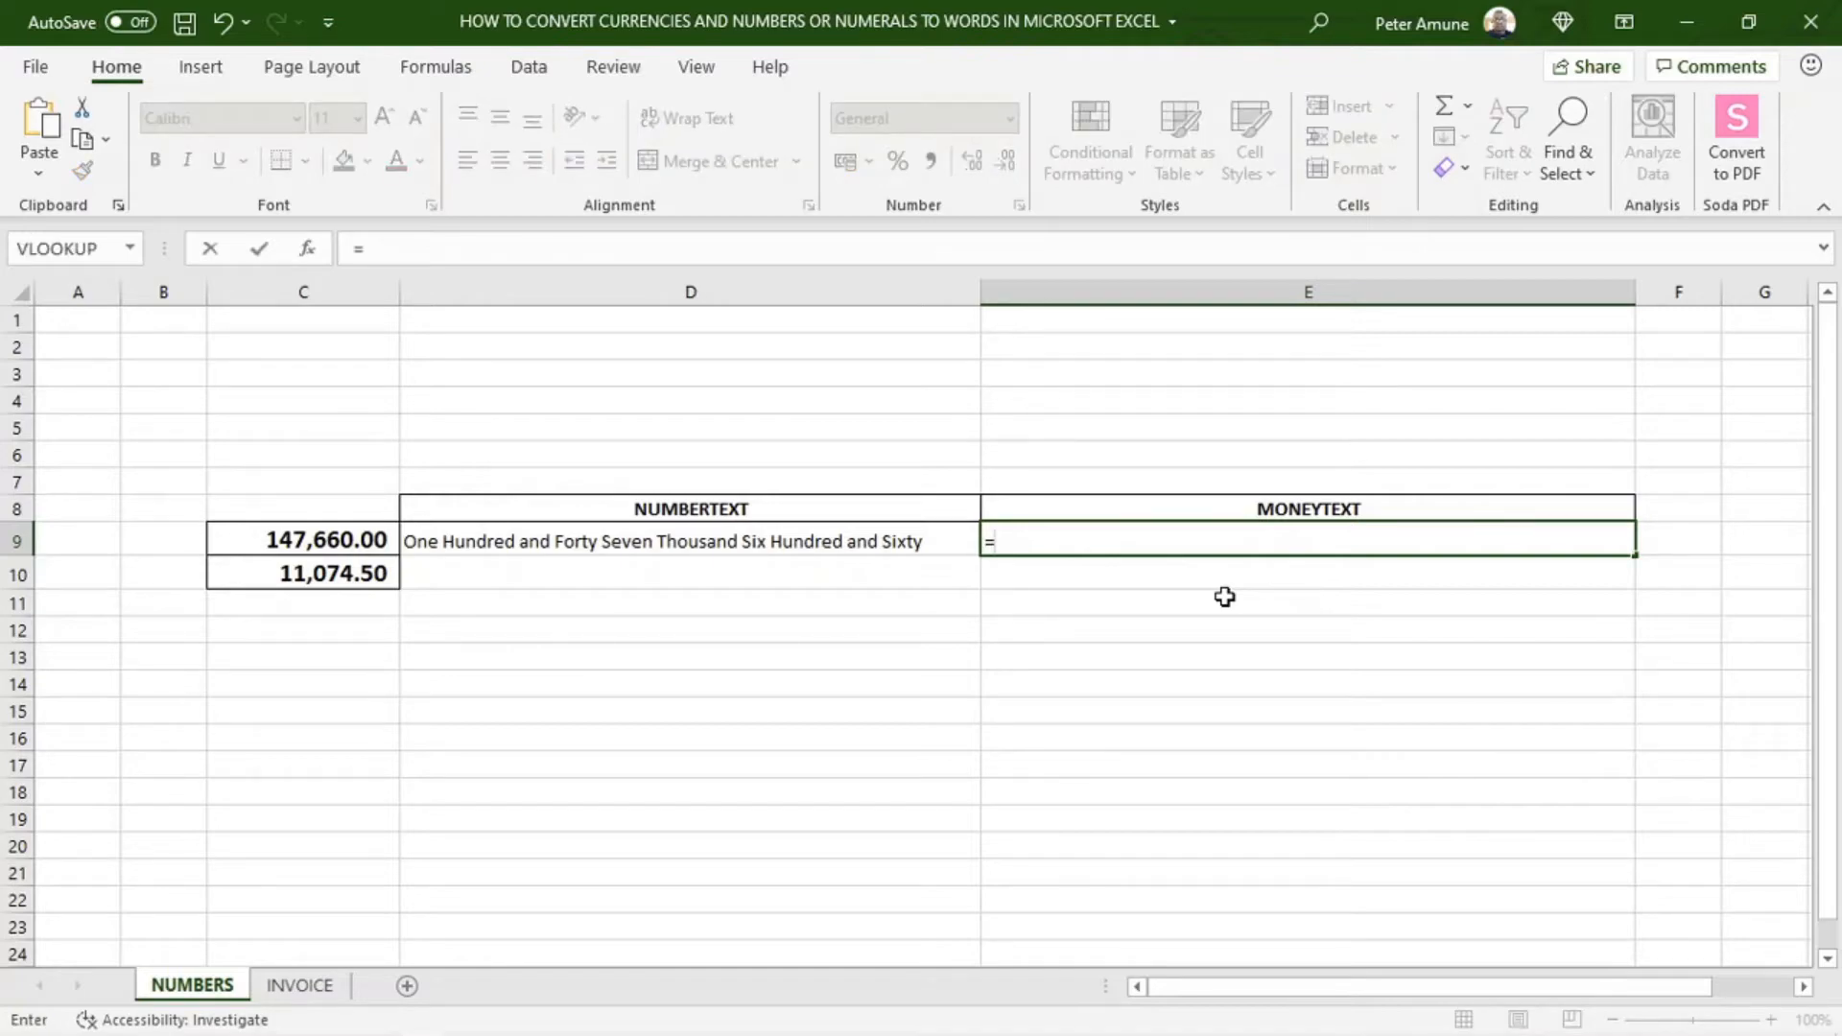
type("mon")
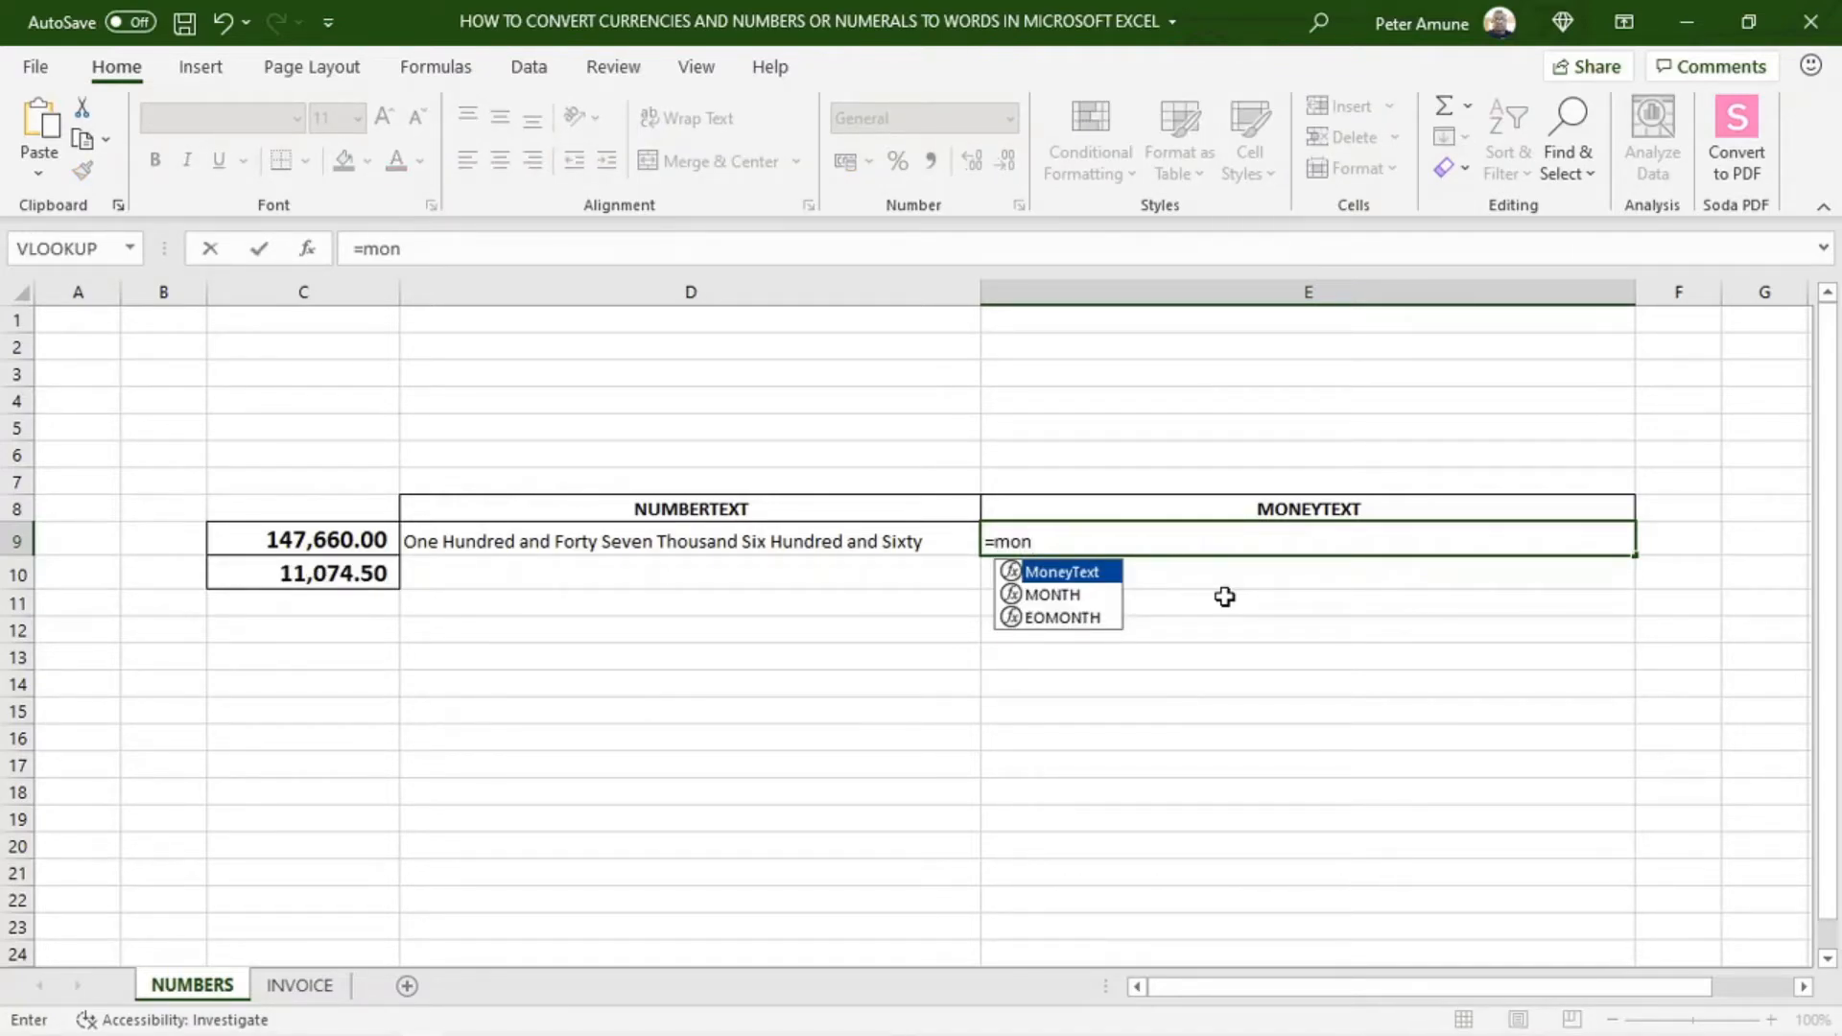
double_click(1040, 573)
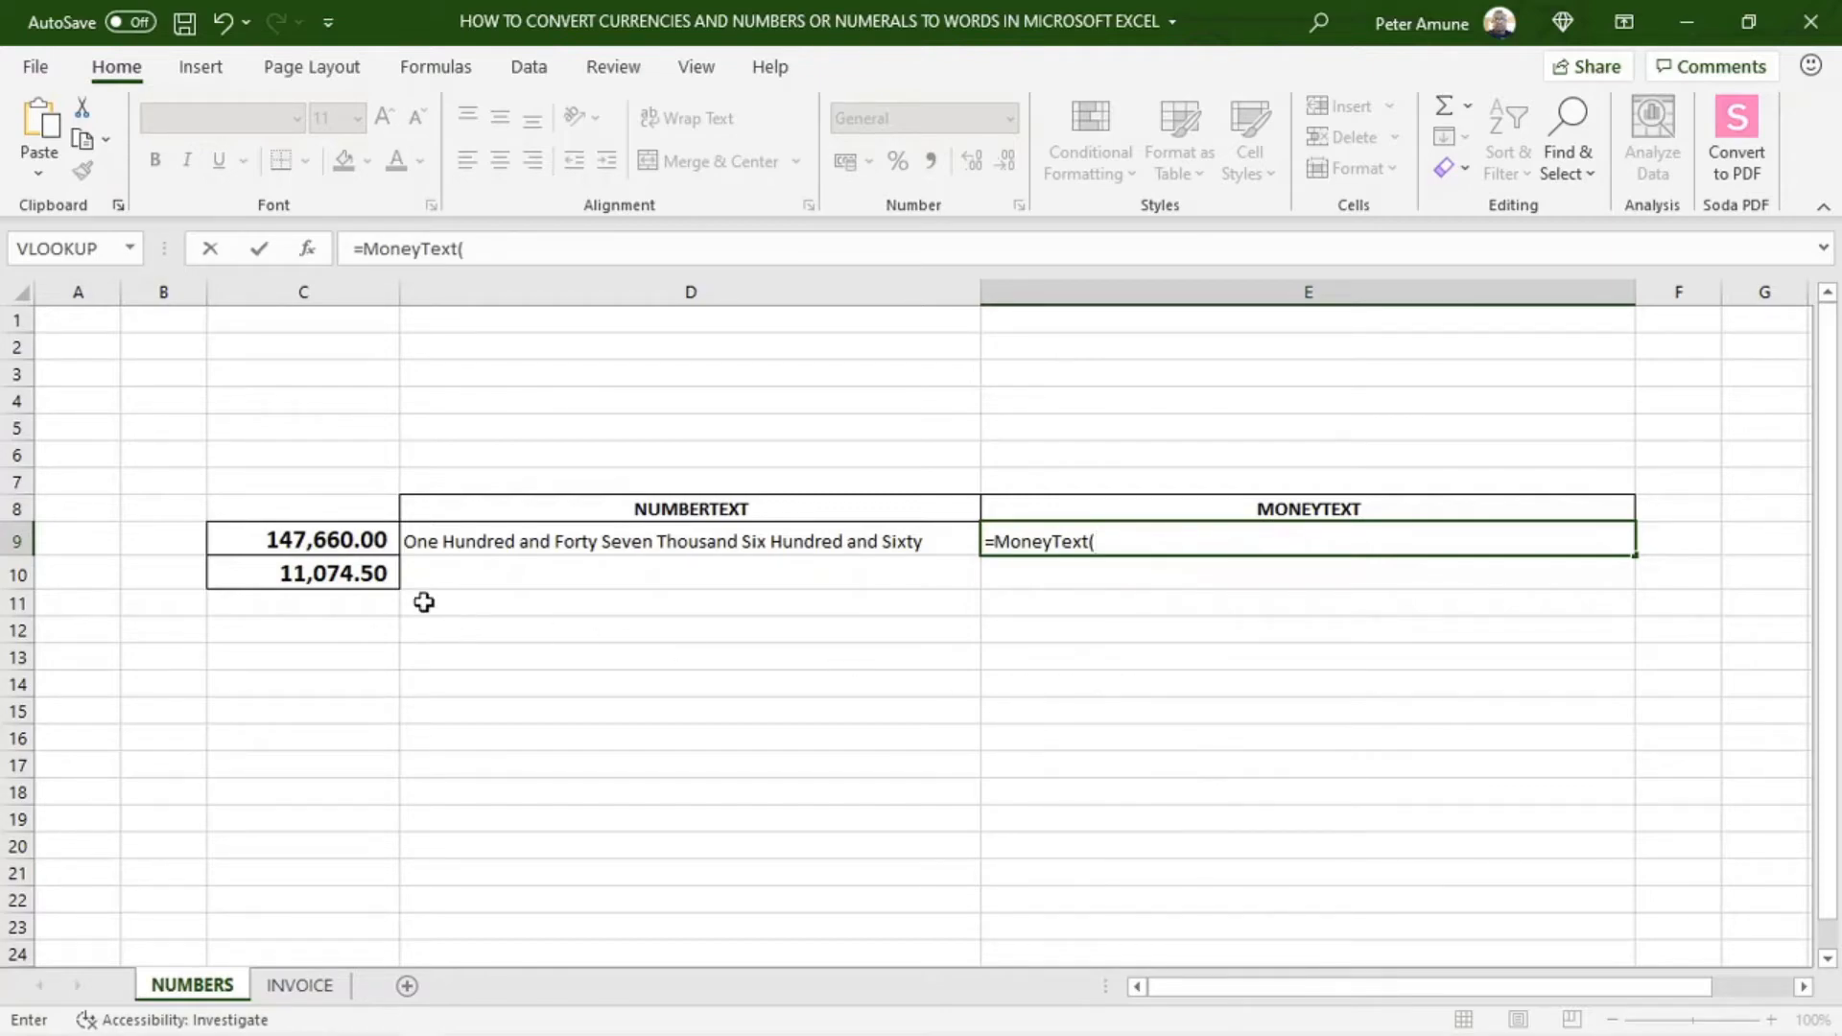
left_click(308, 538)
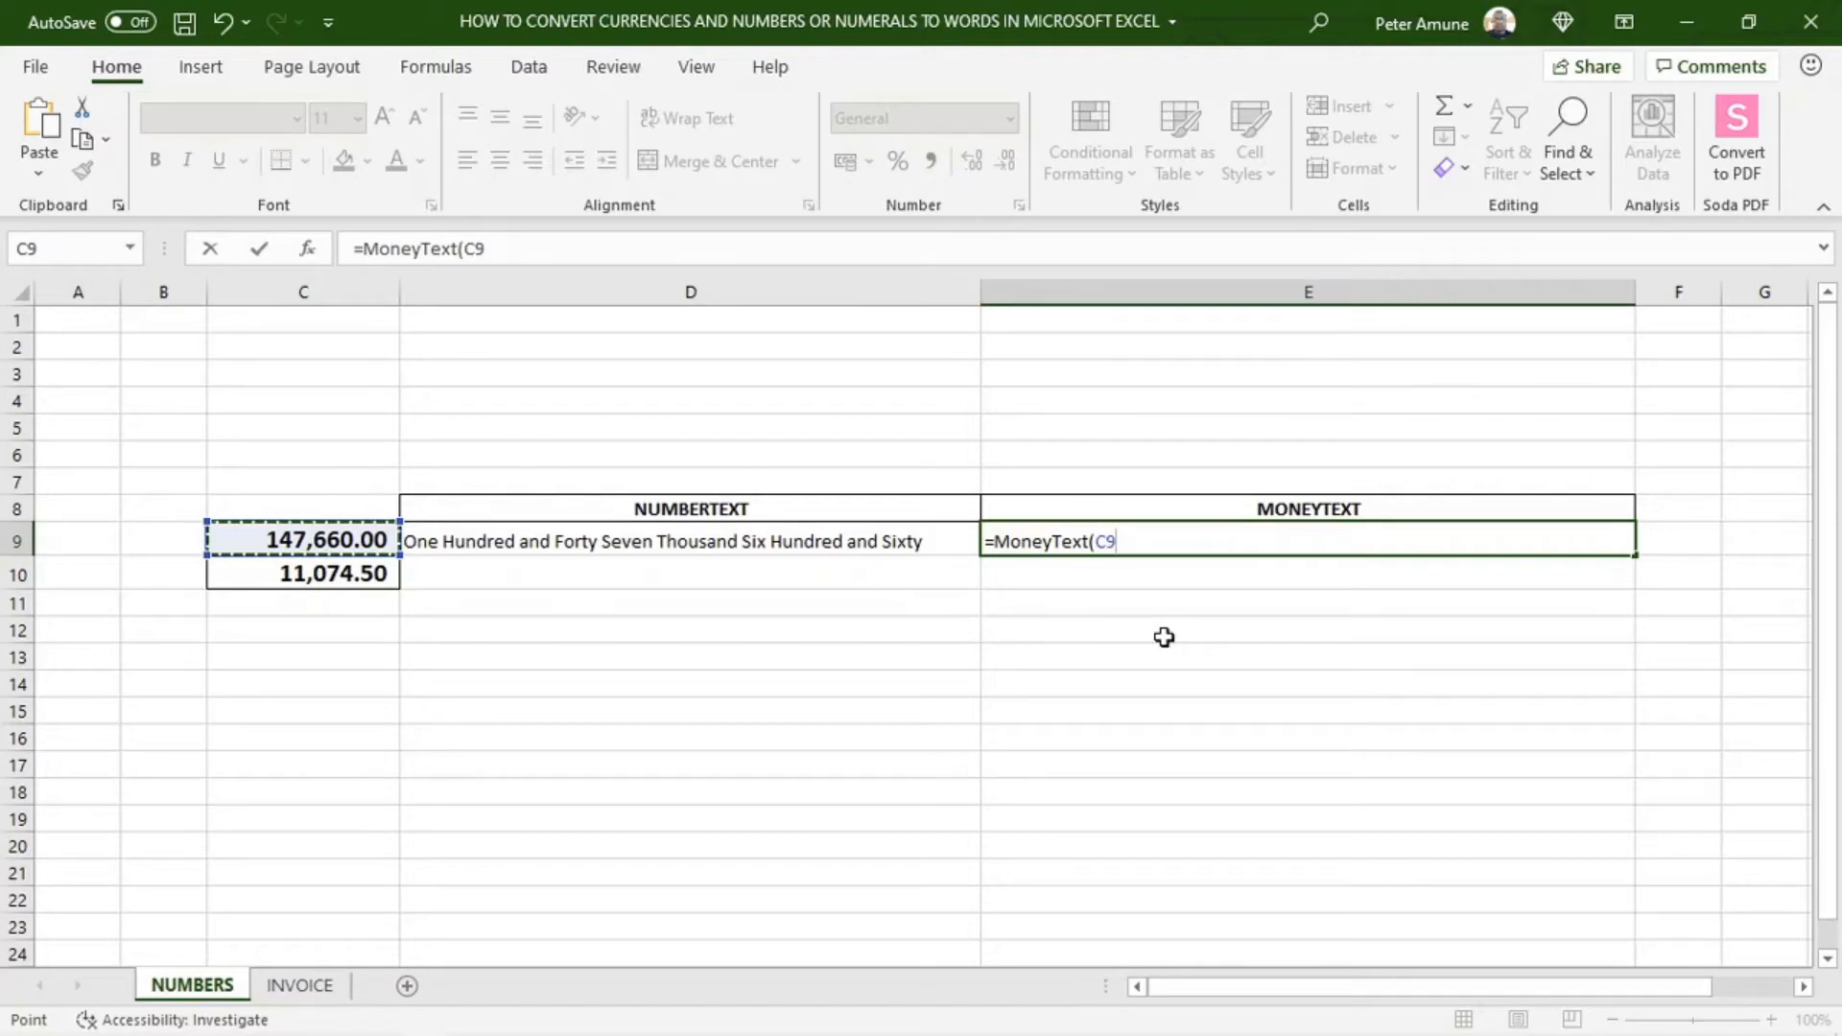
type(")")
key("Return")
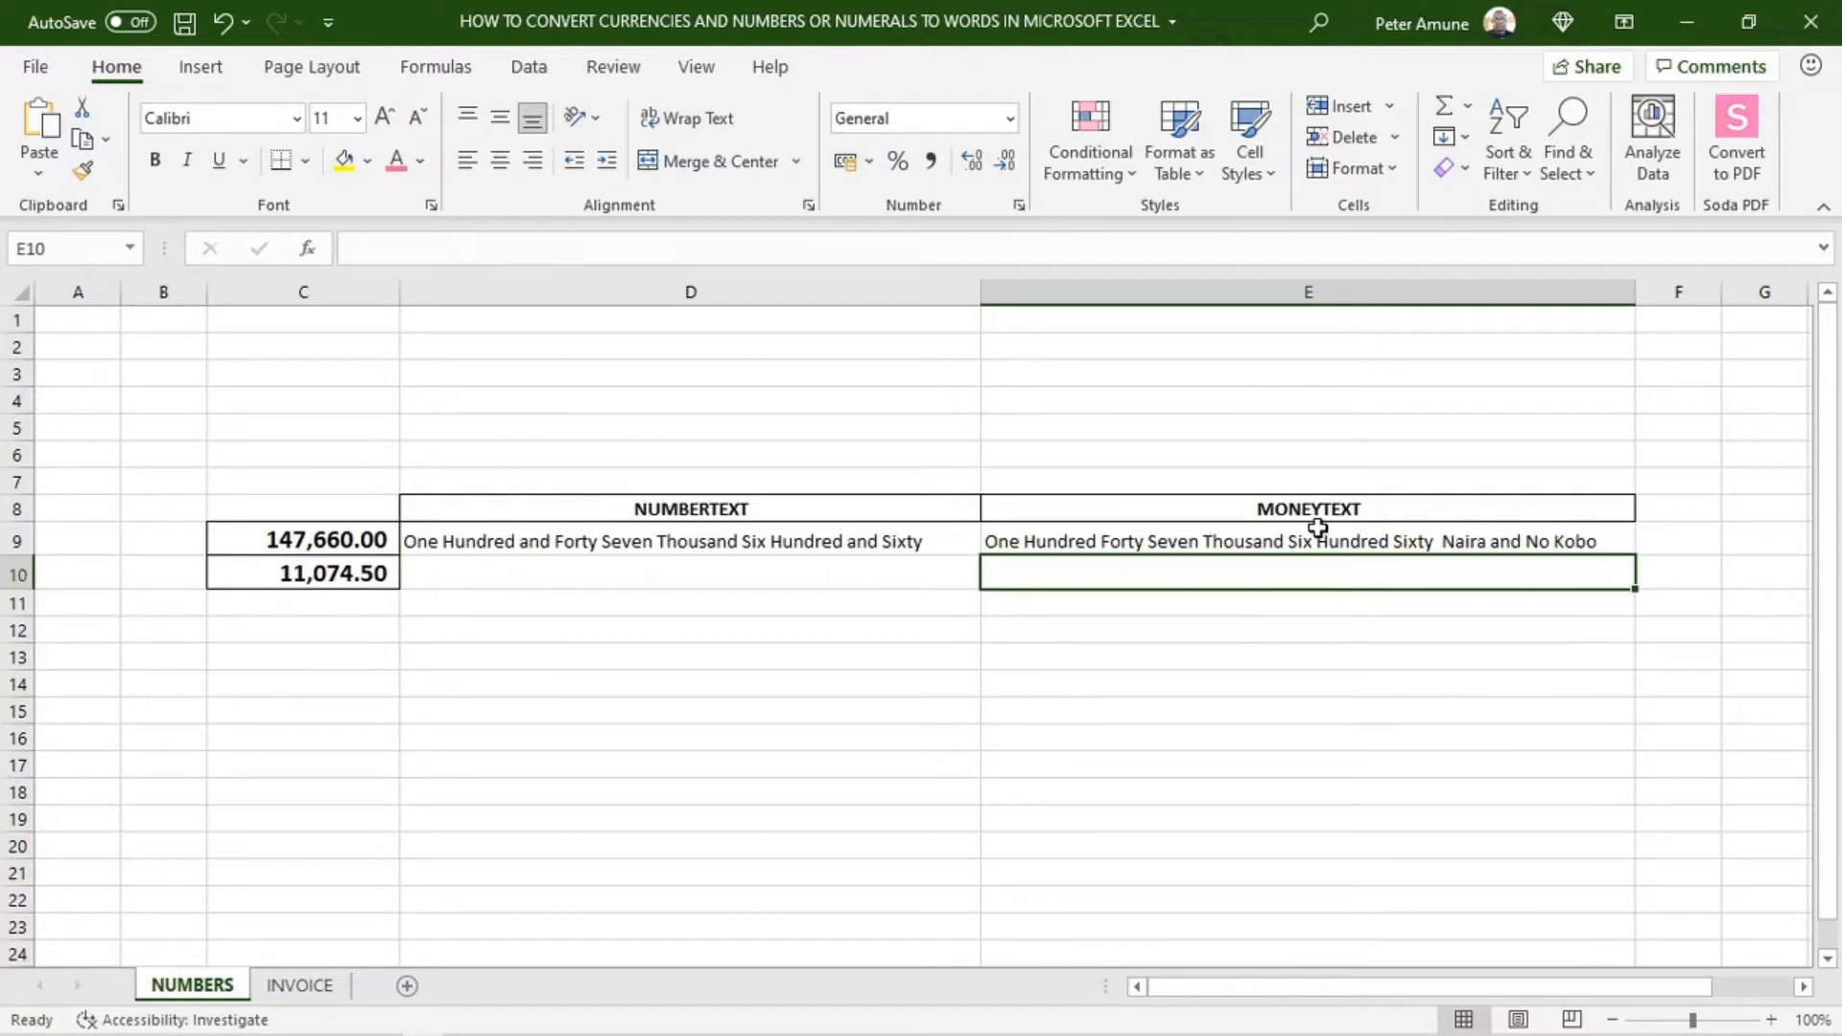
left_click(1476, 636)
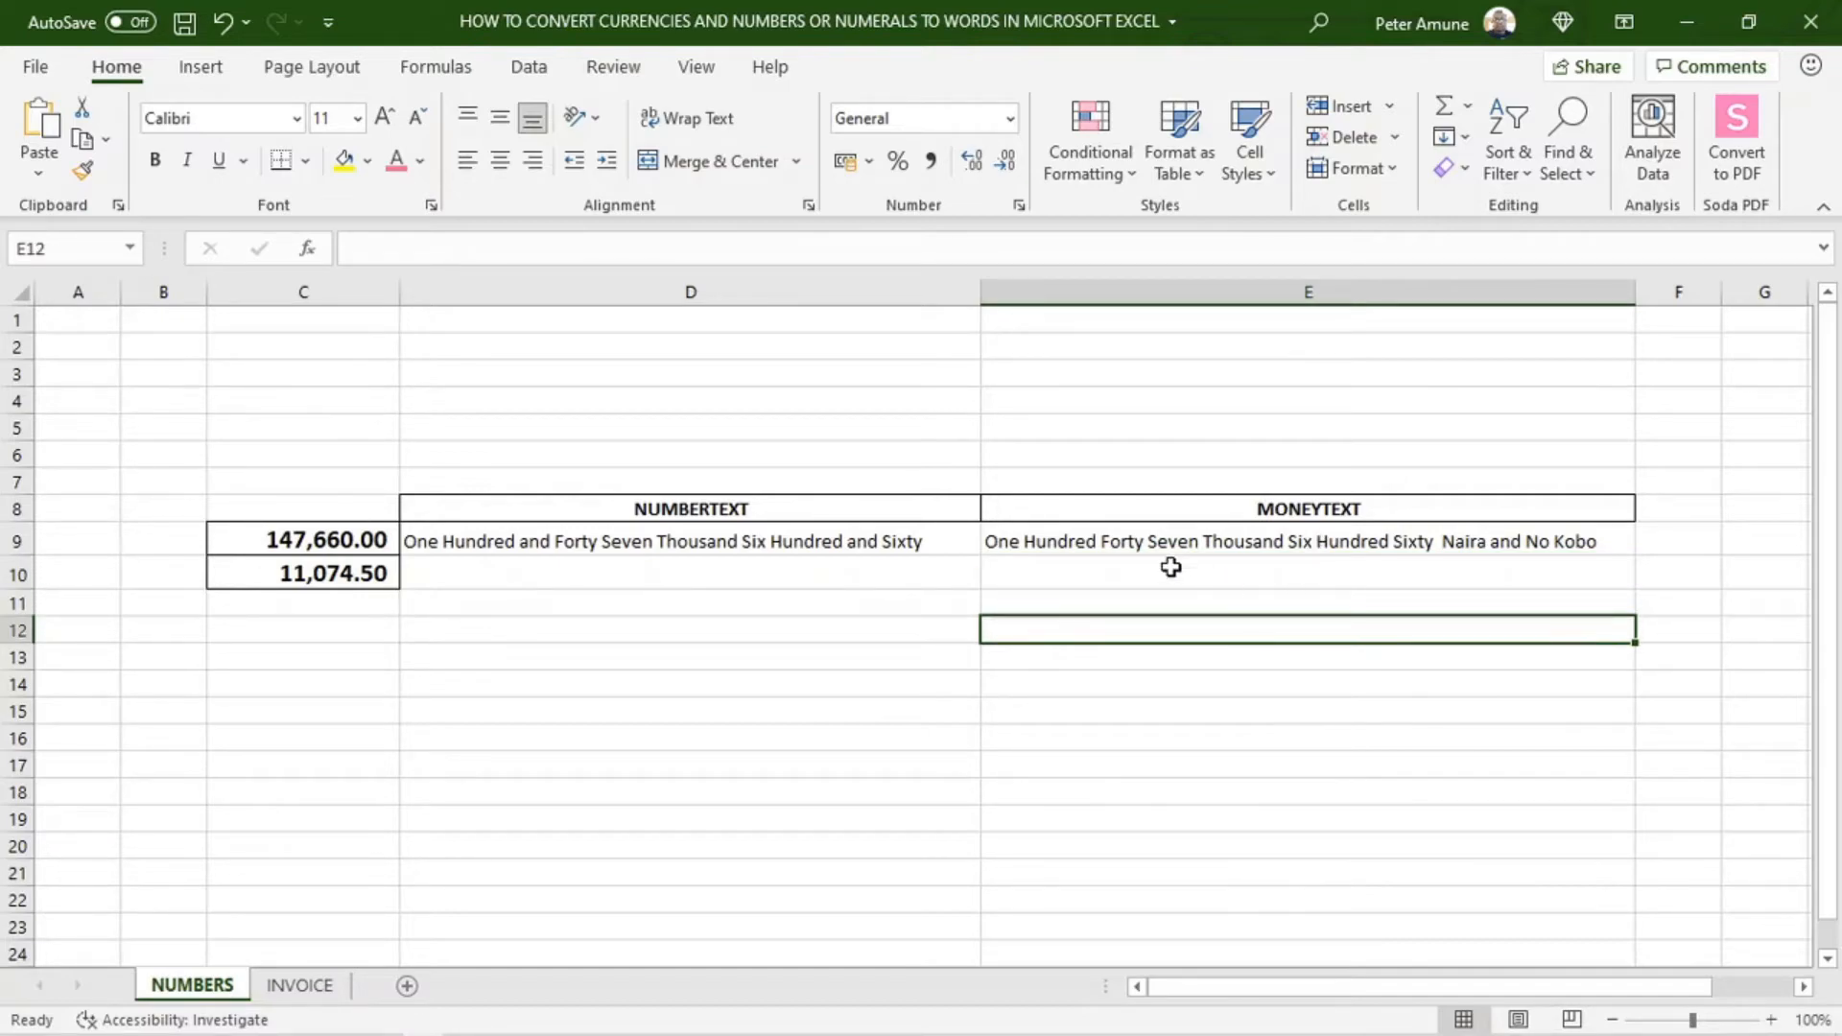
left_click(1108, 574)
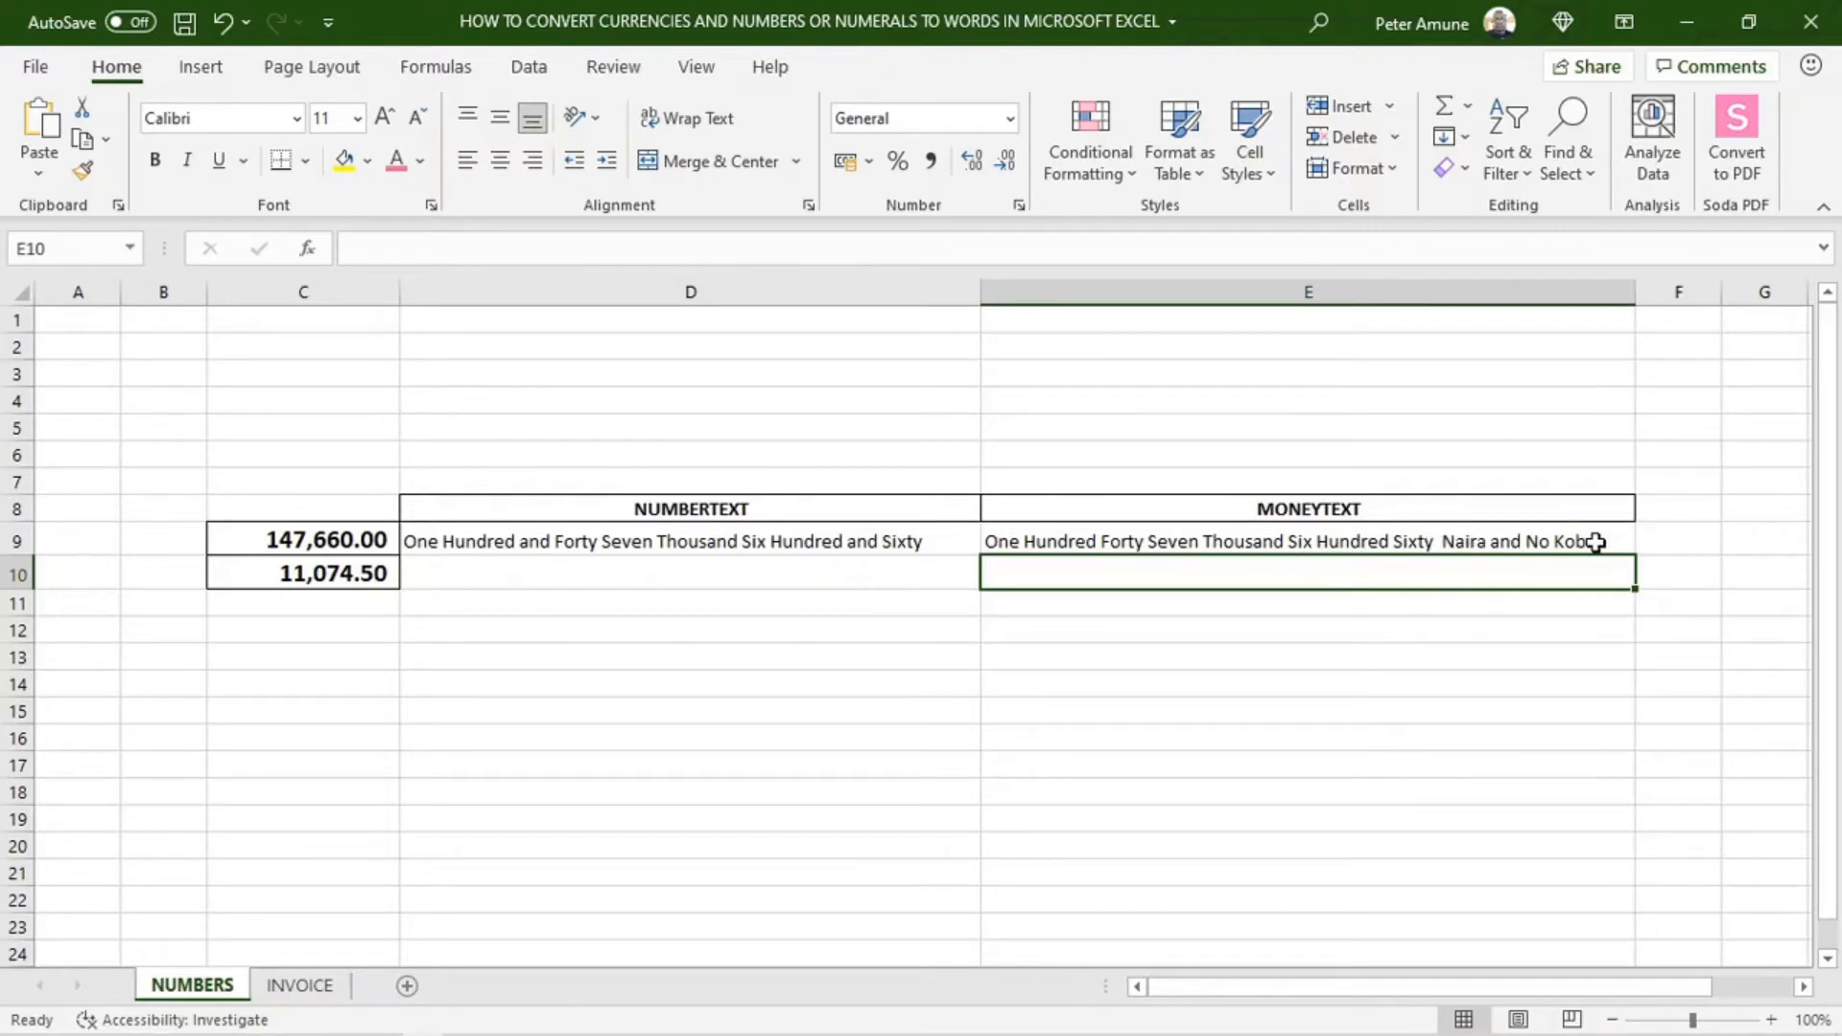
Enter the formula =NumberText(C10) in cell D10 of the NUMBERS sheet
left_click(530, 541)
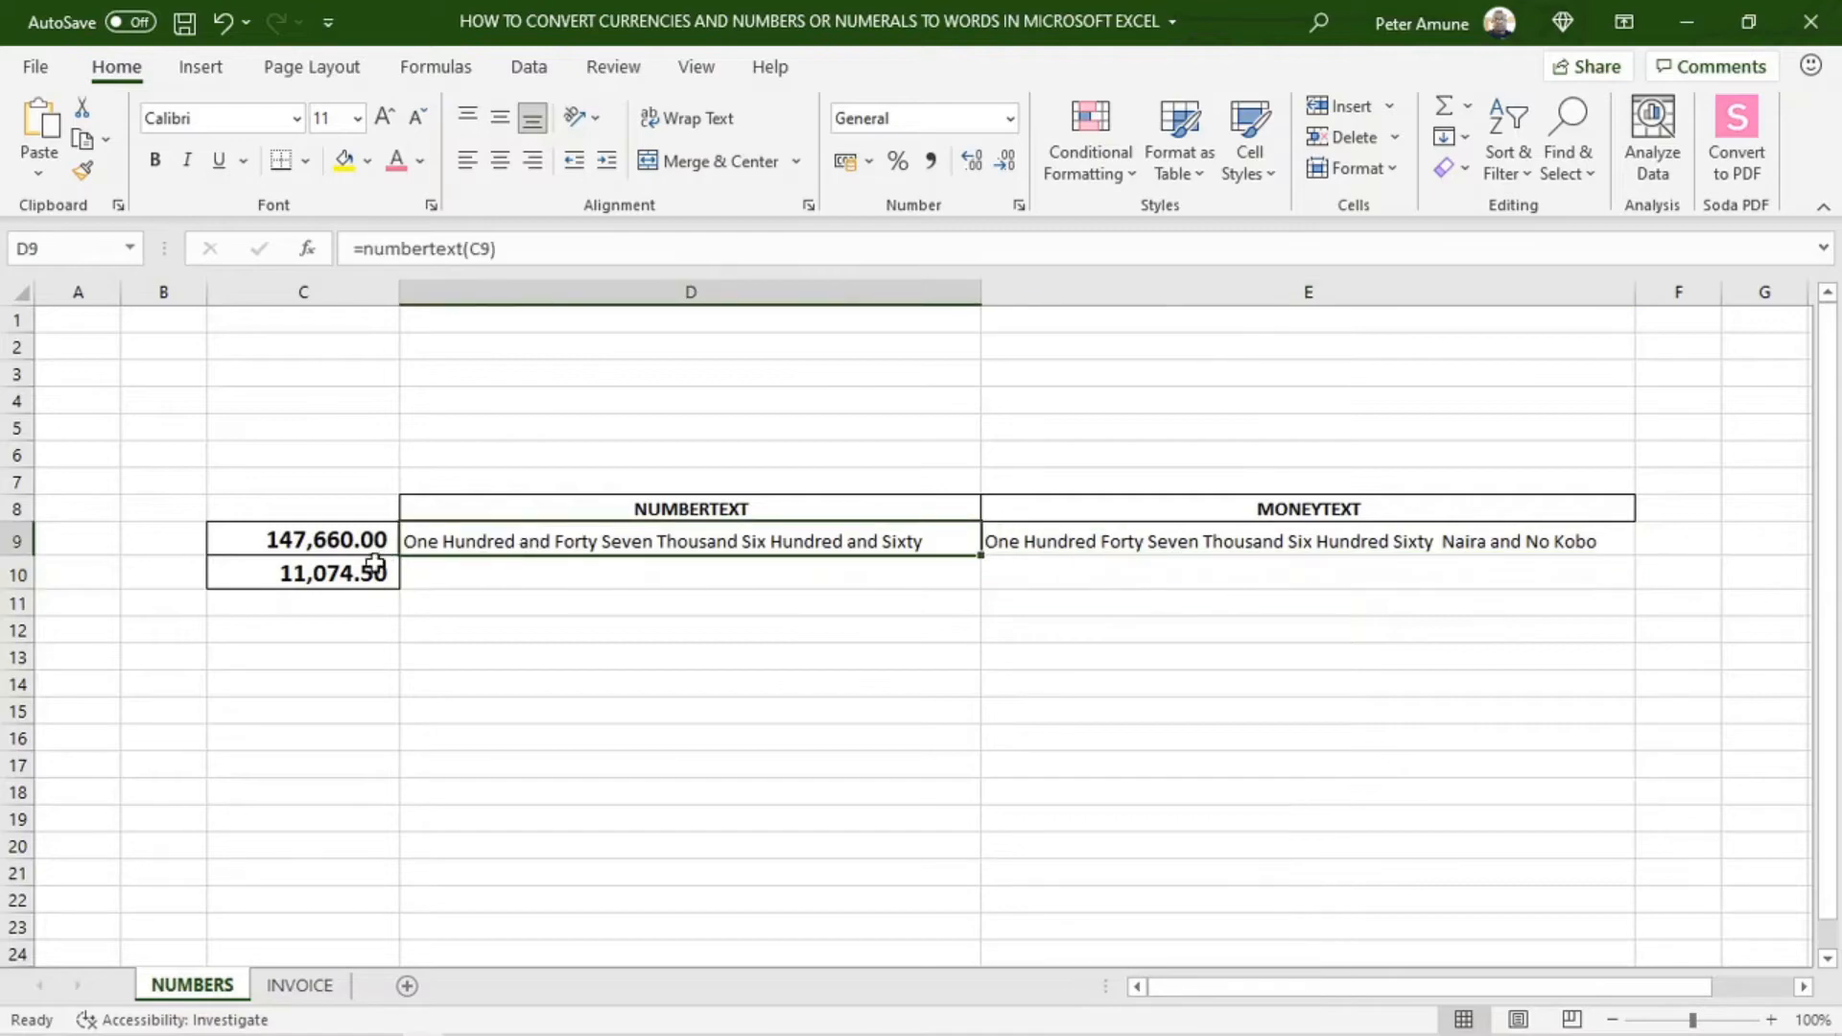
left_click(286, 580)
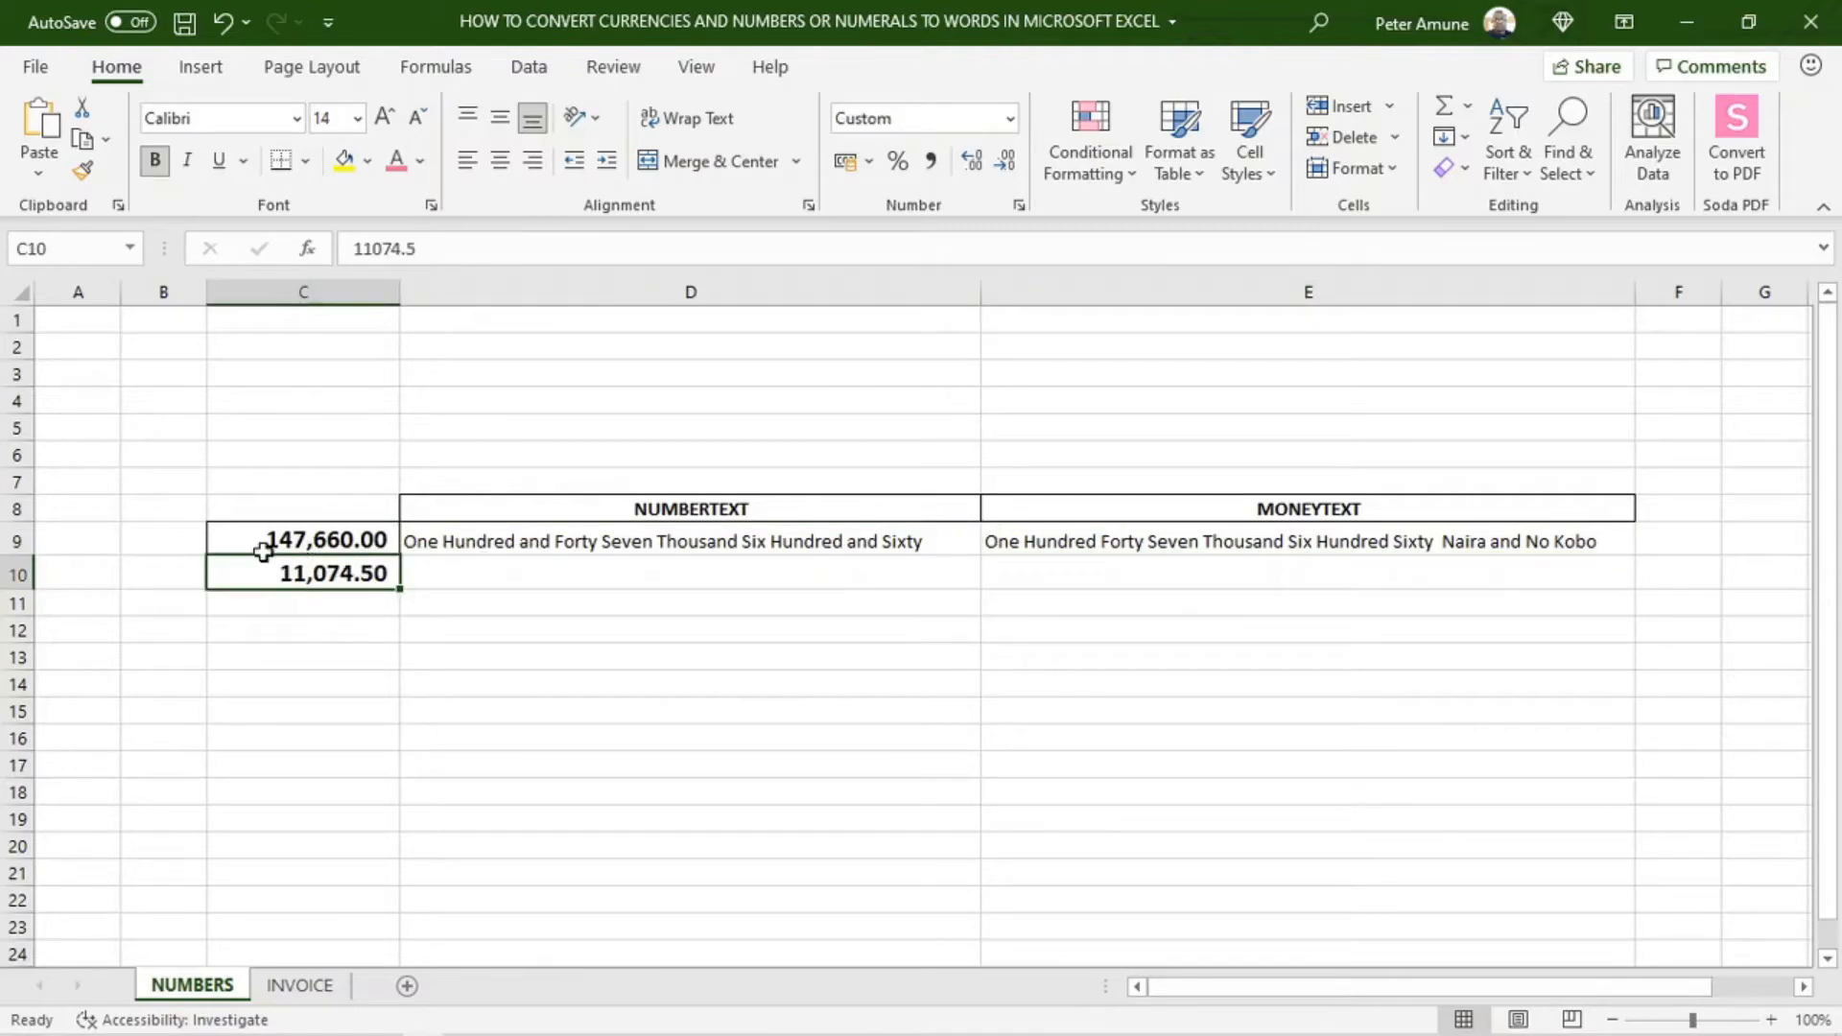
left_click(769, 543)
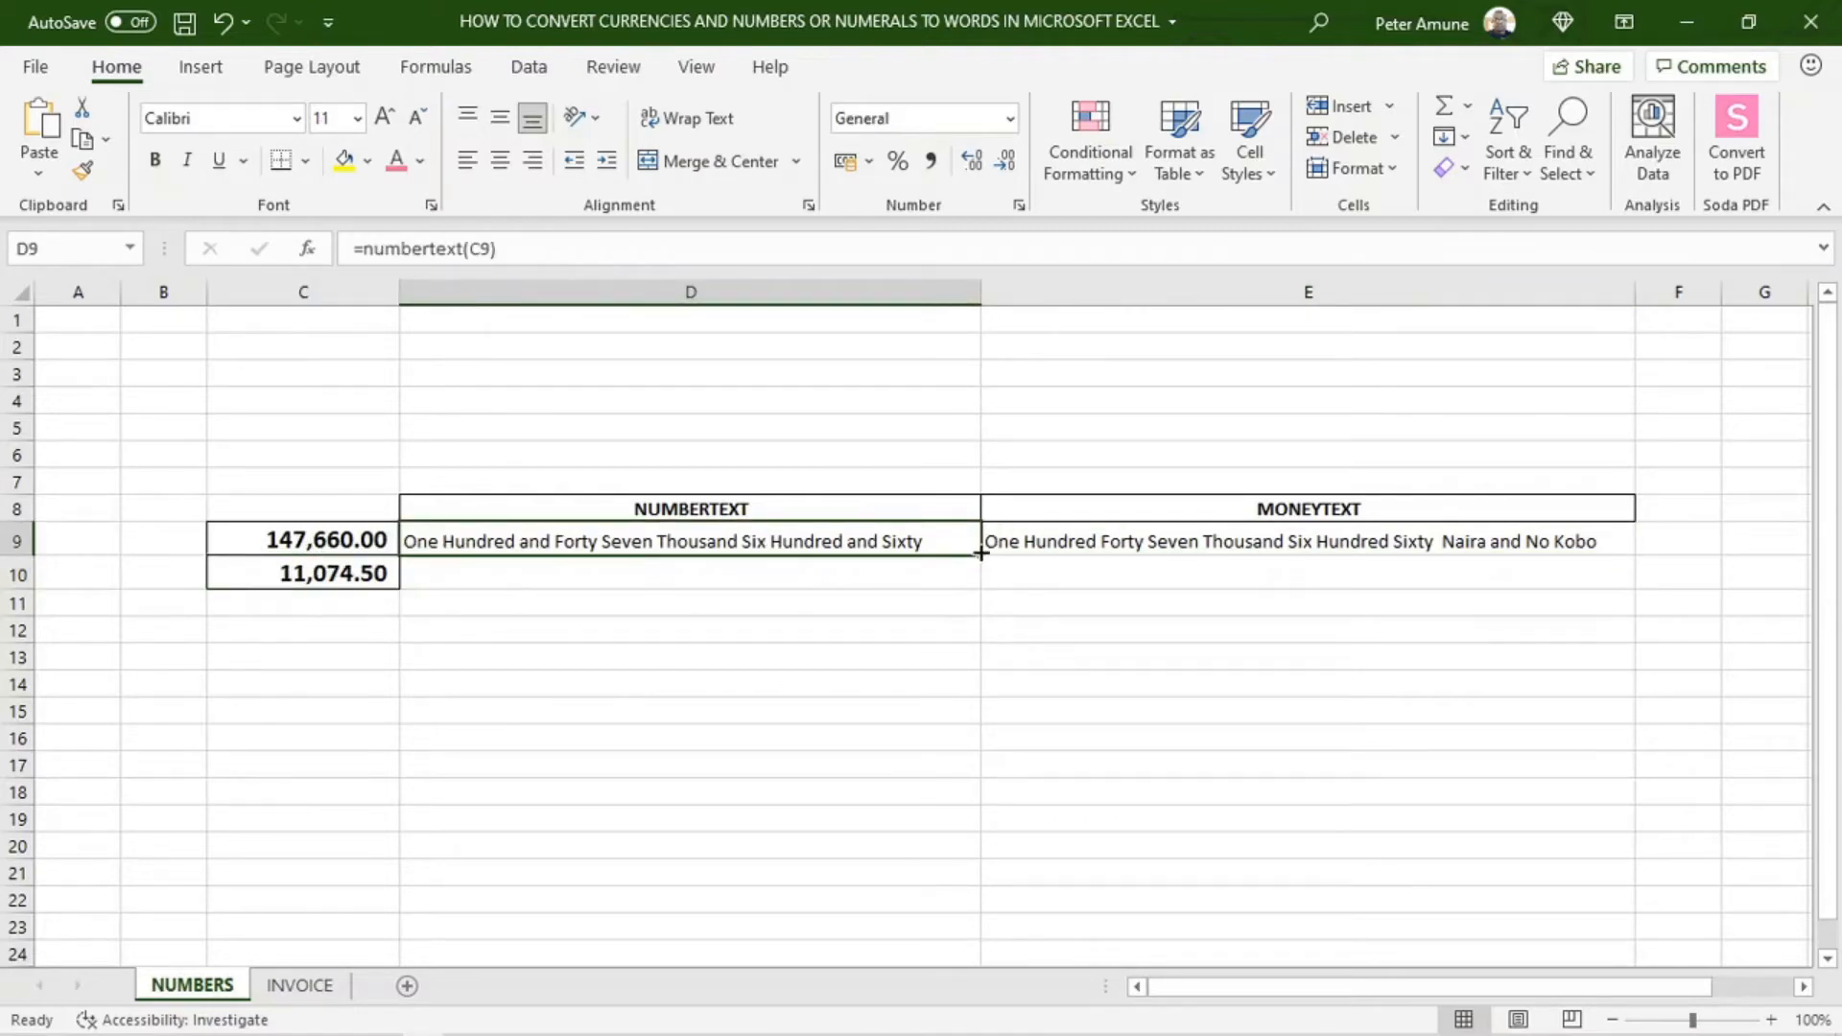
left_click(823, 575)
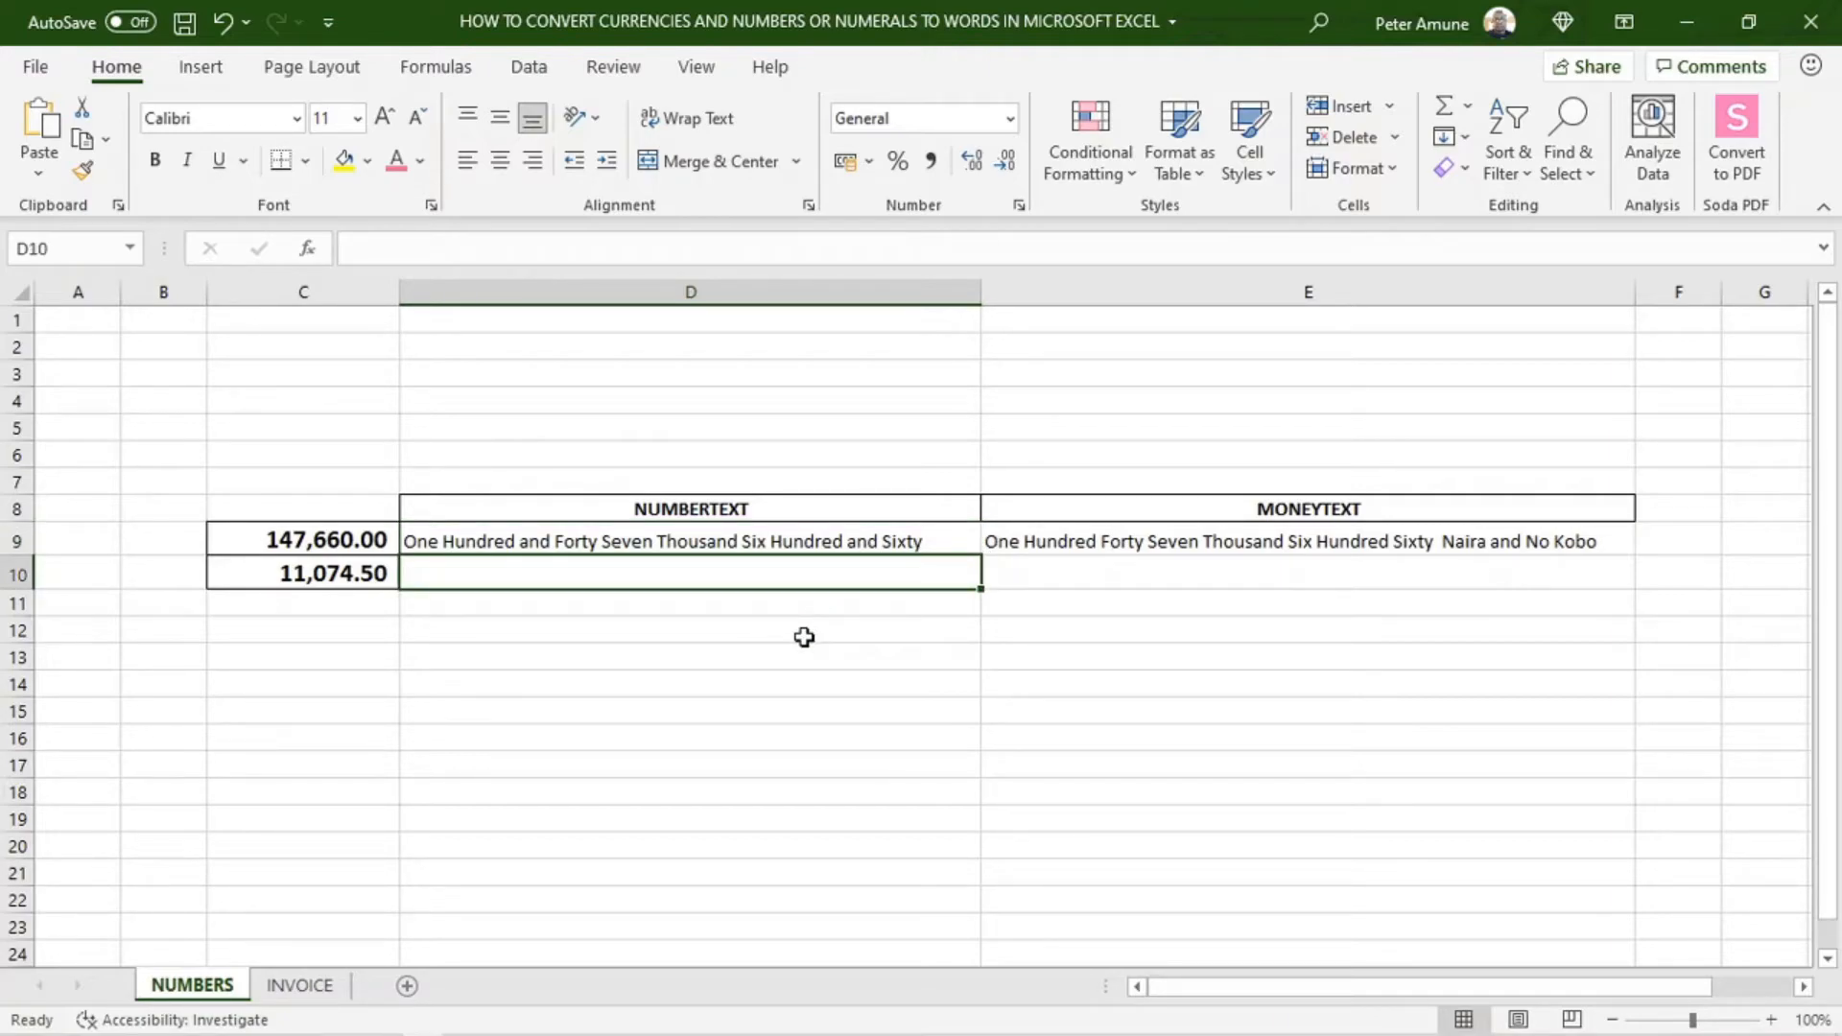
type("nu")
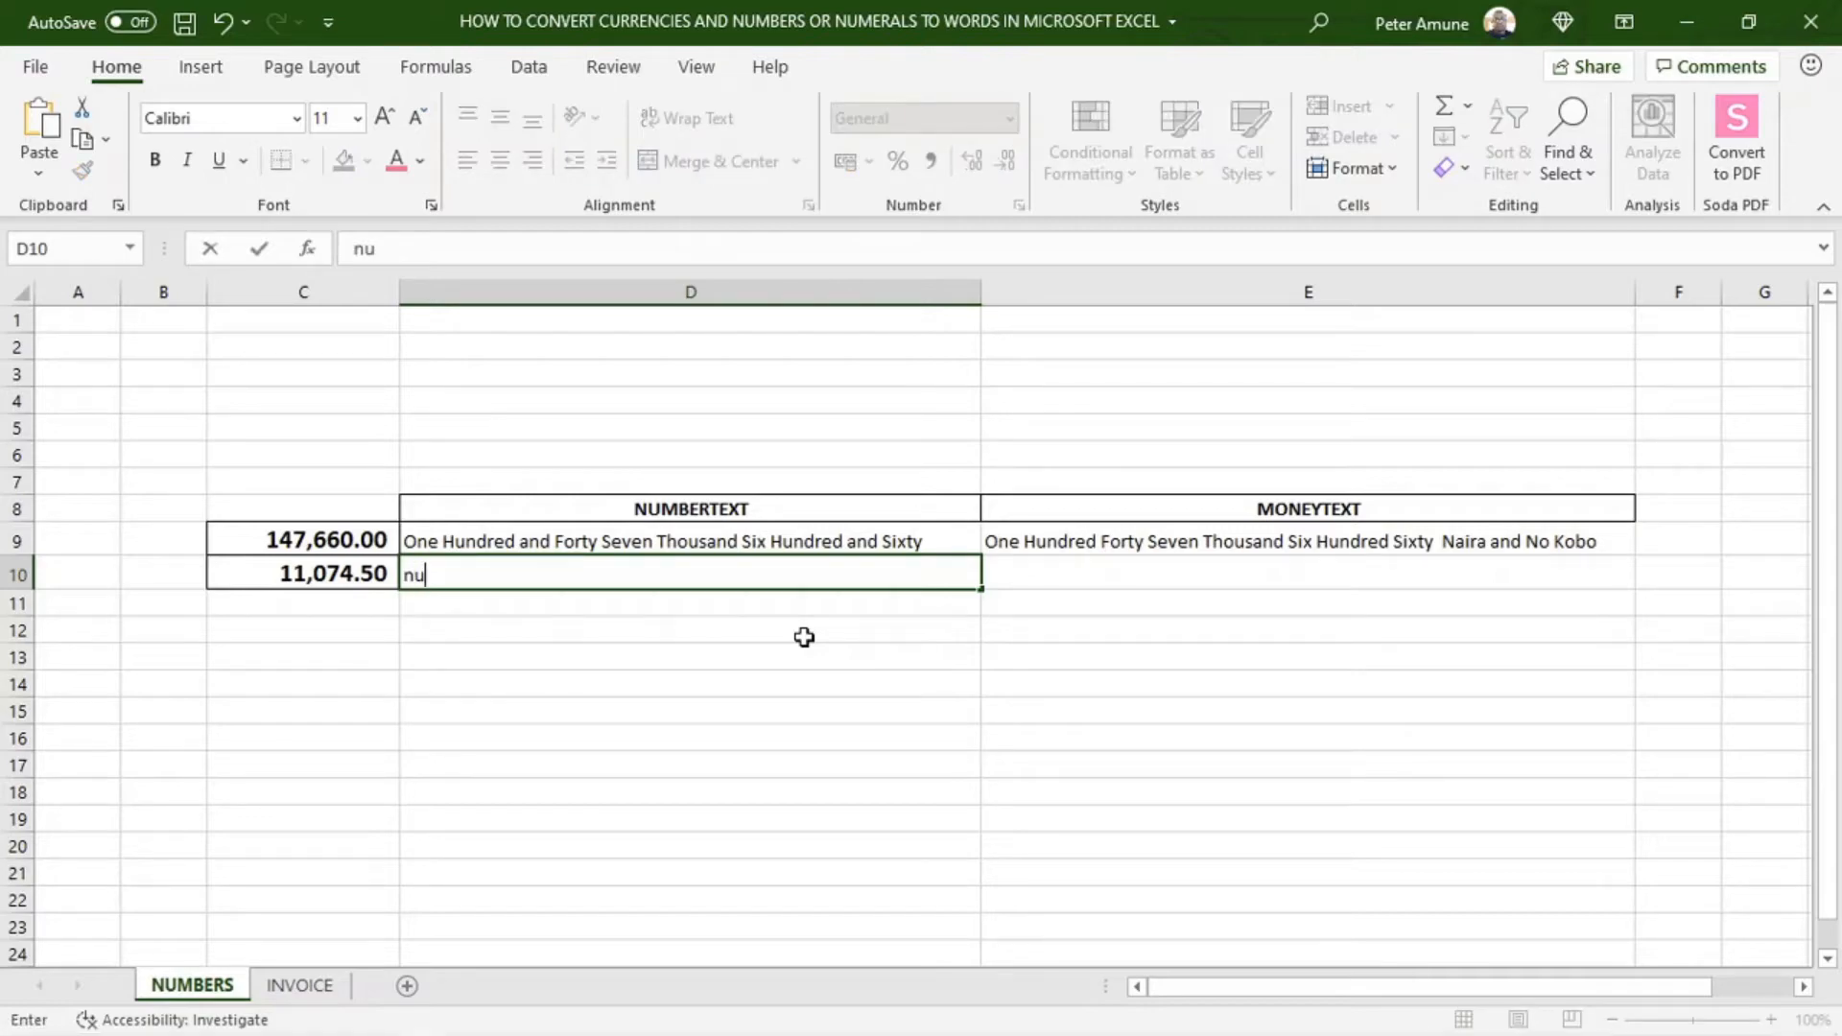
key("BackSpace")
key("BackSpace")
type("=")
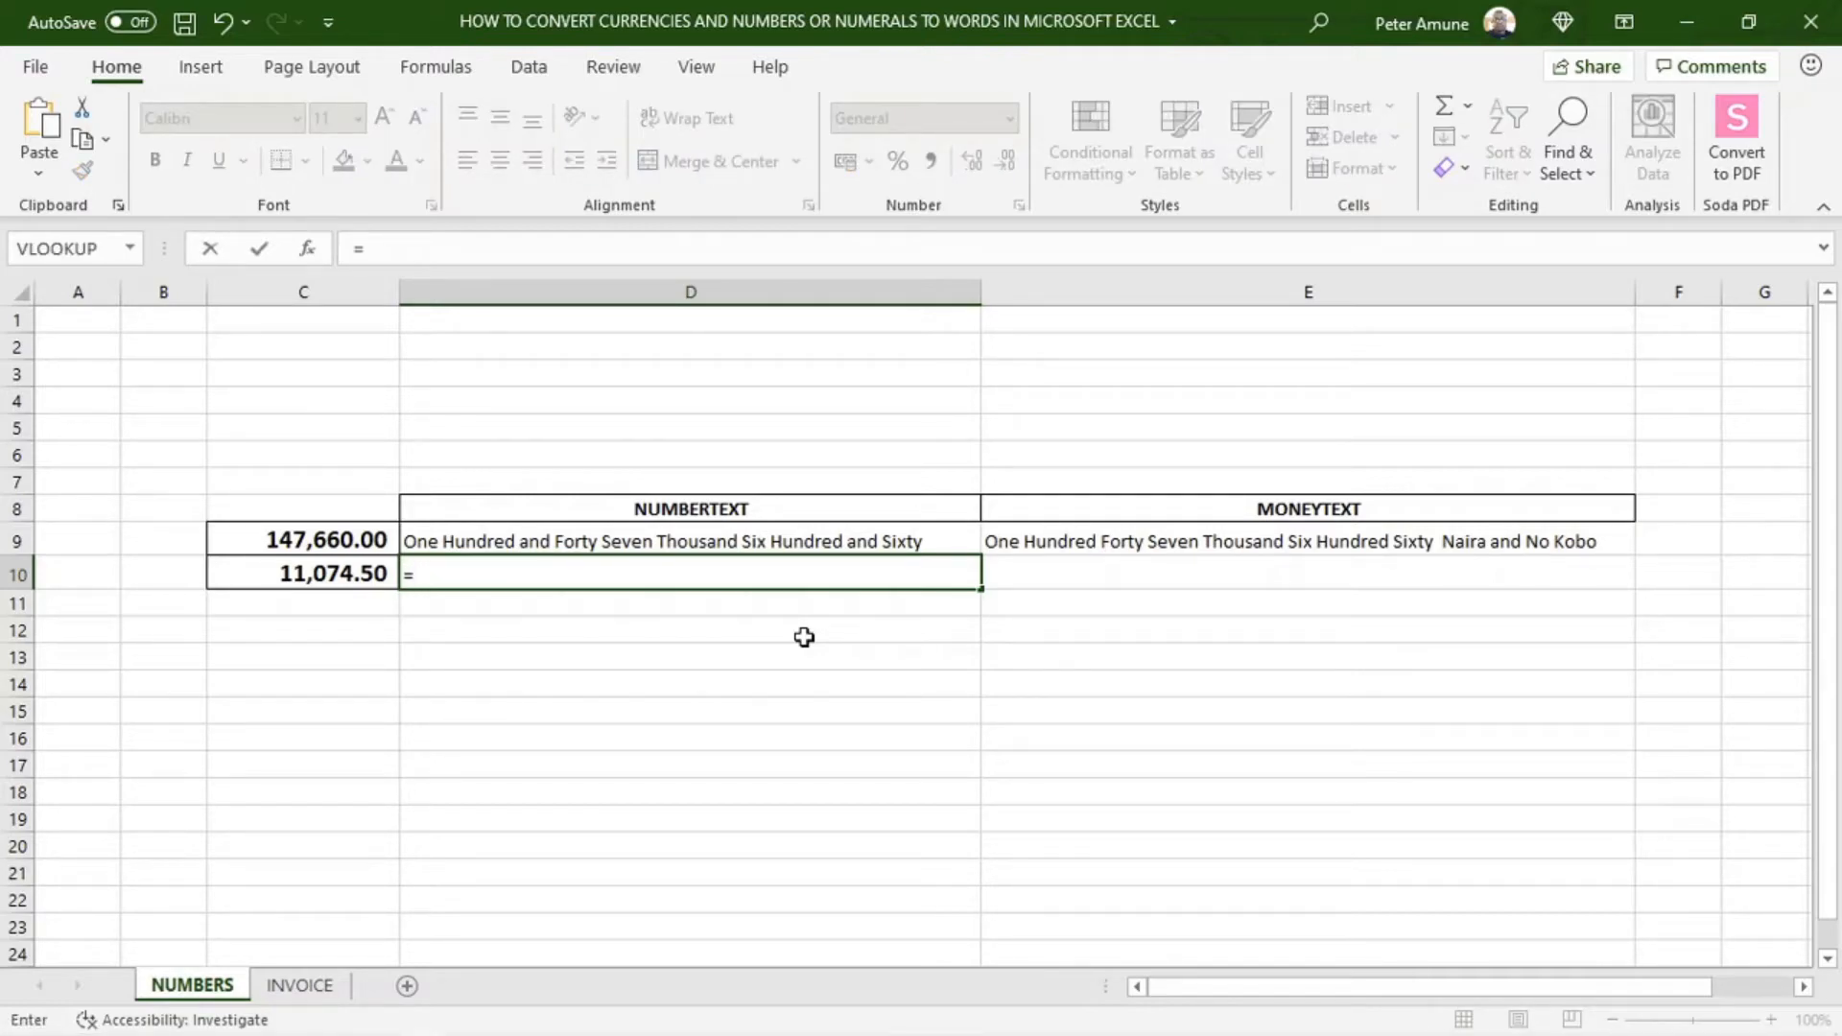
type("nu")
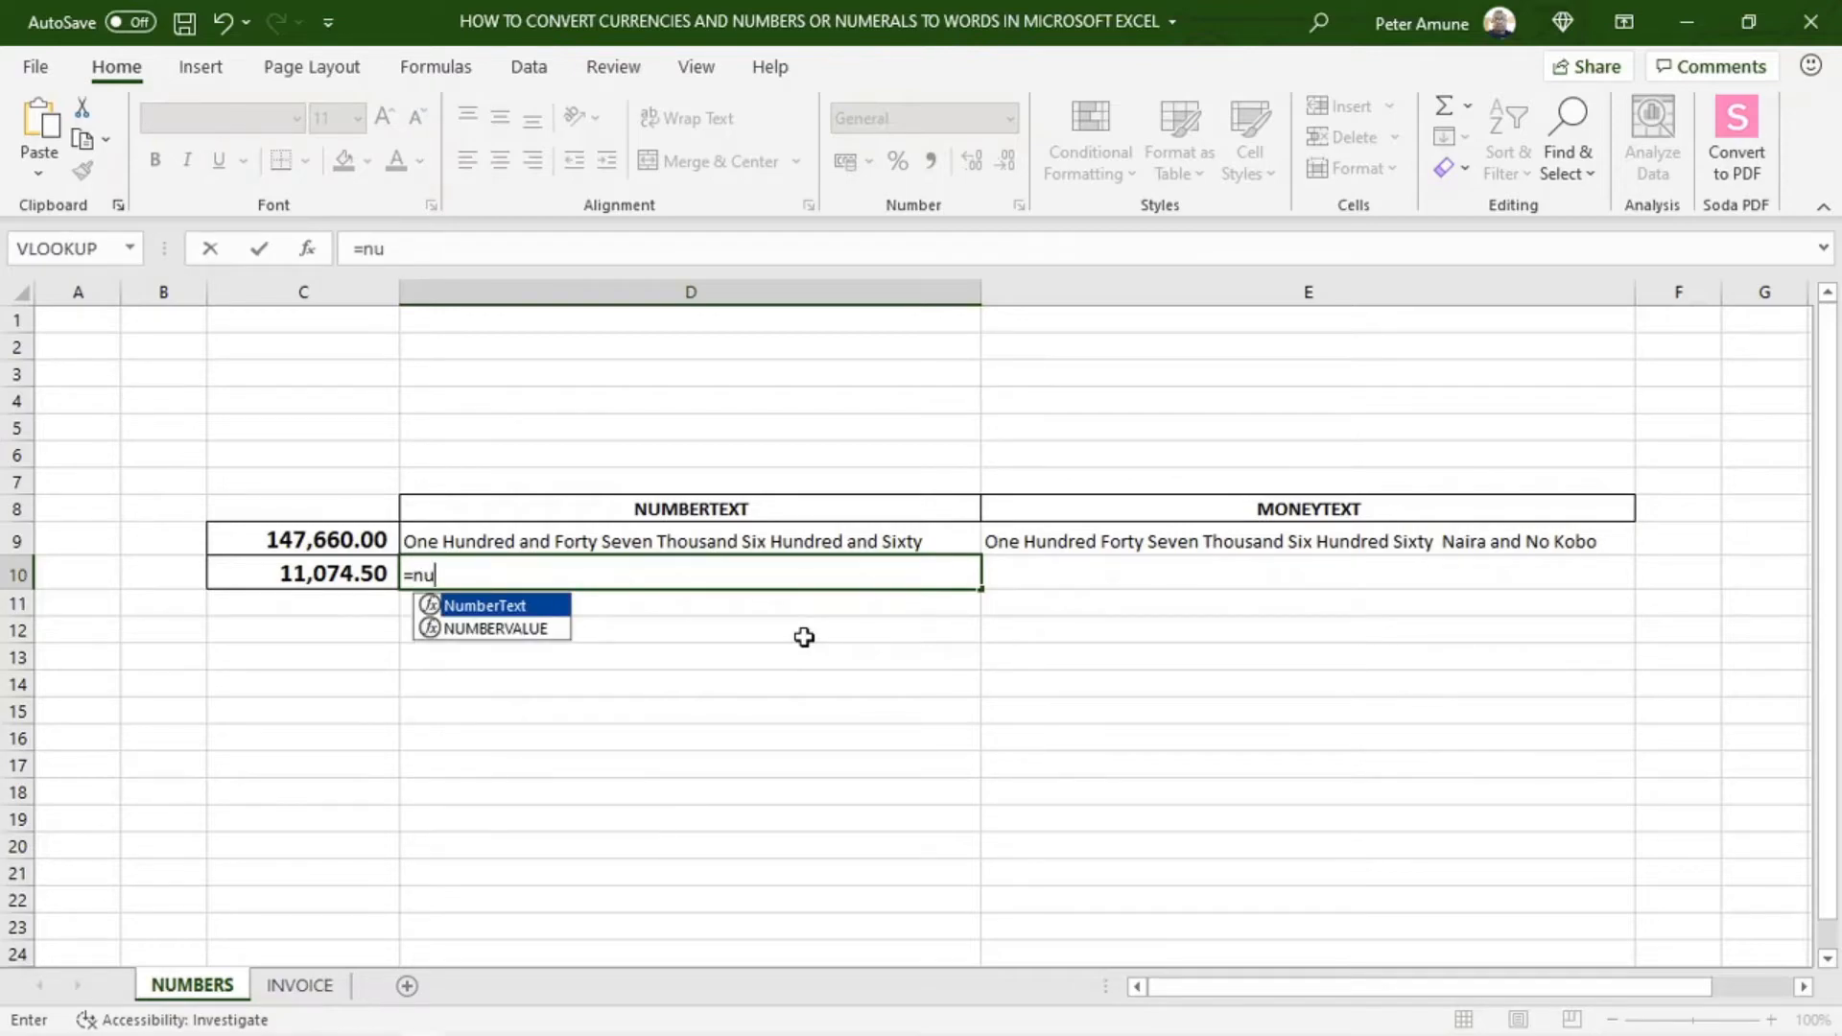
double_click(495, 604)
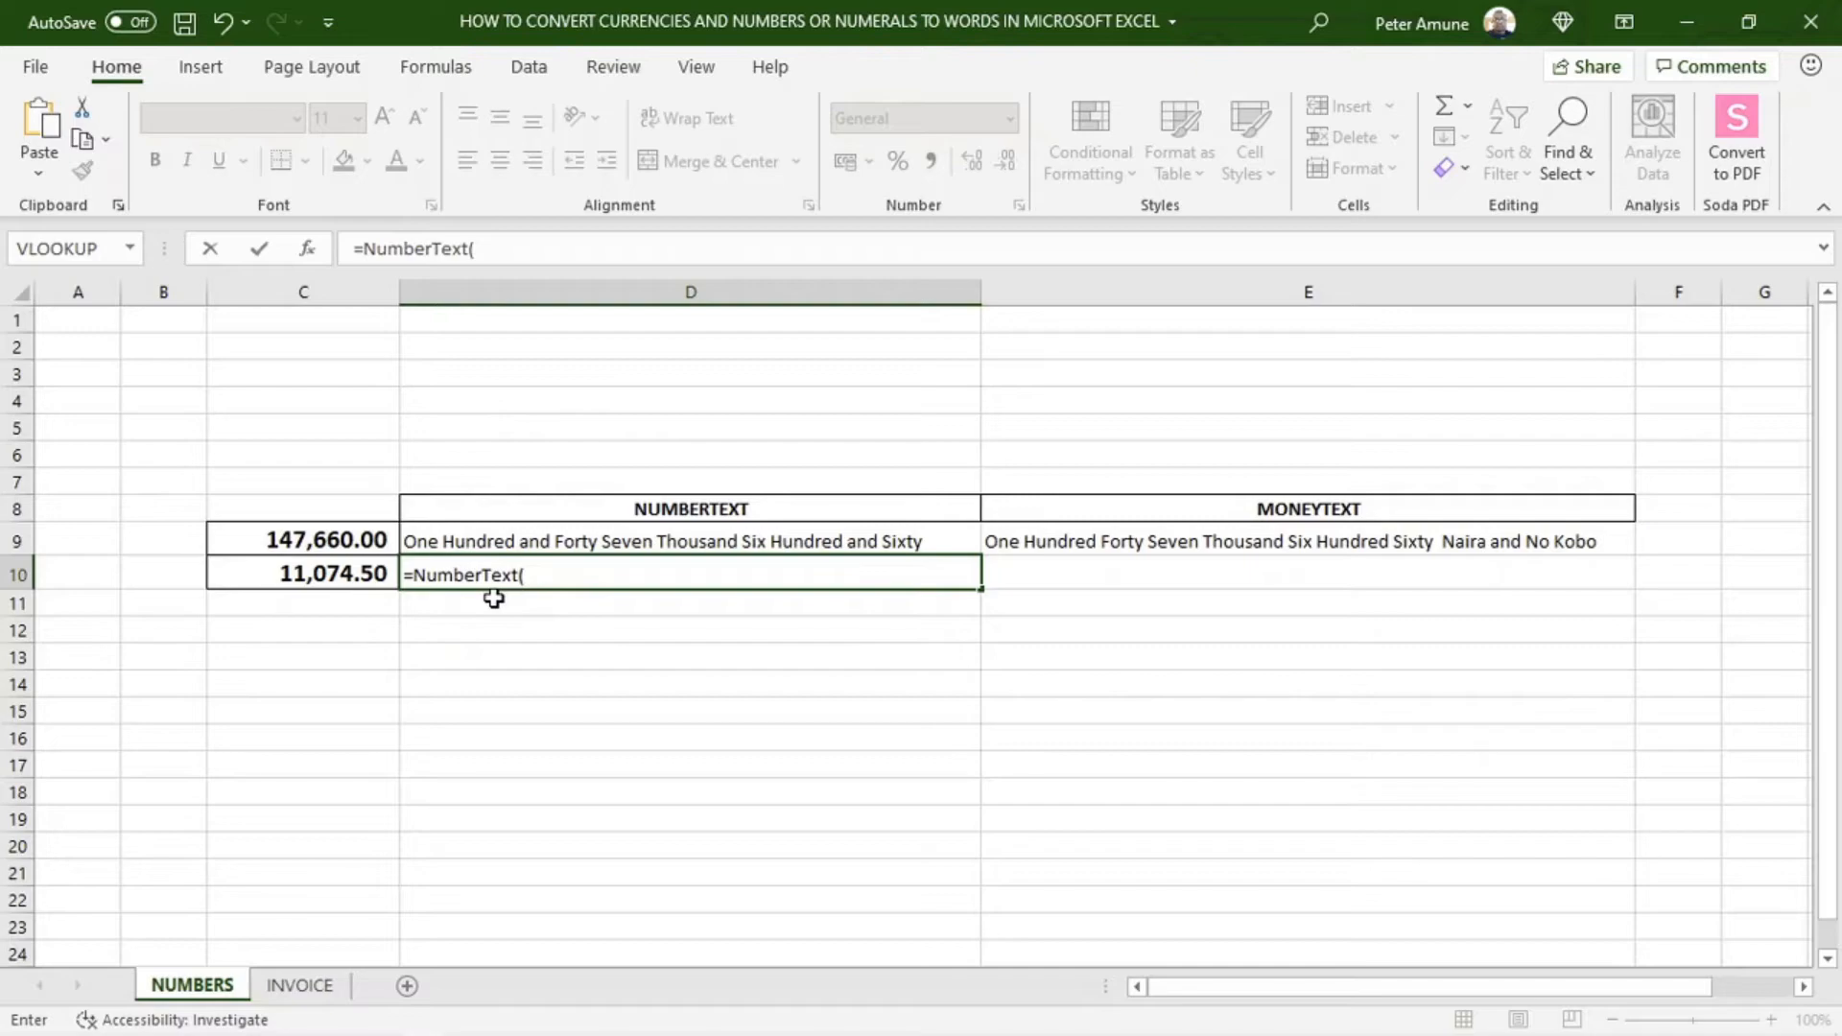
left_click(292, 576)
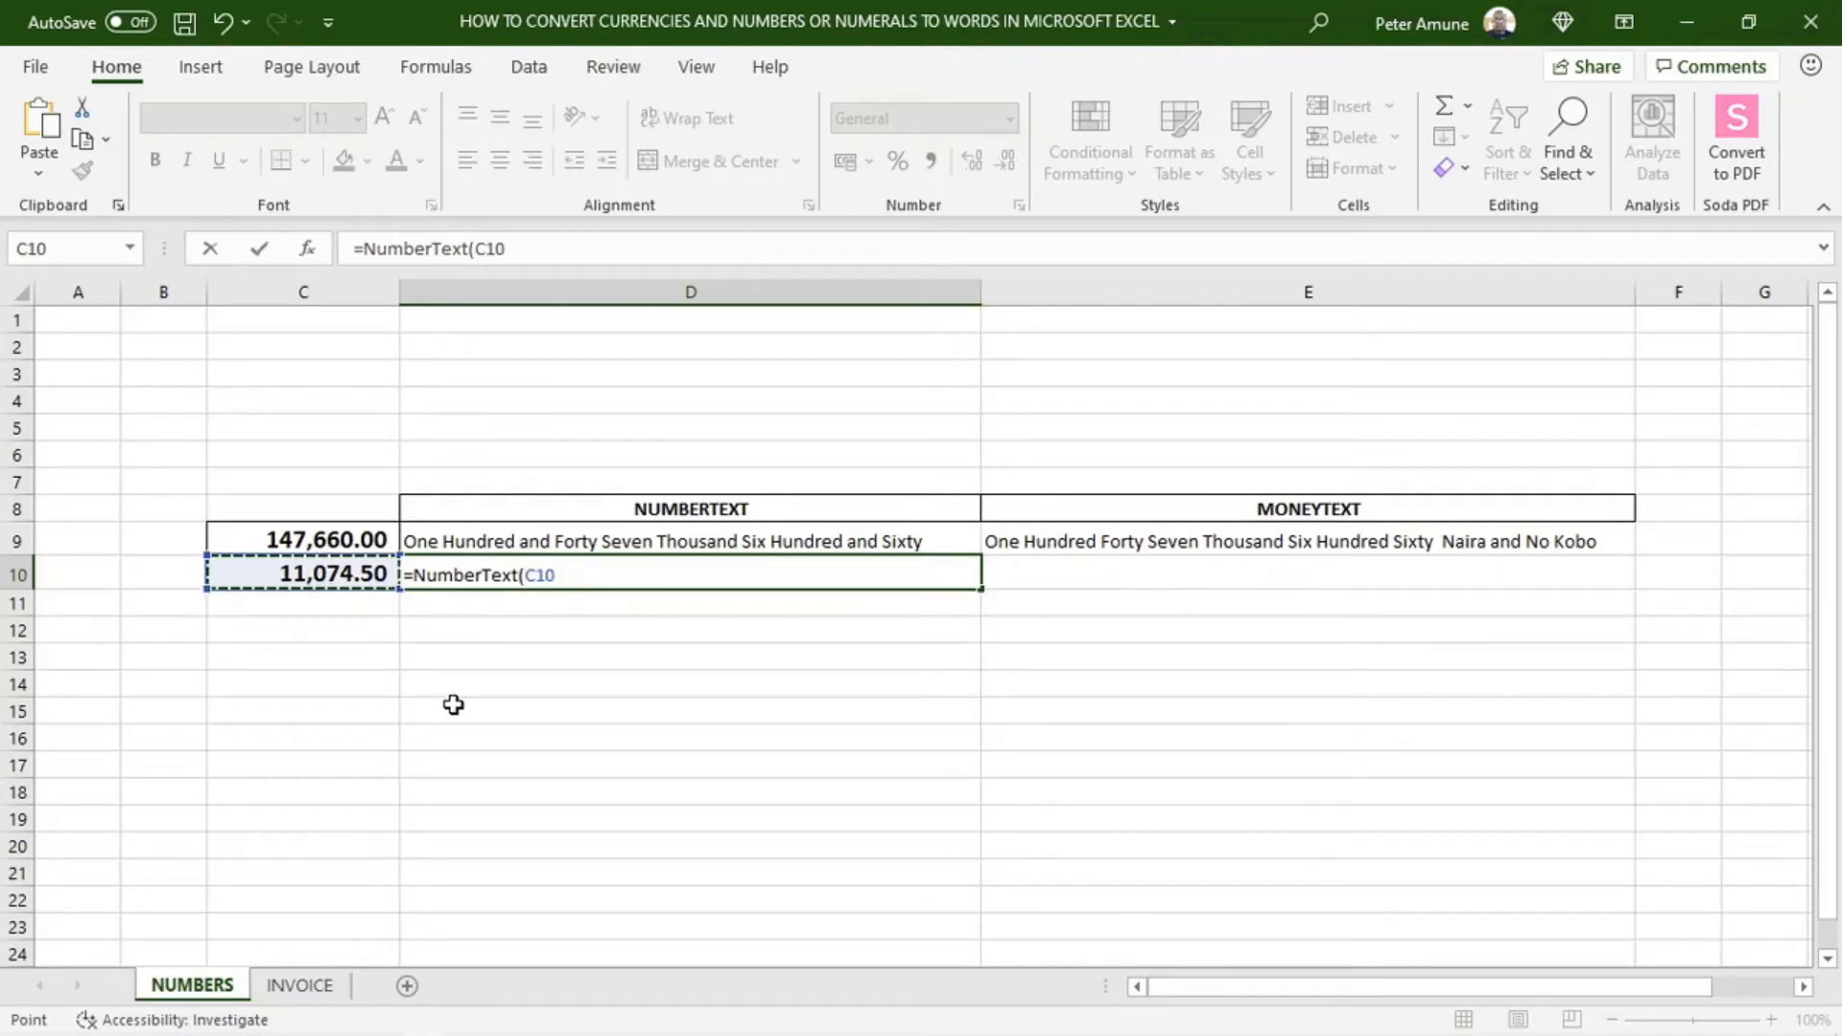
type(")")
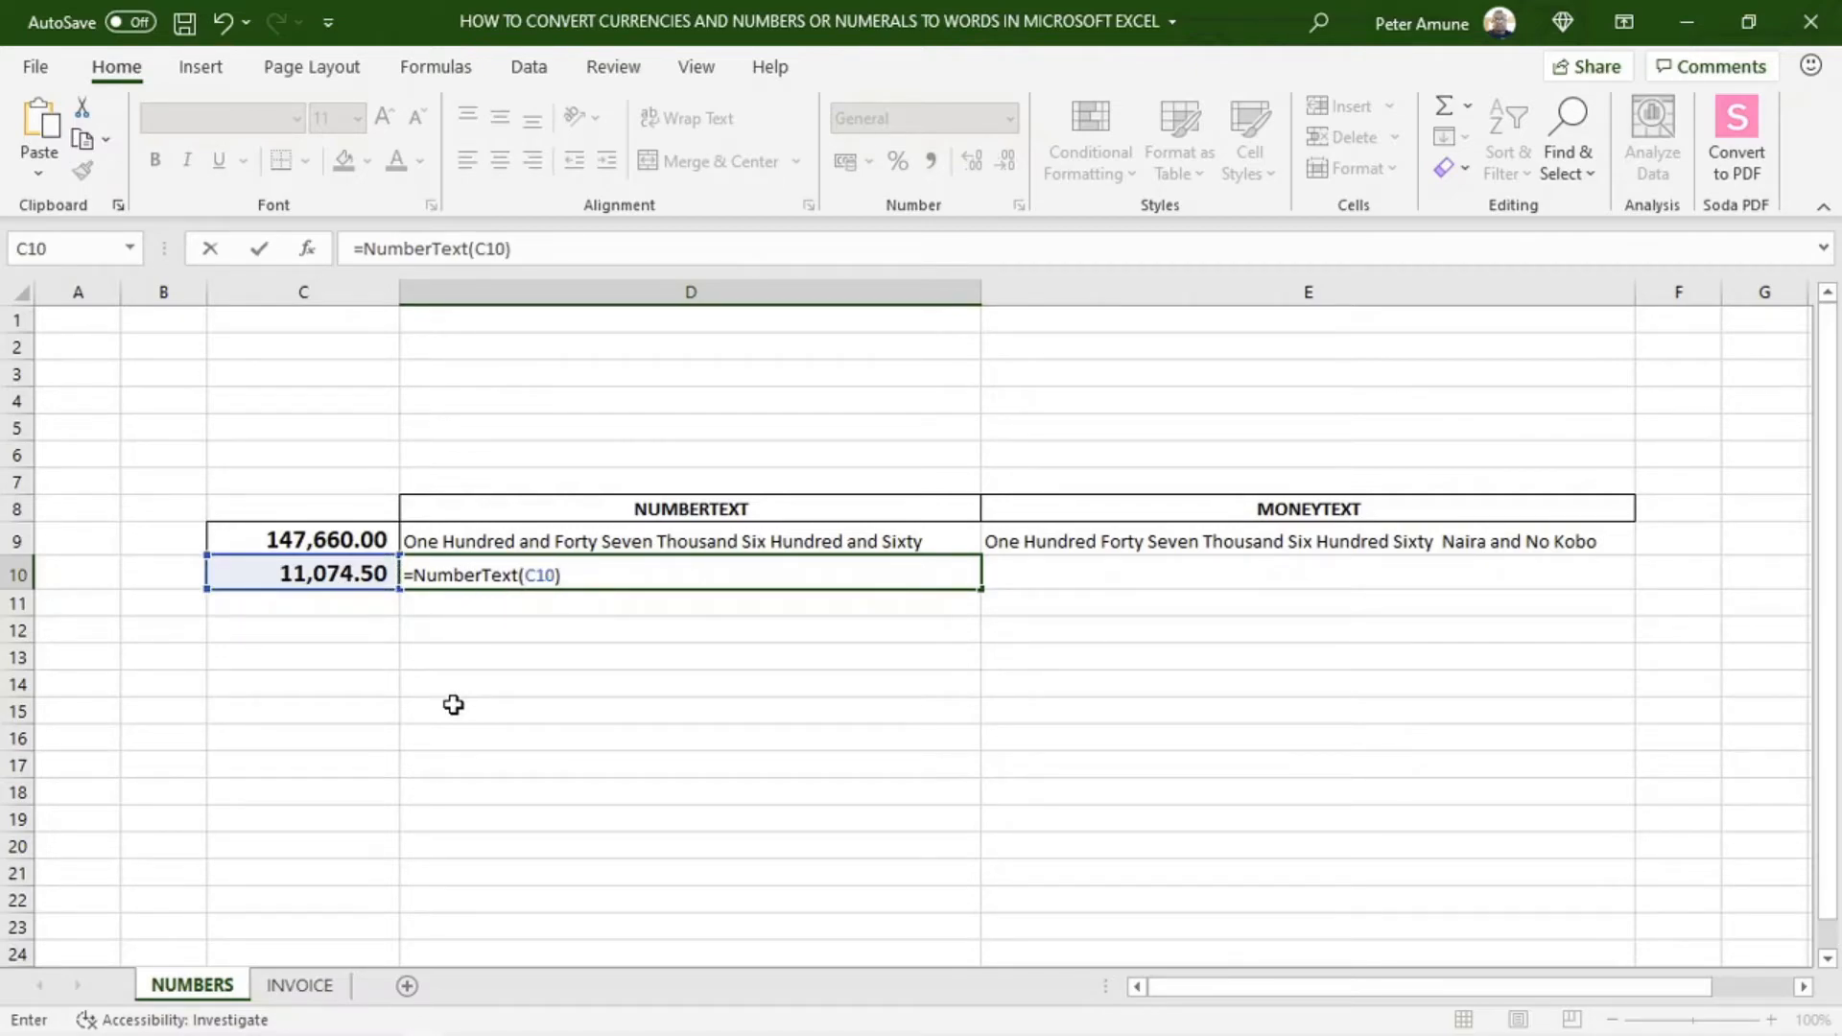
key("Return")
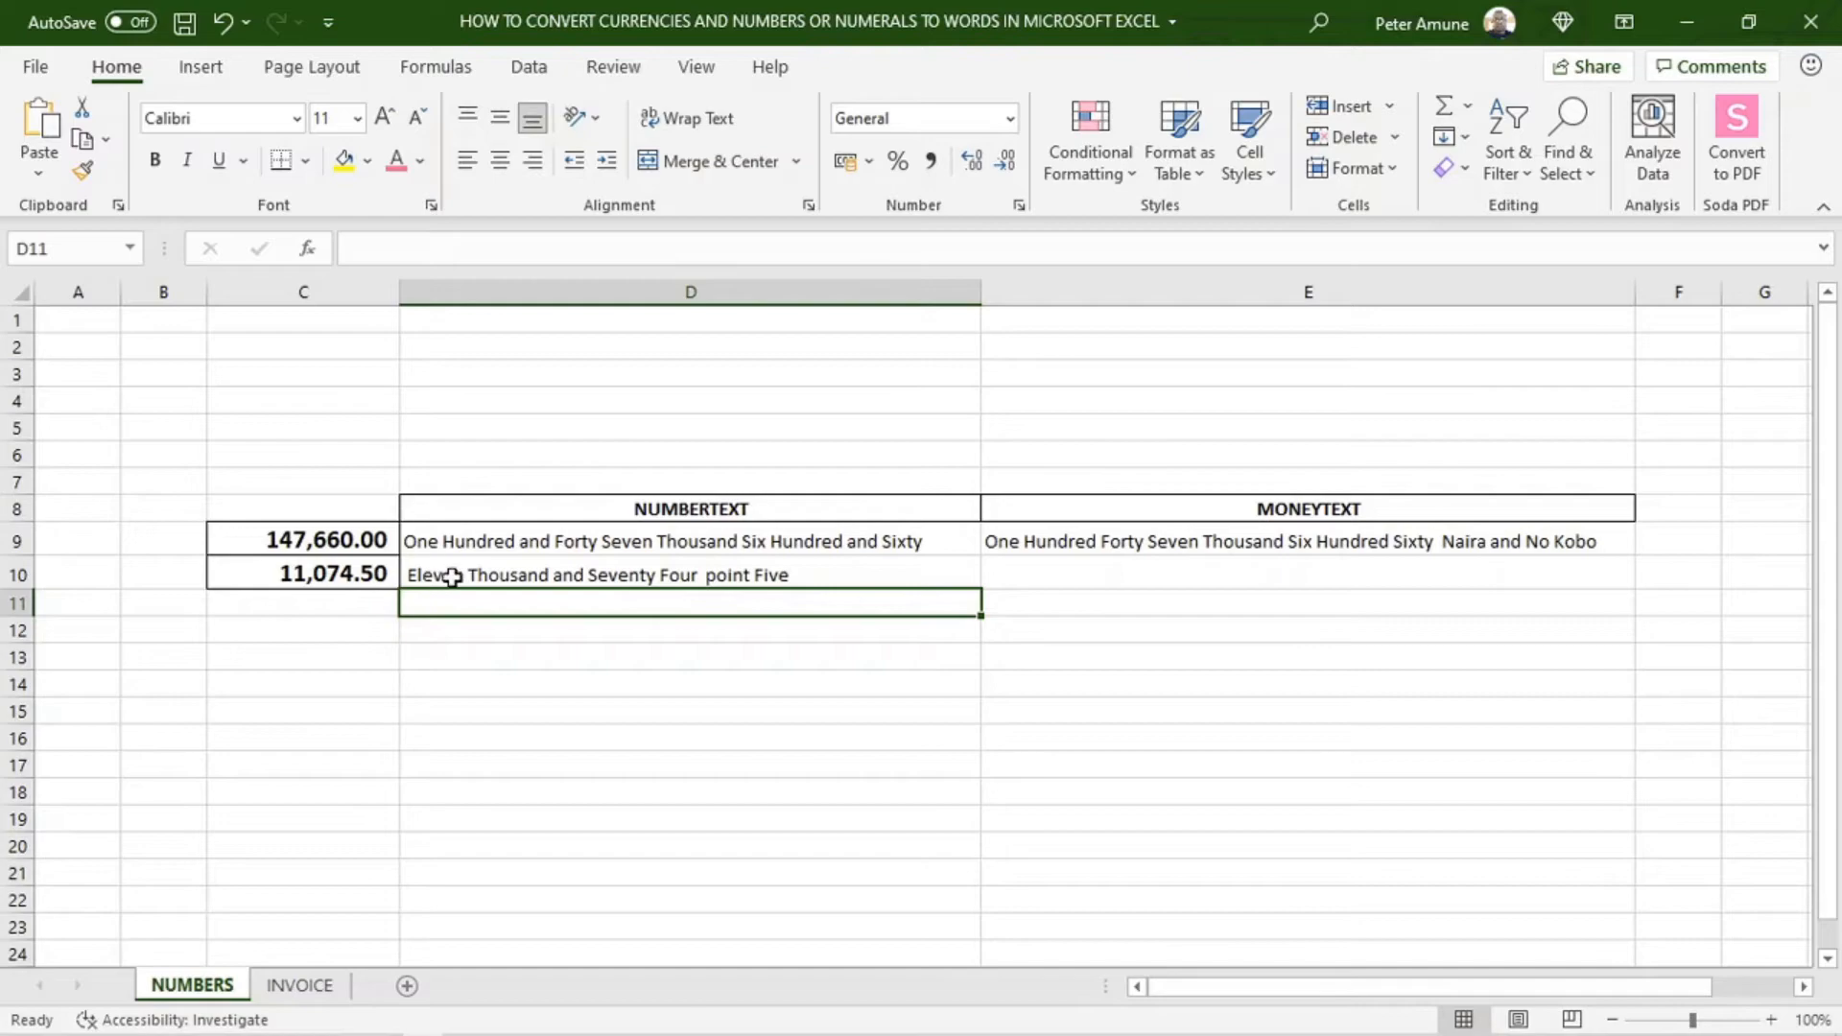
Fill the MoneyText formula from cell E9 down to E10
left_click(1381, 539)
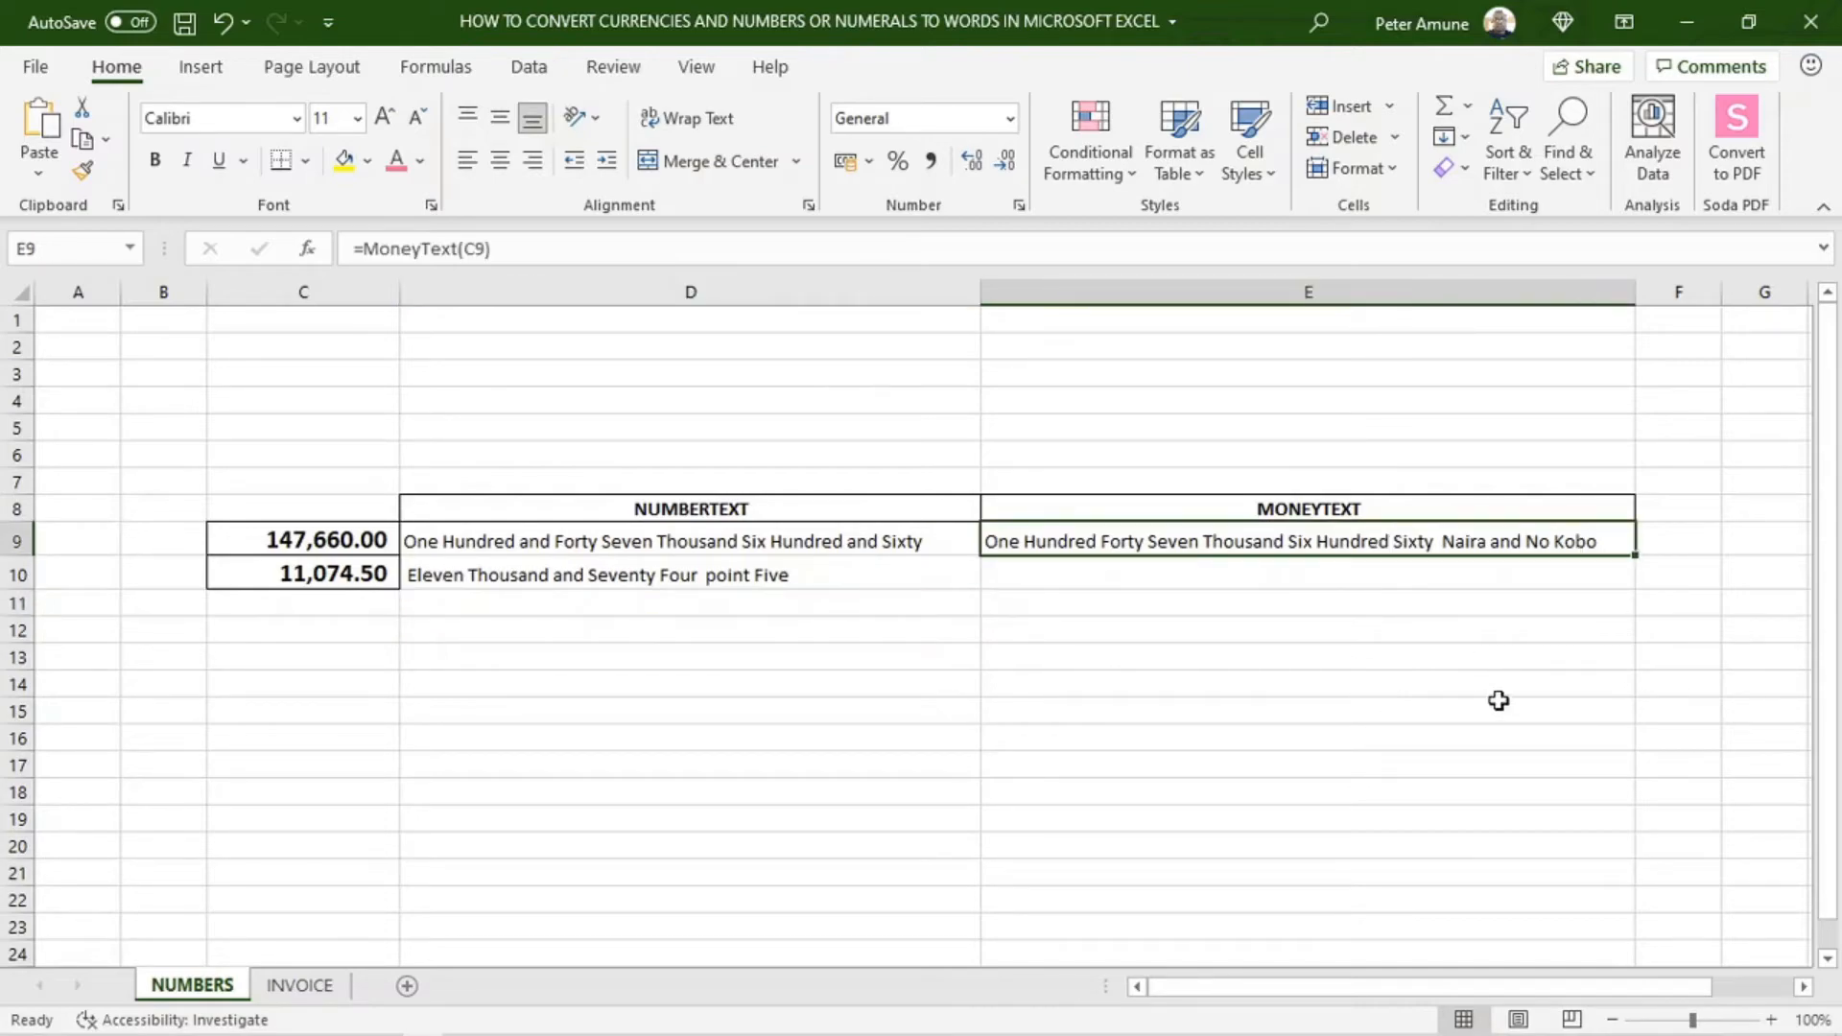
left_click_drag(1637, 557, 1637, 578)
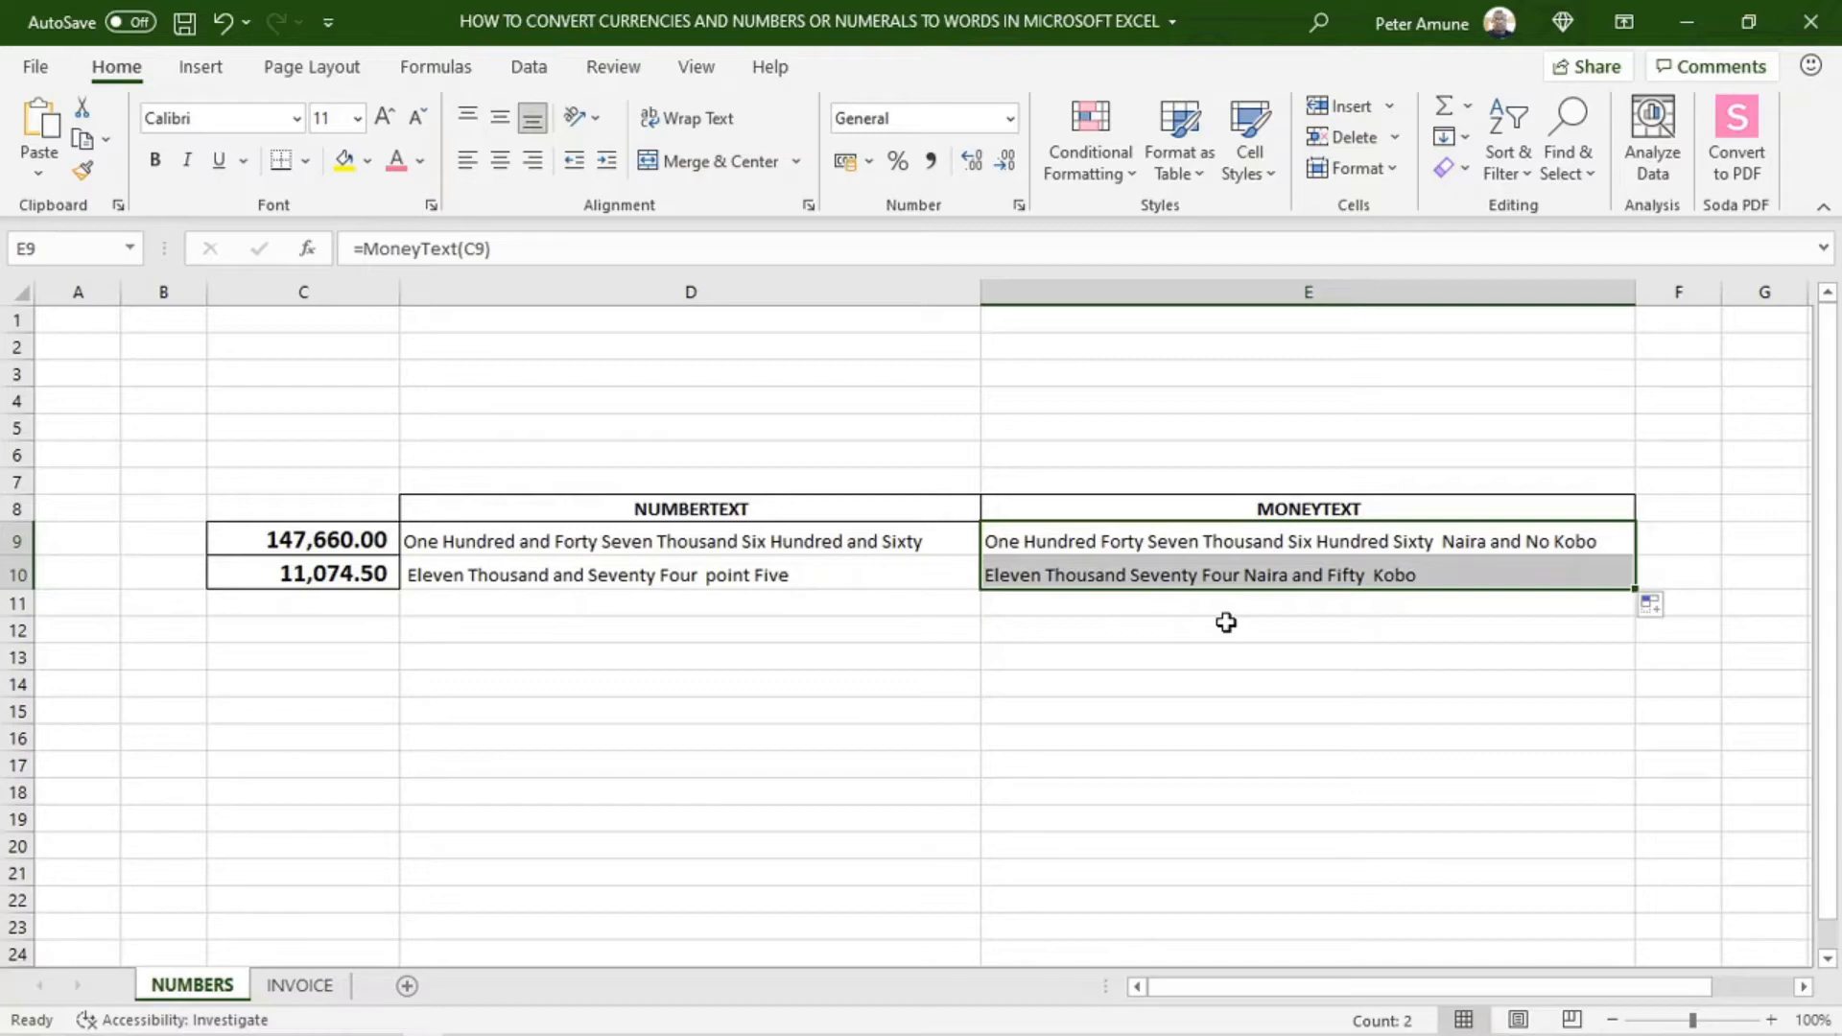
left_click(1491, 582)
left_click(740, 602)
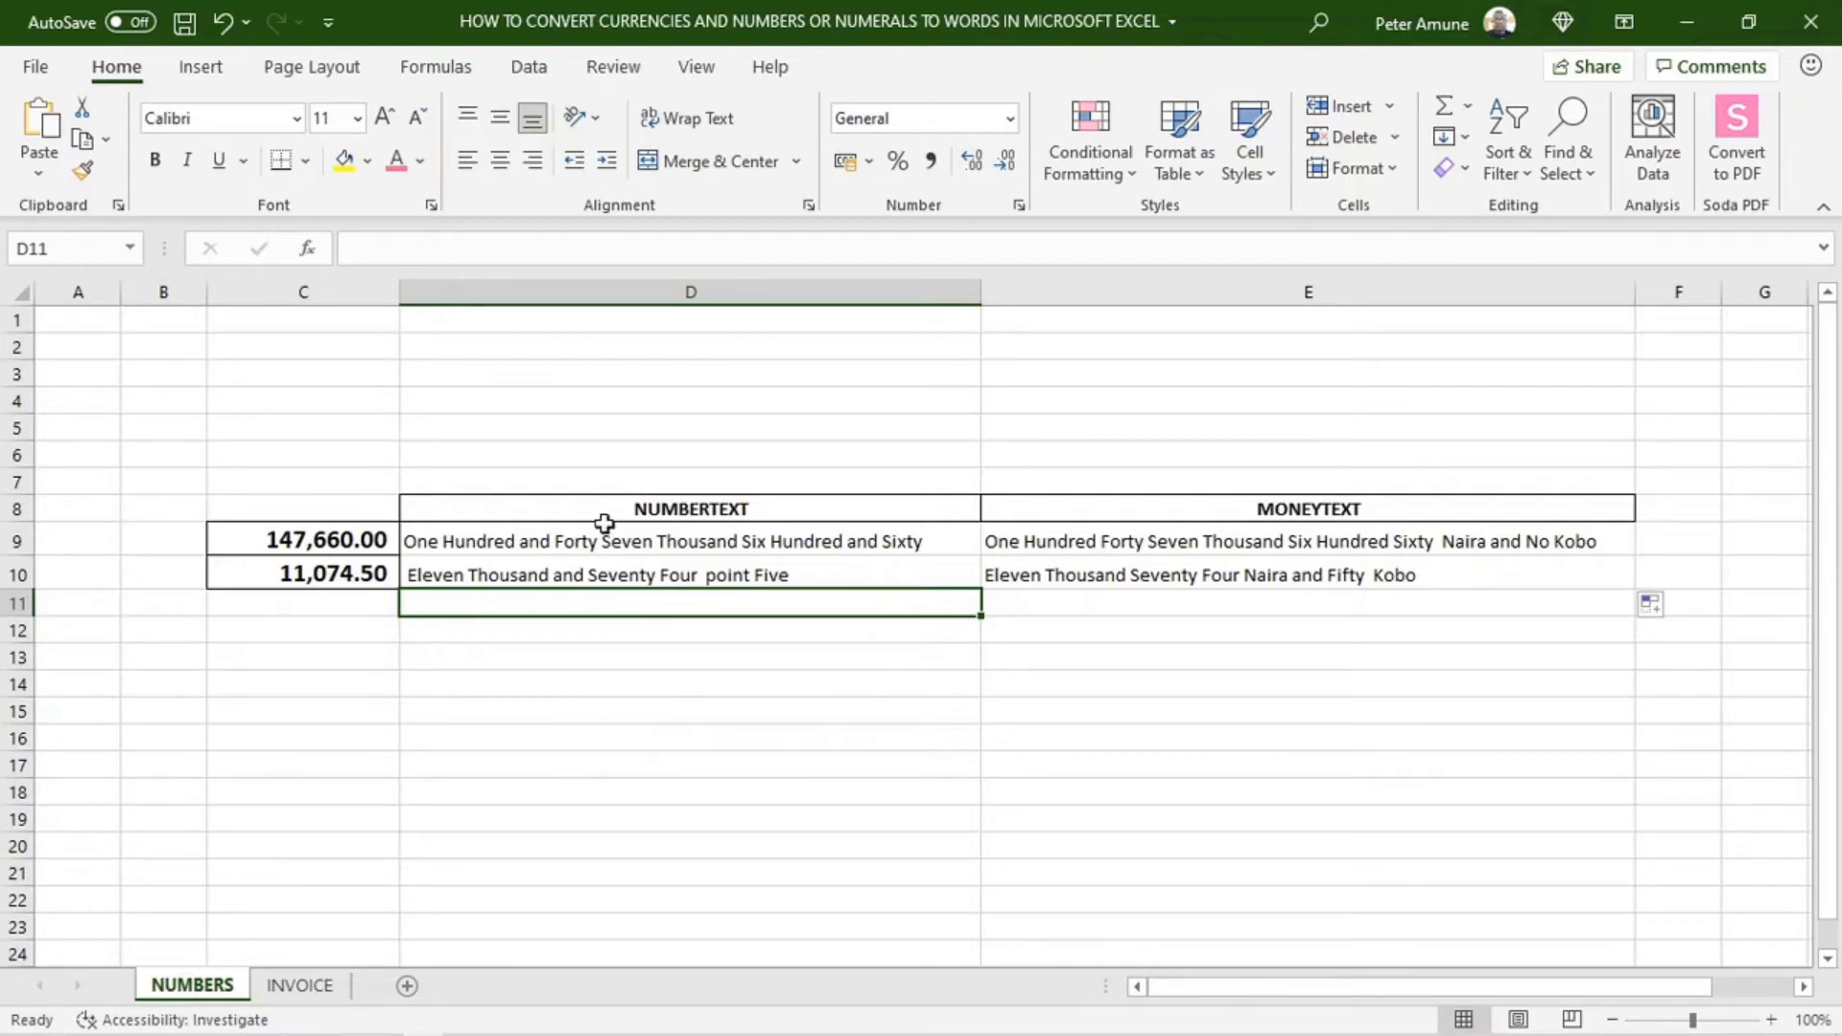
Switch to the INVOICE sheet and collapse the ribbon so the whole invoice fits in view
left_click(296, 986)
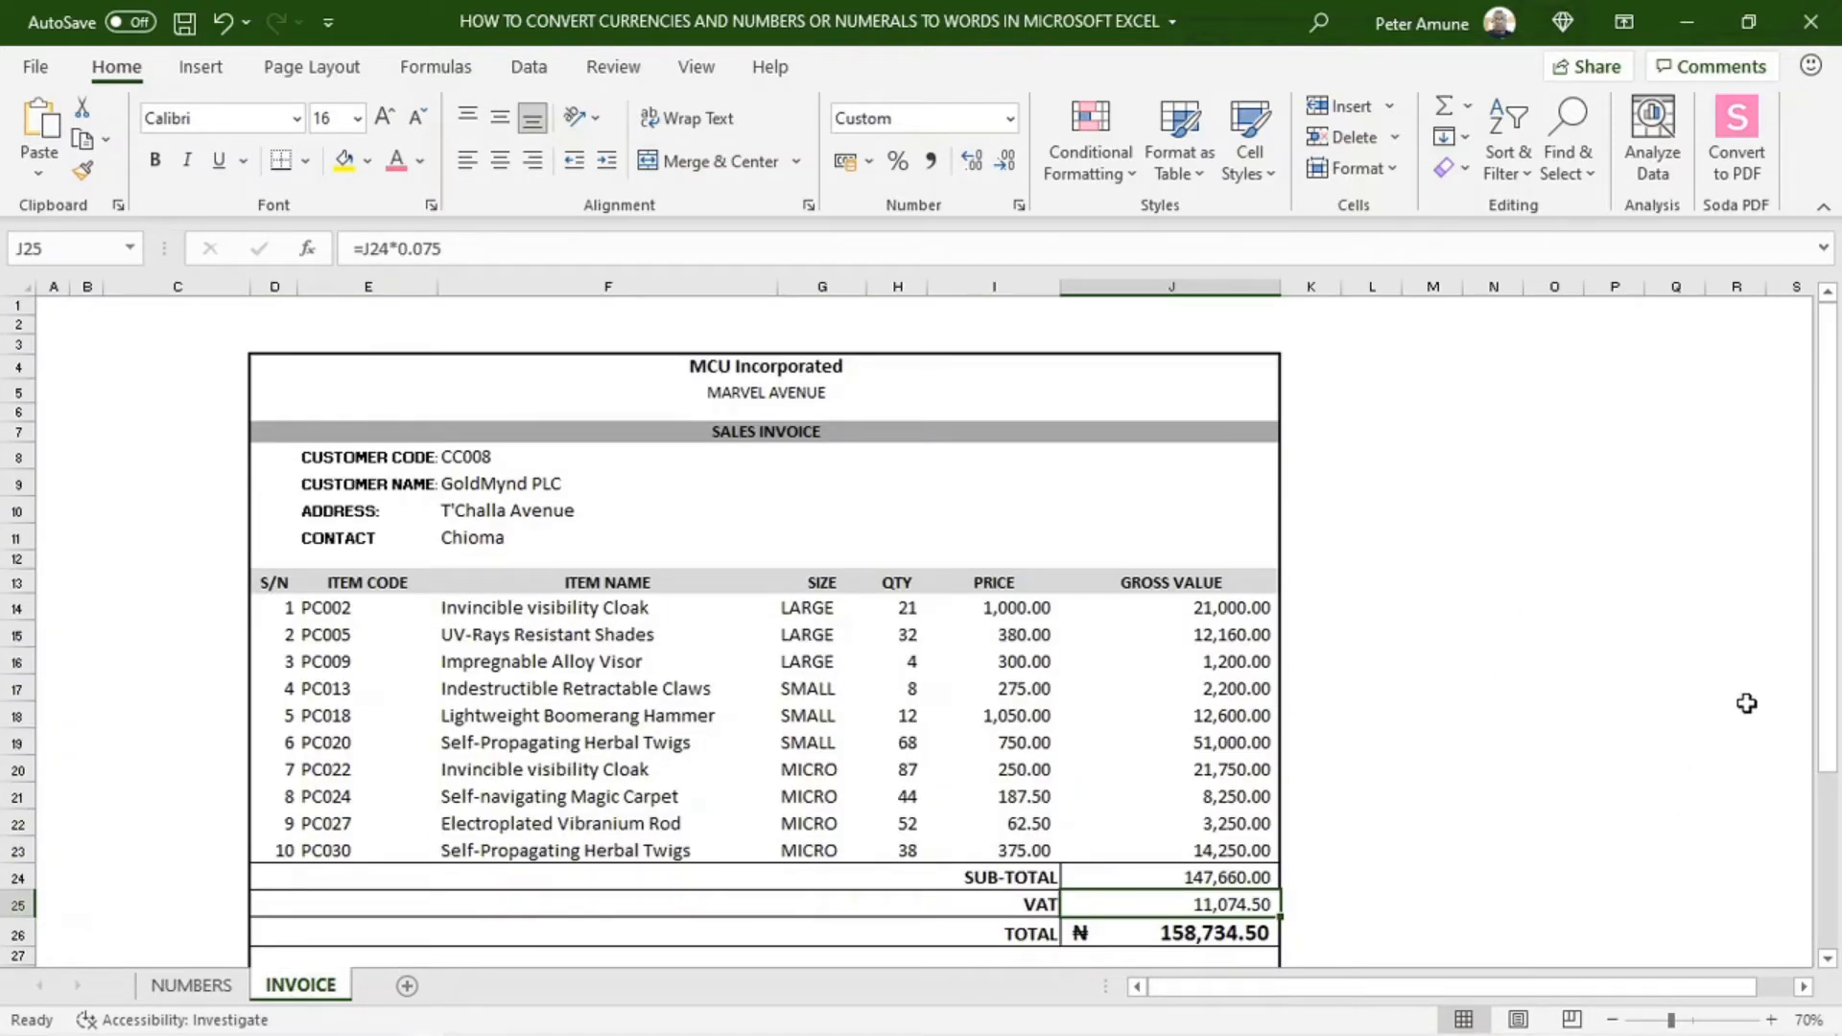
left_click_drag(1830, 610, 1834, 658)
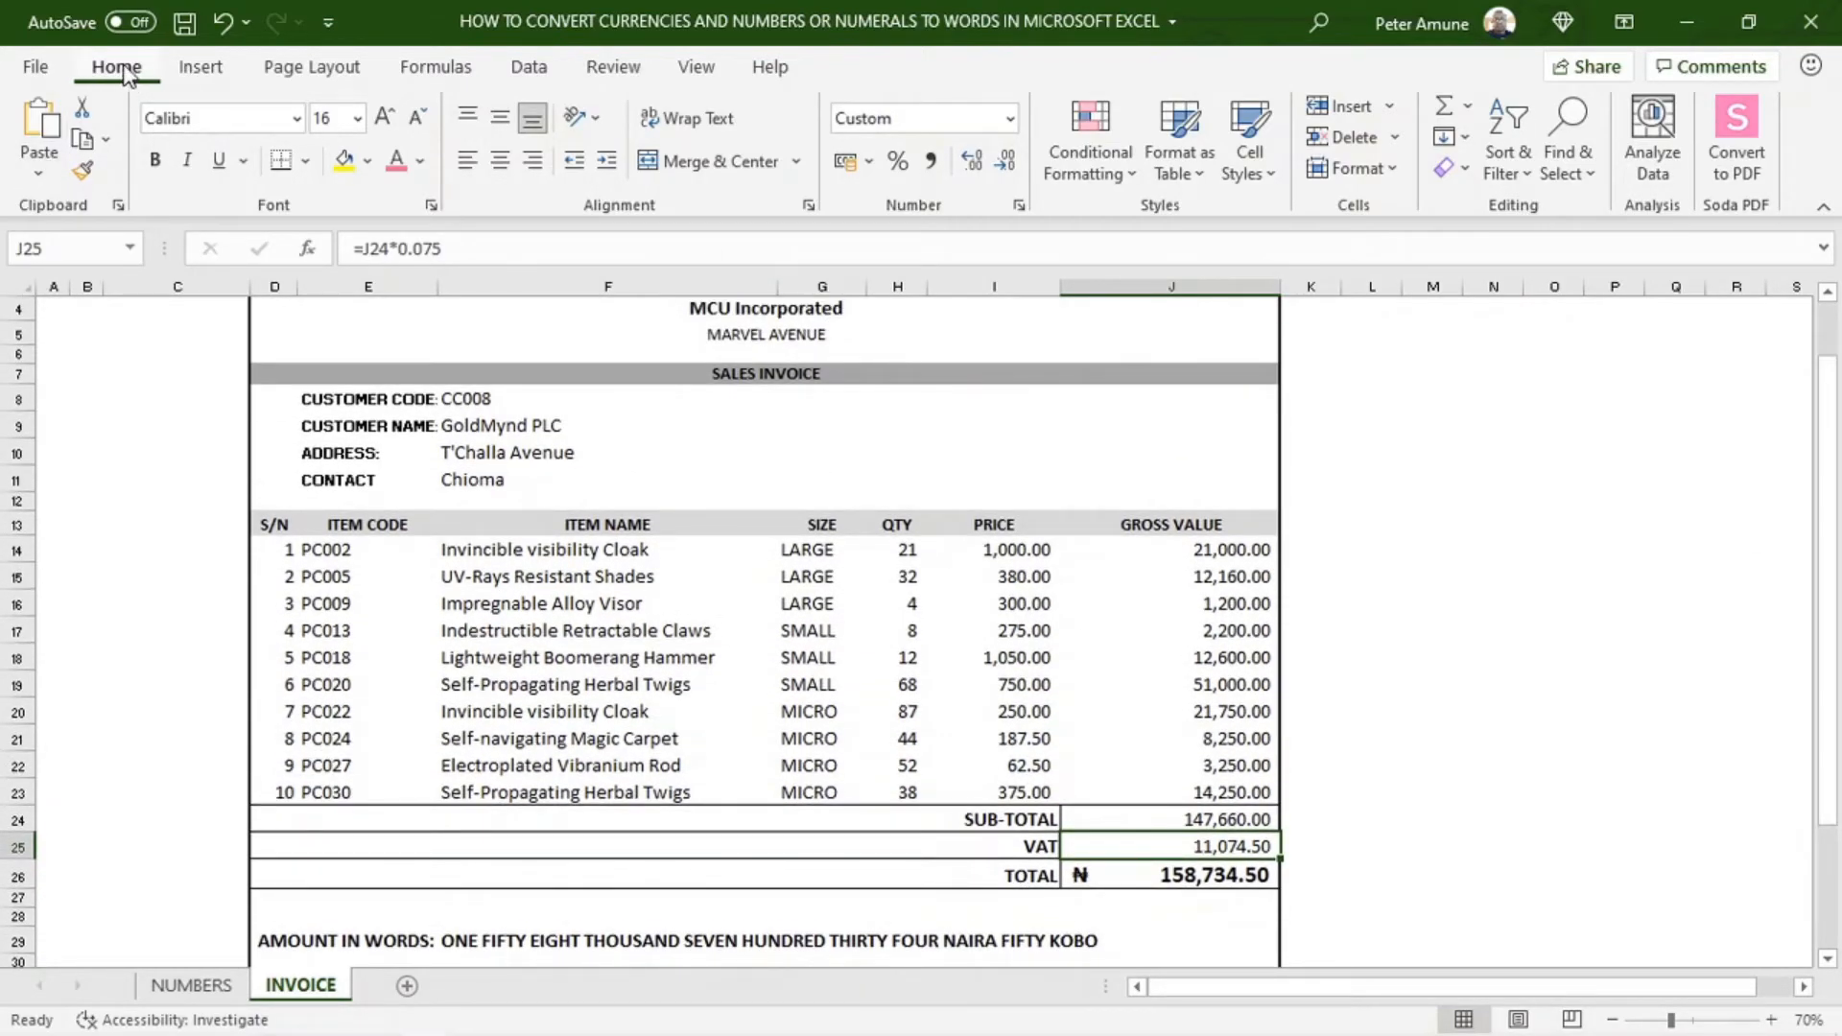
right_click(125, 75)
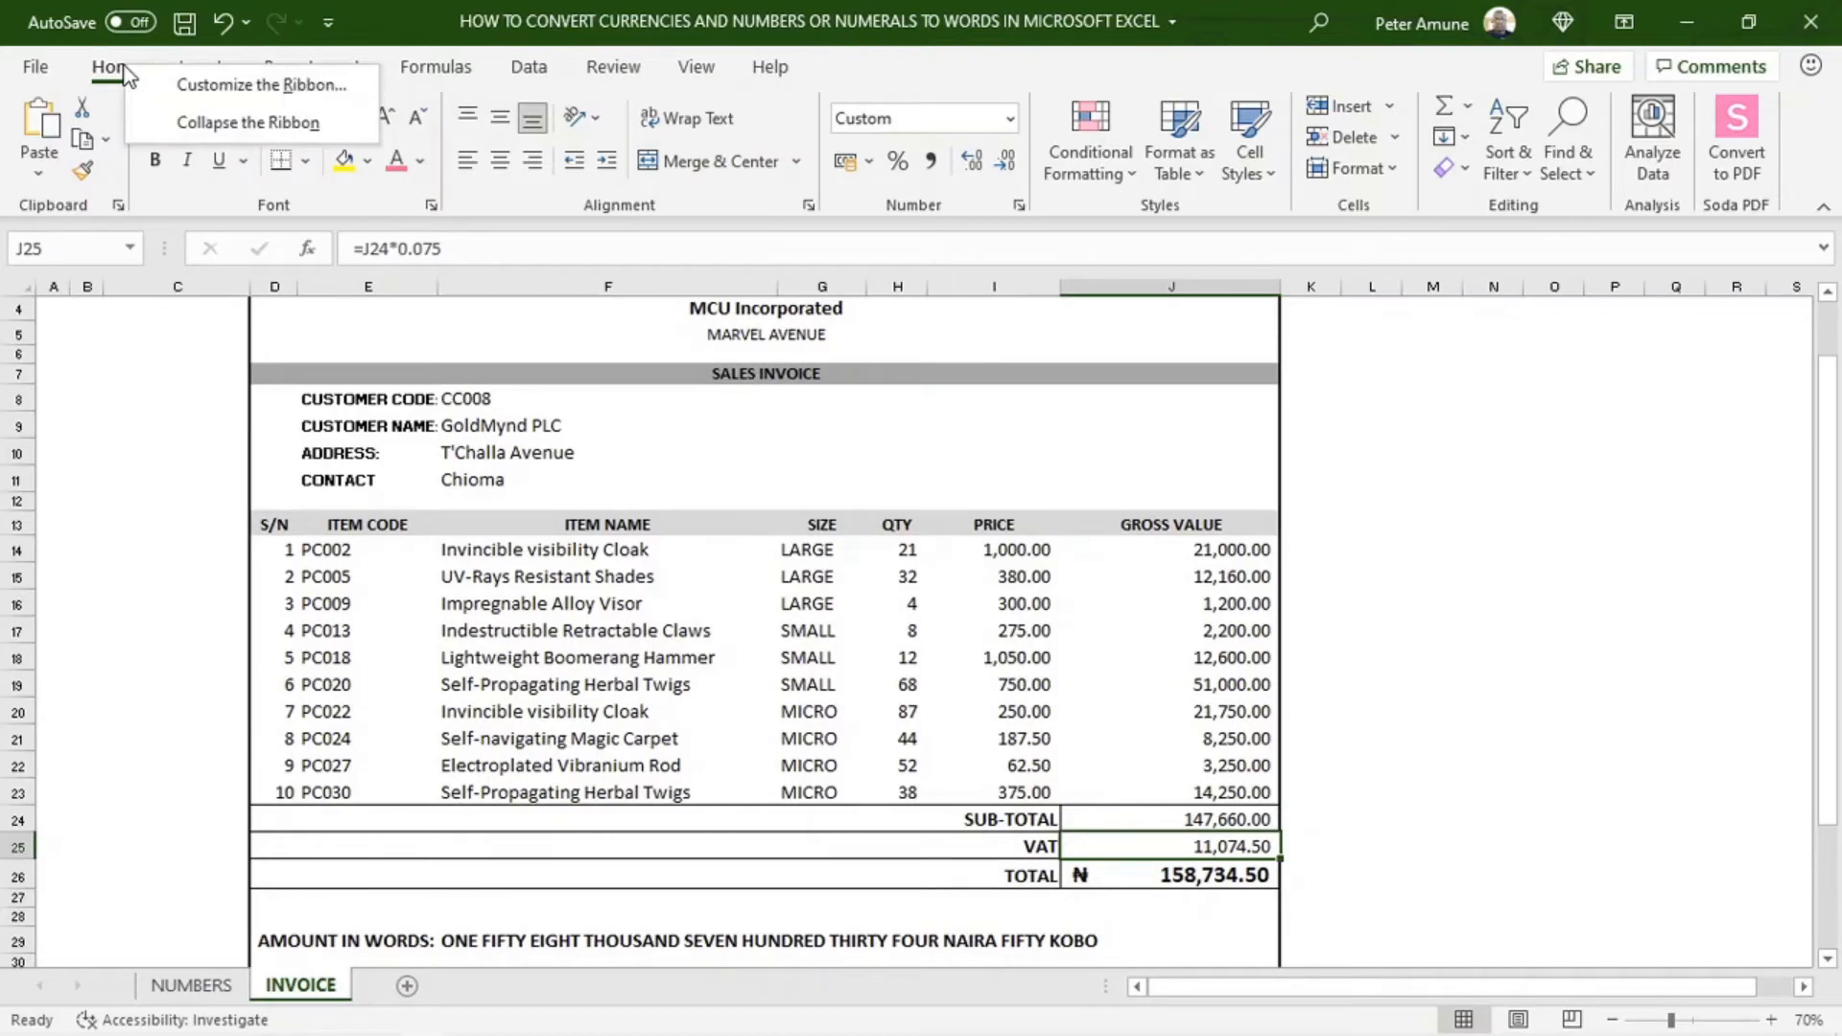
left_click(249, 121)
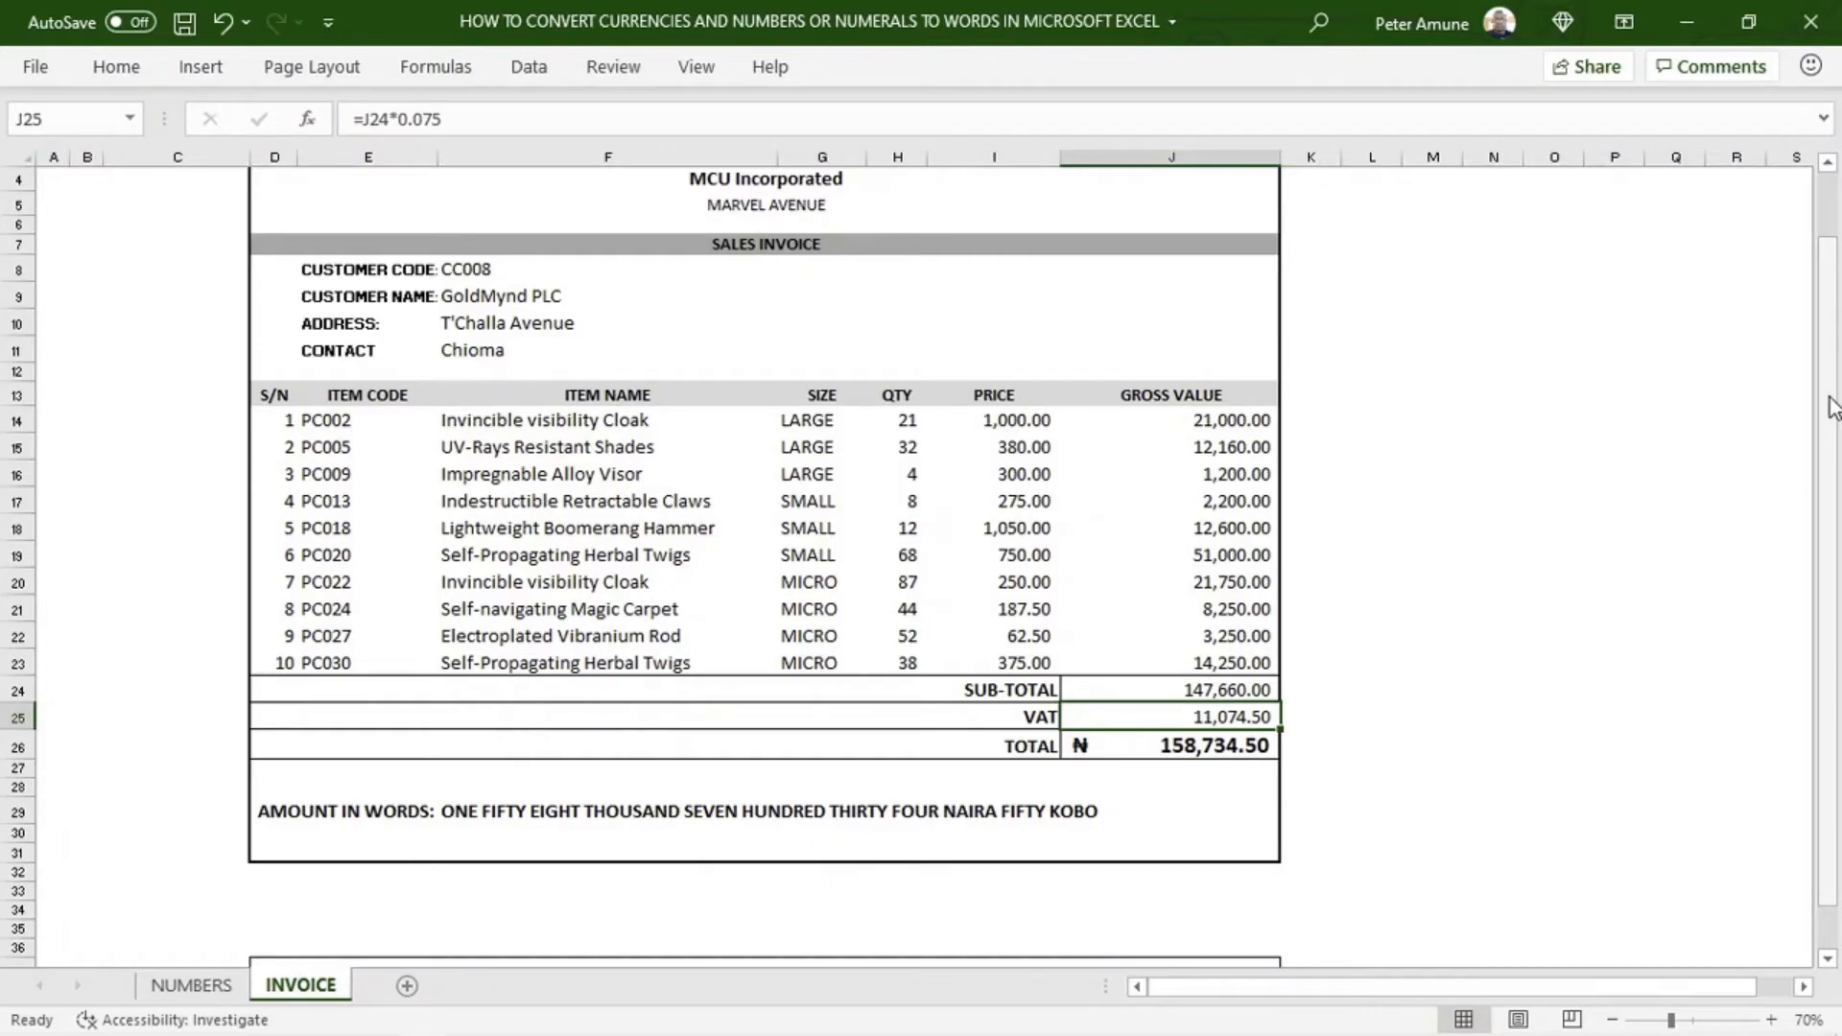
left_click_drag(1832, 411, 1833, 389)
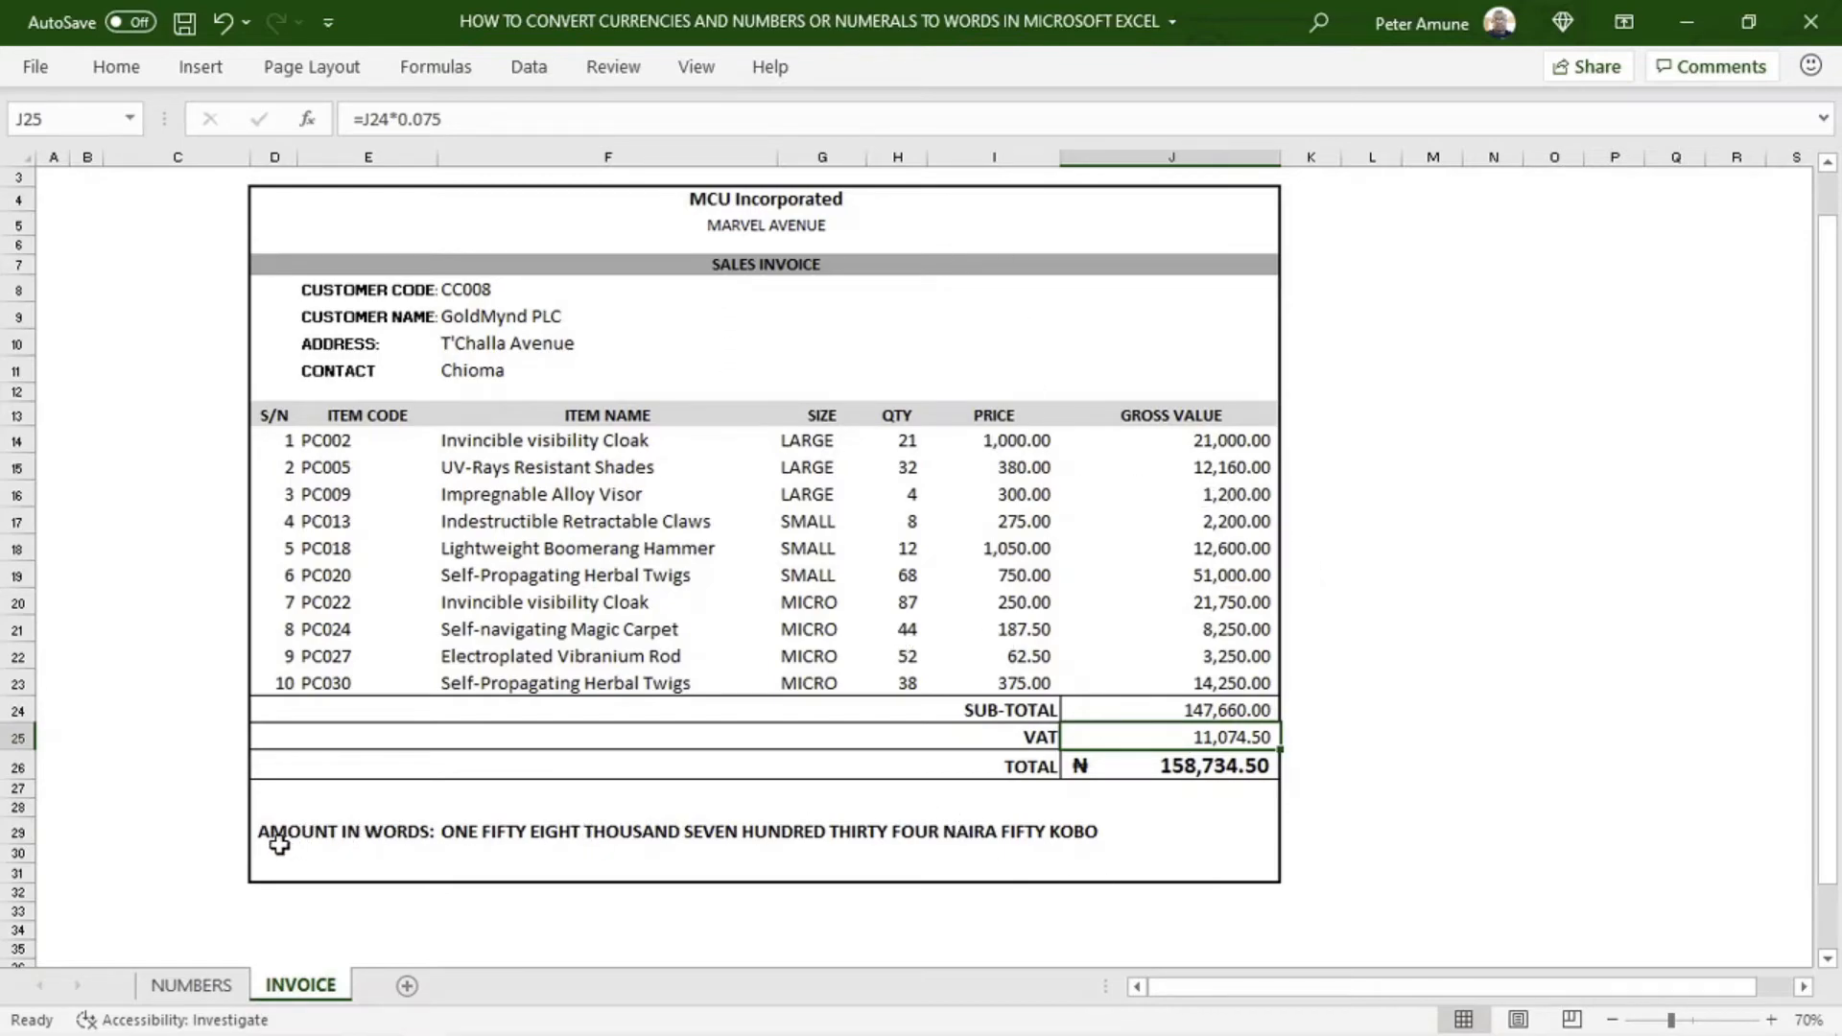
Set the quantity of the Lightweight Boomerang Hammer in cell H18 of the invoice to 10
left_click(658, 831)
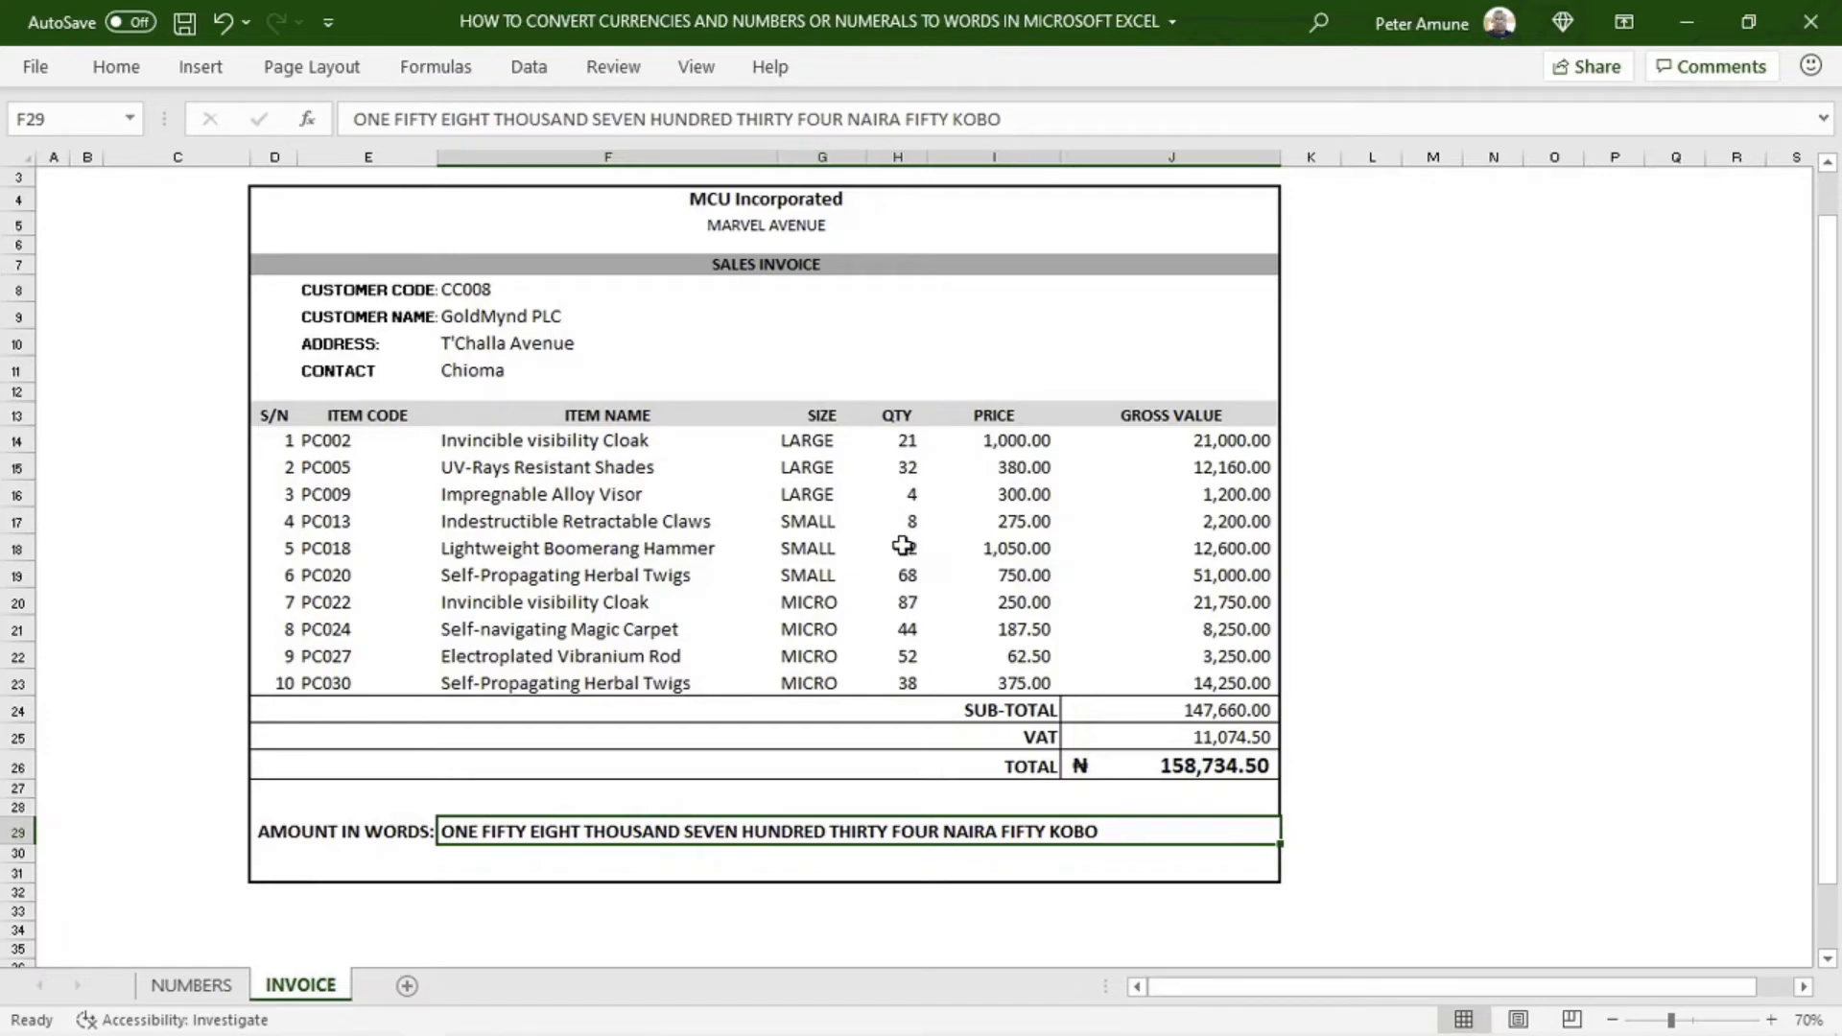
left_click(901, 547)
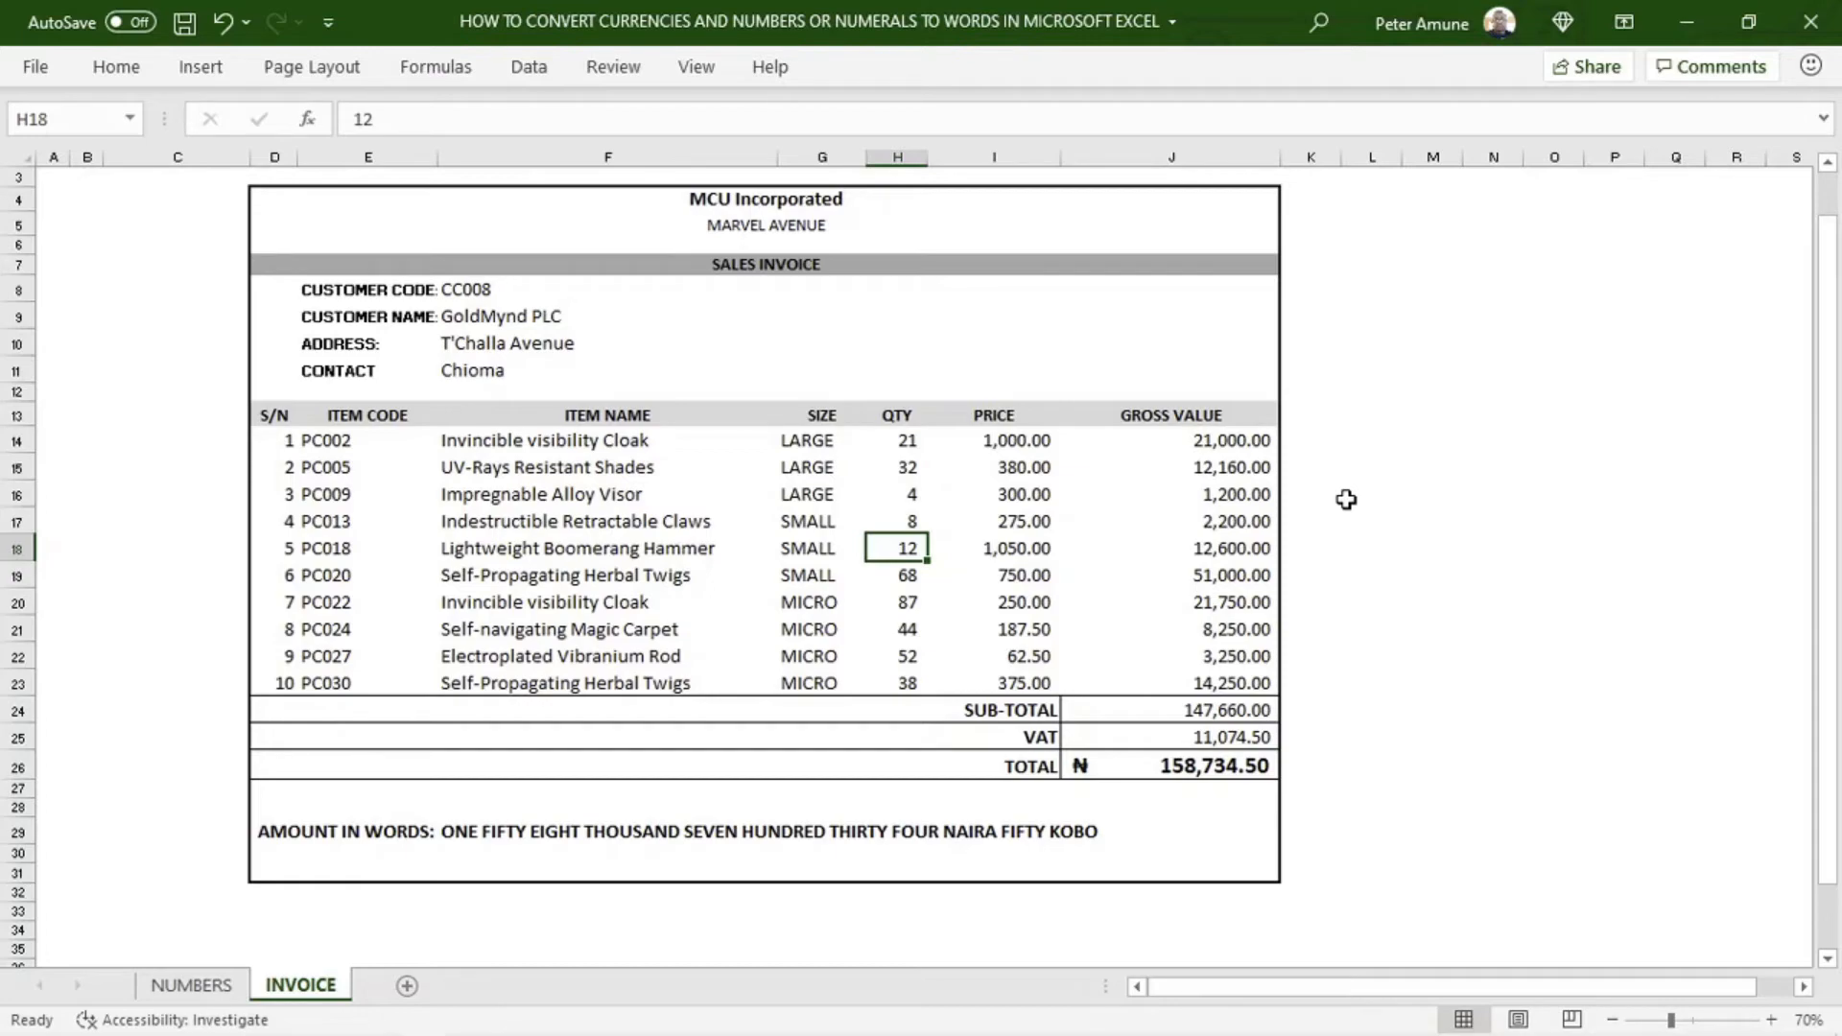
type("10")
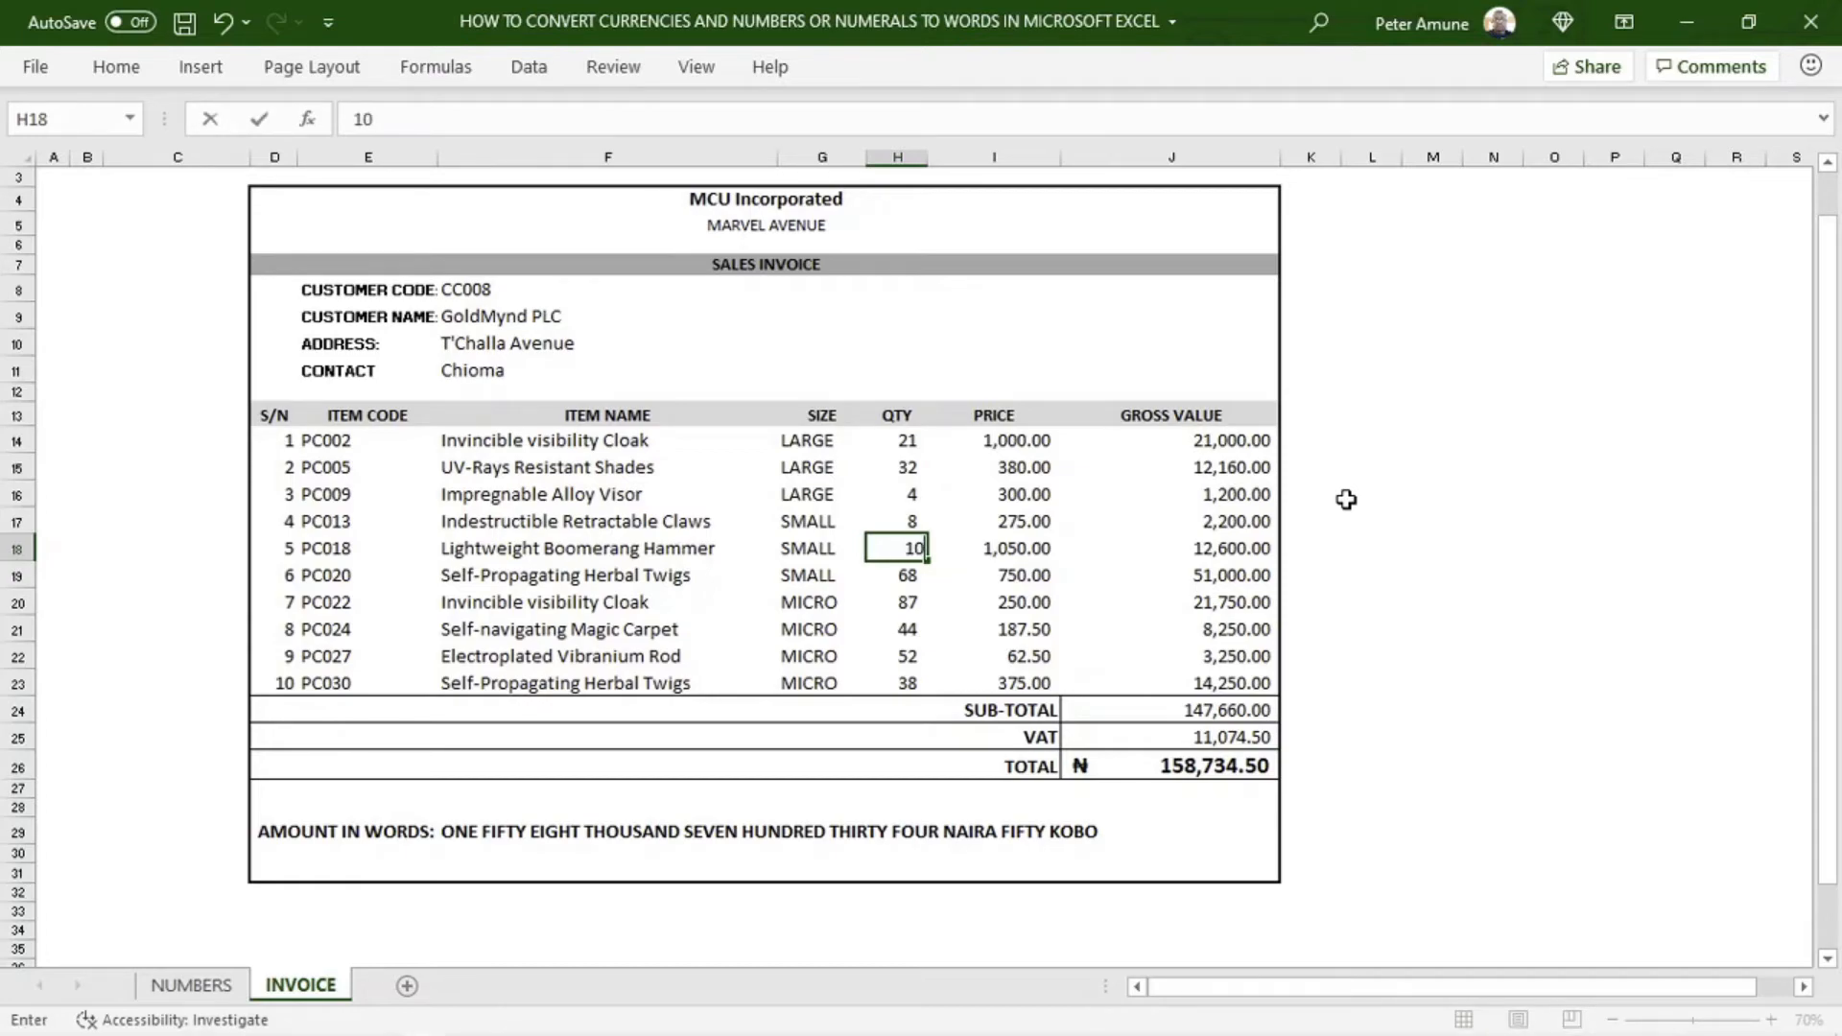
key("Return")
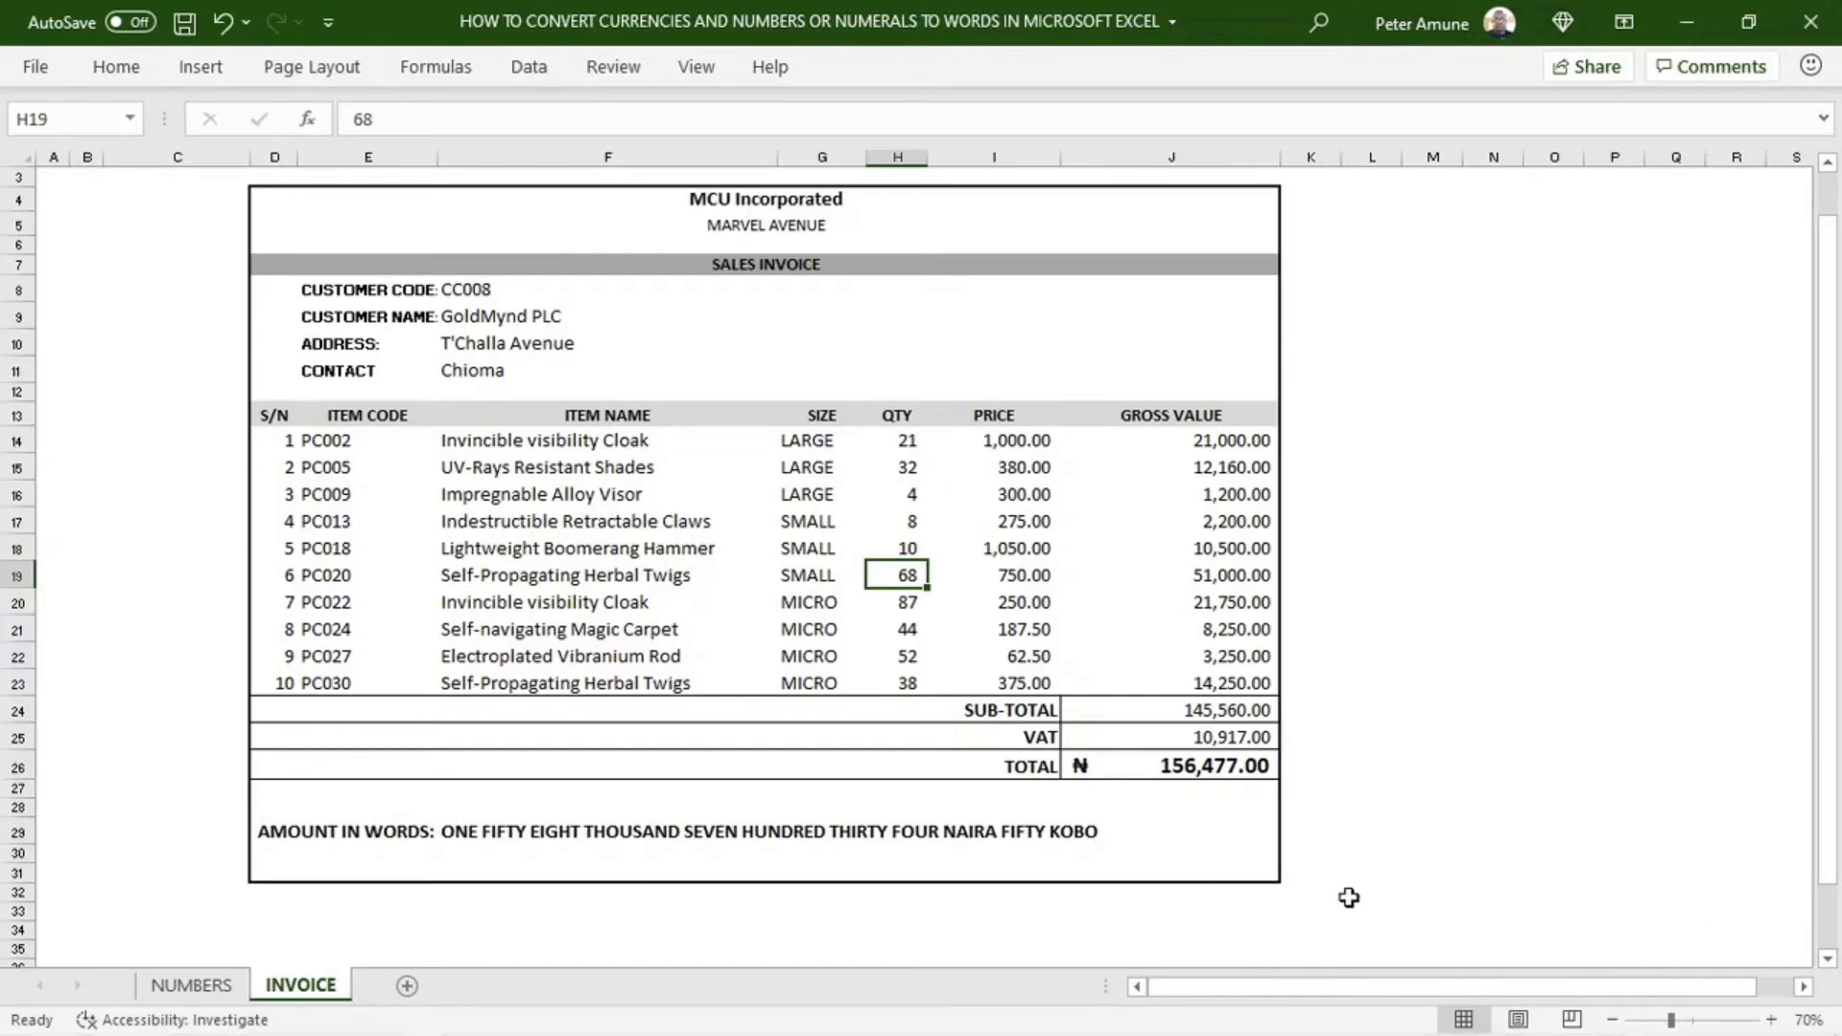
Clear the manually written amount in words from cell F29 of the invoice
left_click(501, 831)
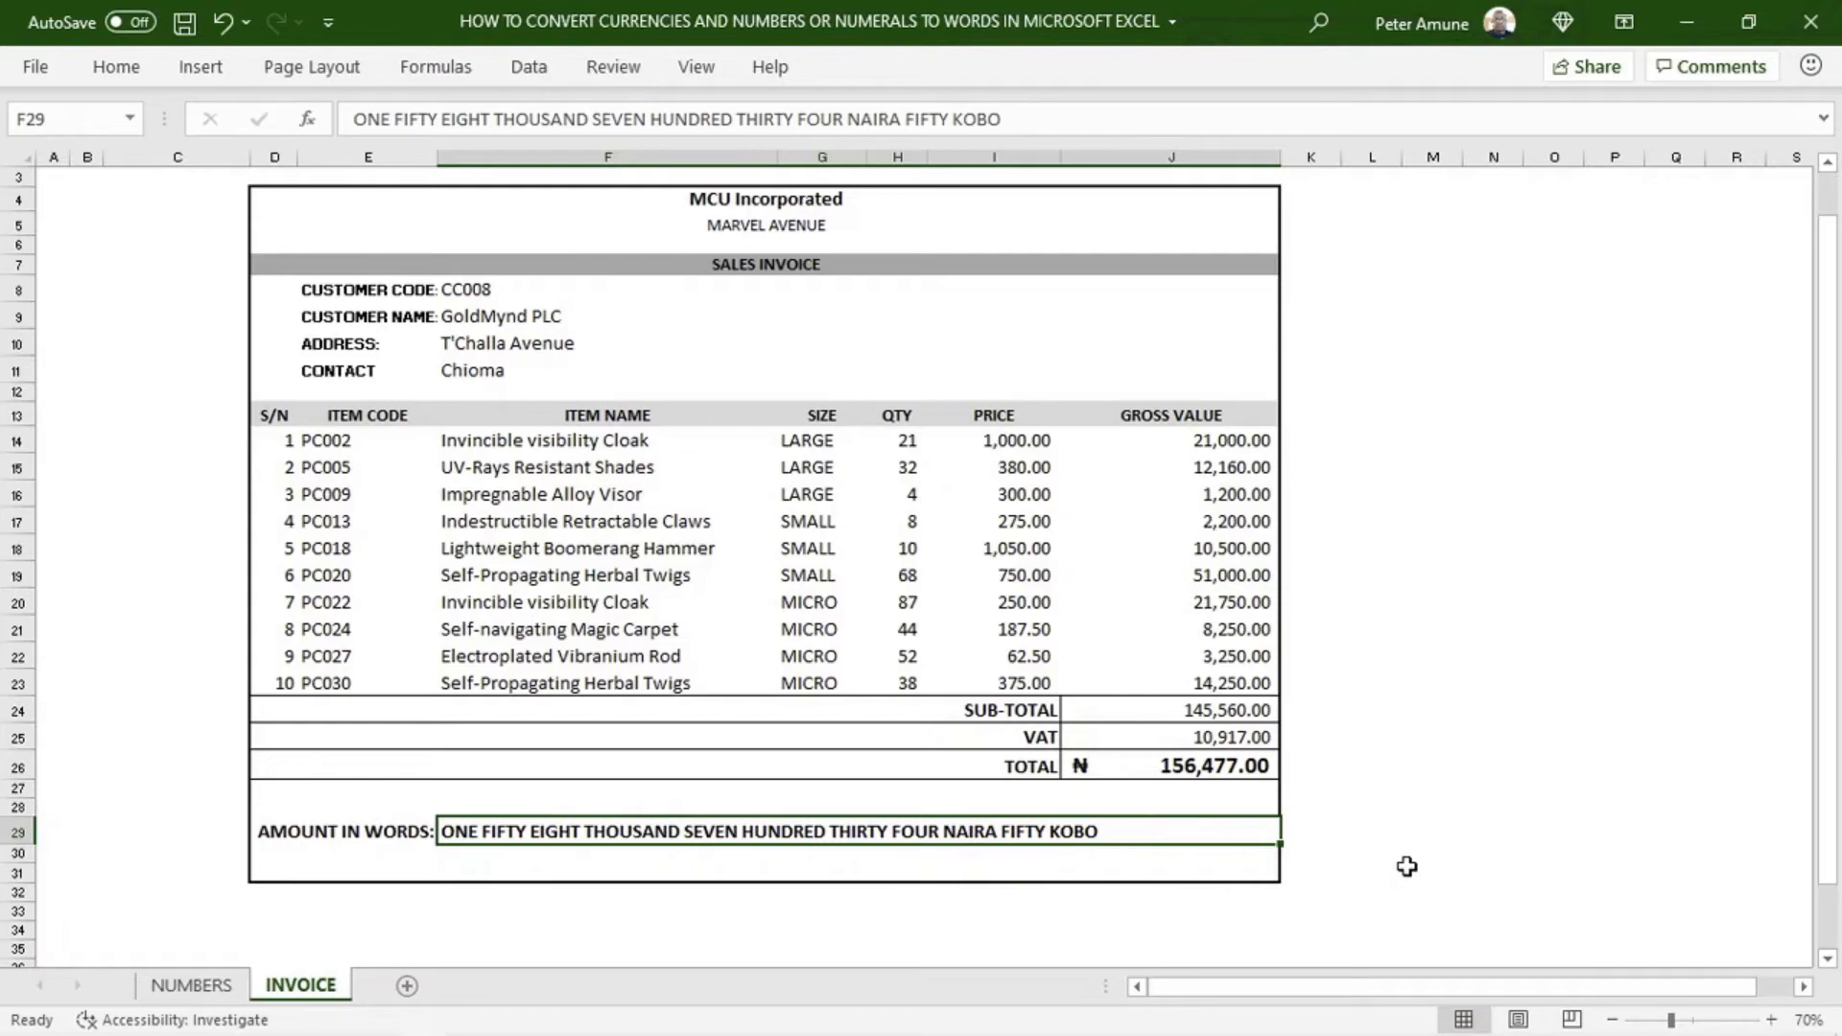
left_click(1412, 804)
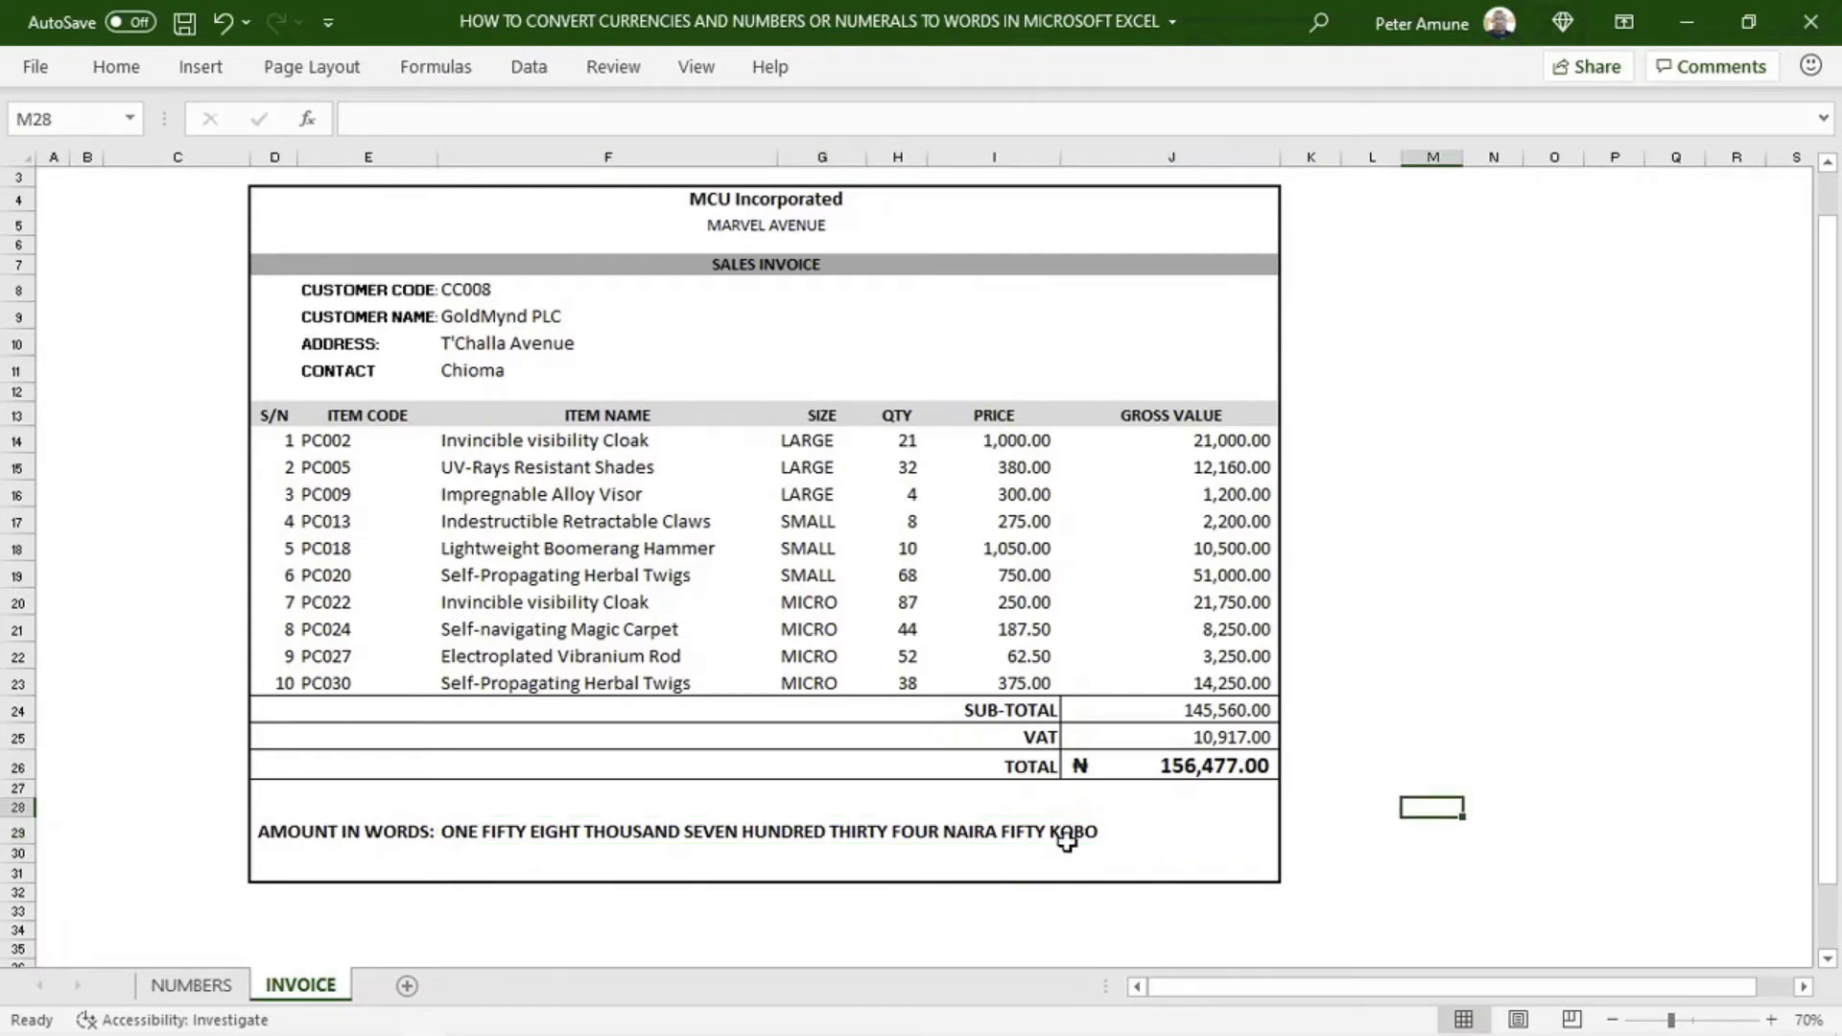
left_click(1076, 831)
key("Delete")
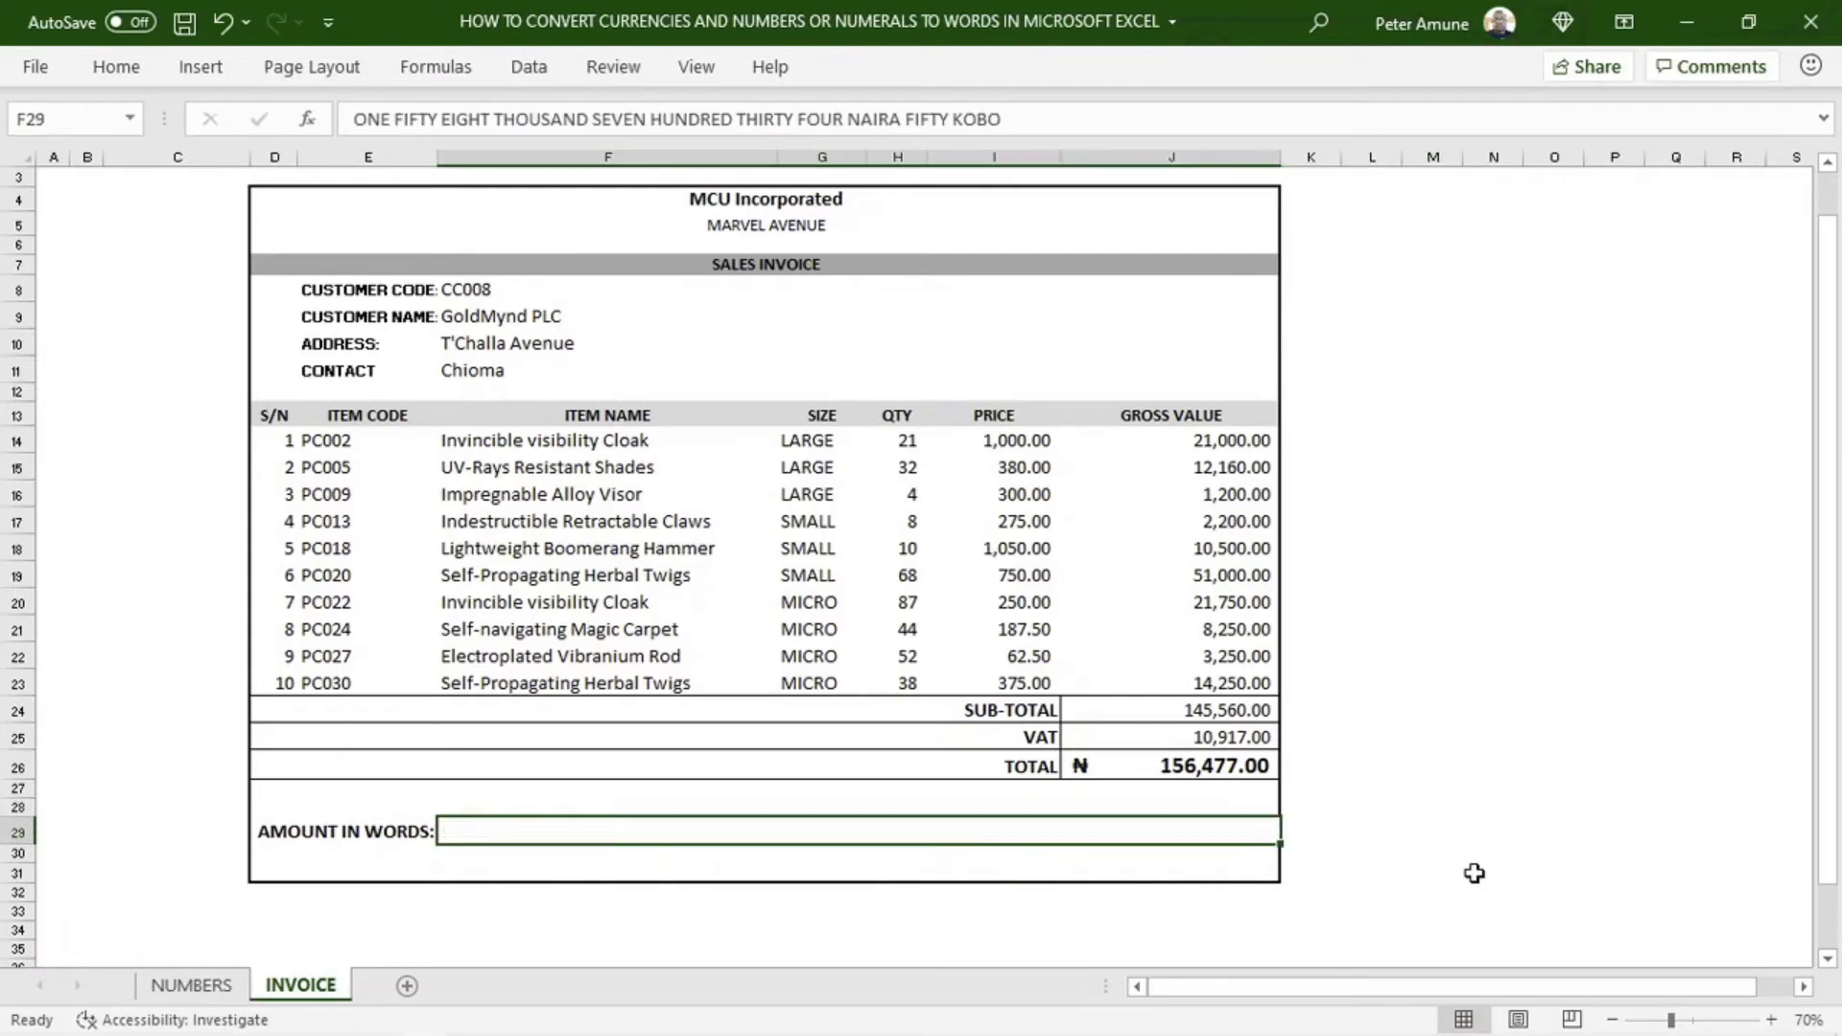
left_click(1448, 810)
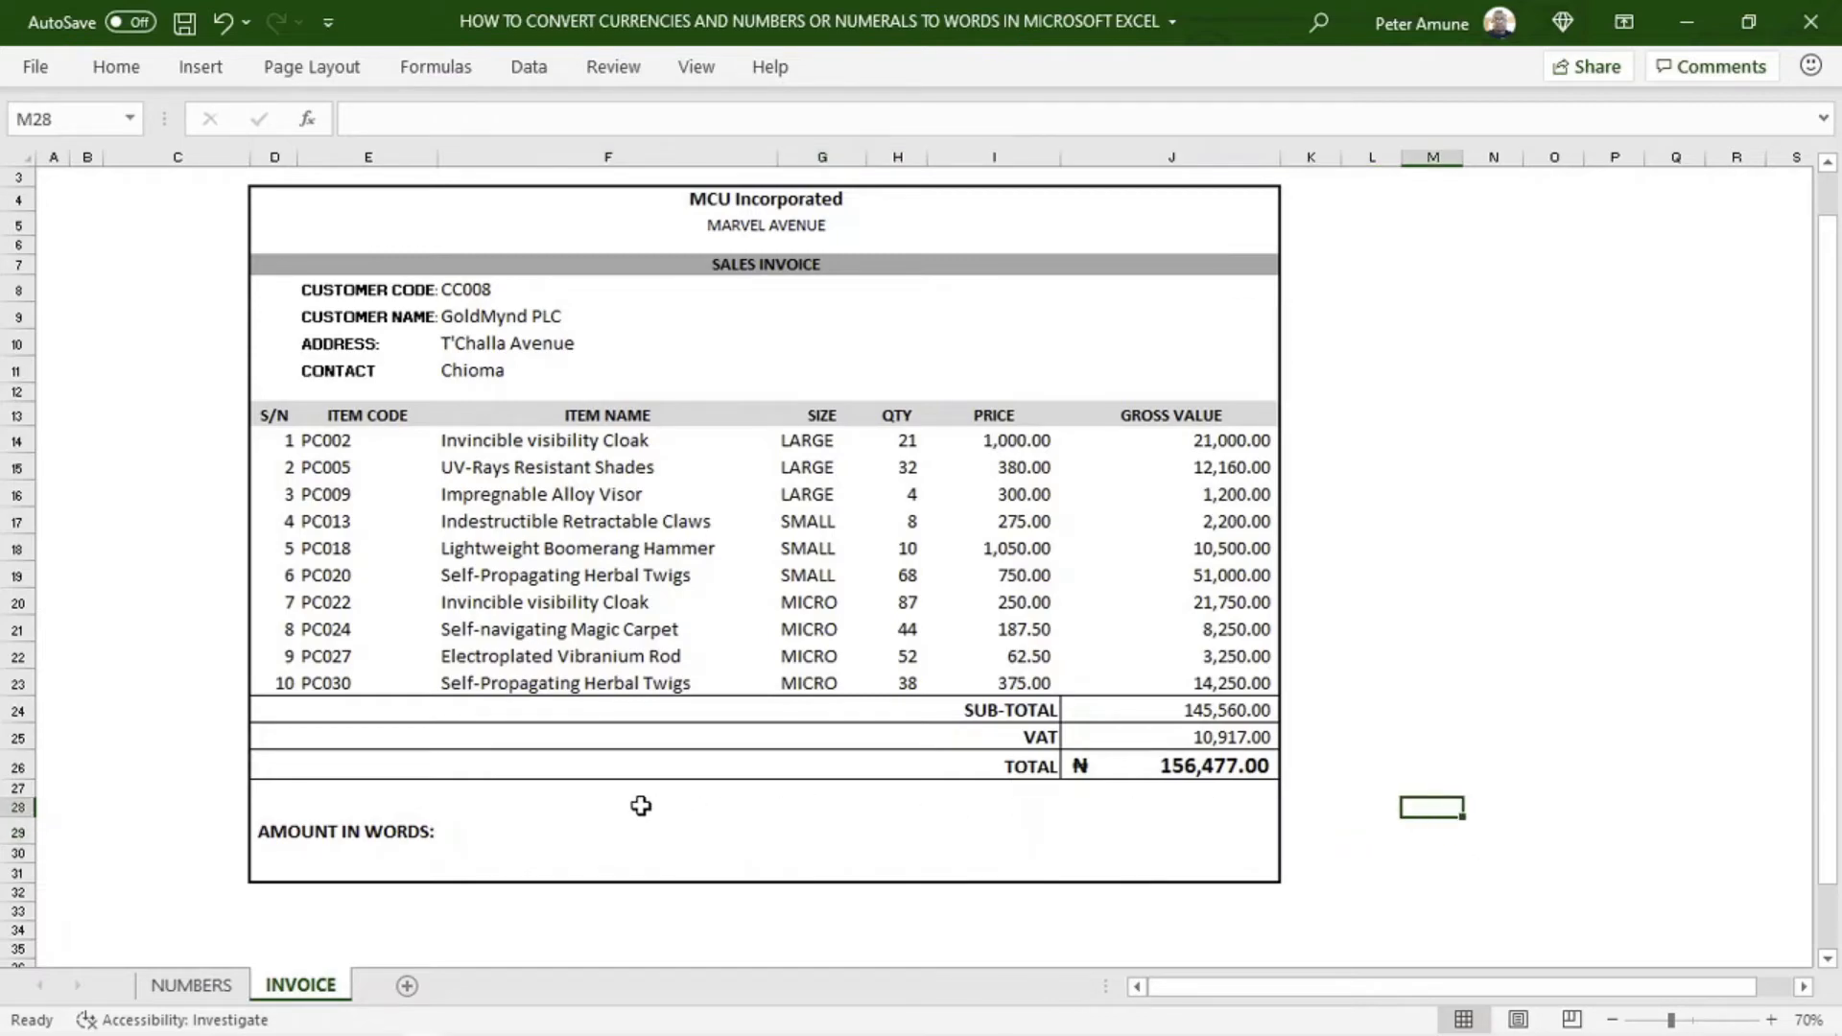
Enter the formula =MoneyText(J26) in cell F29 of the invoice to write the total amount in words
left_click(576, 832)
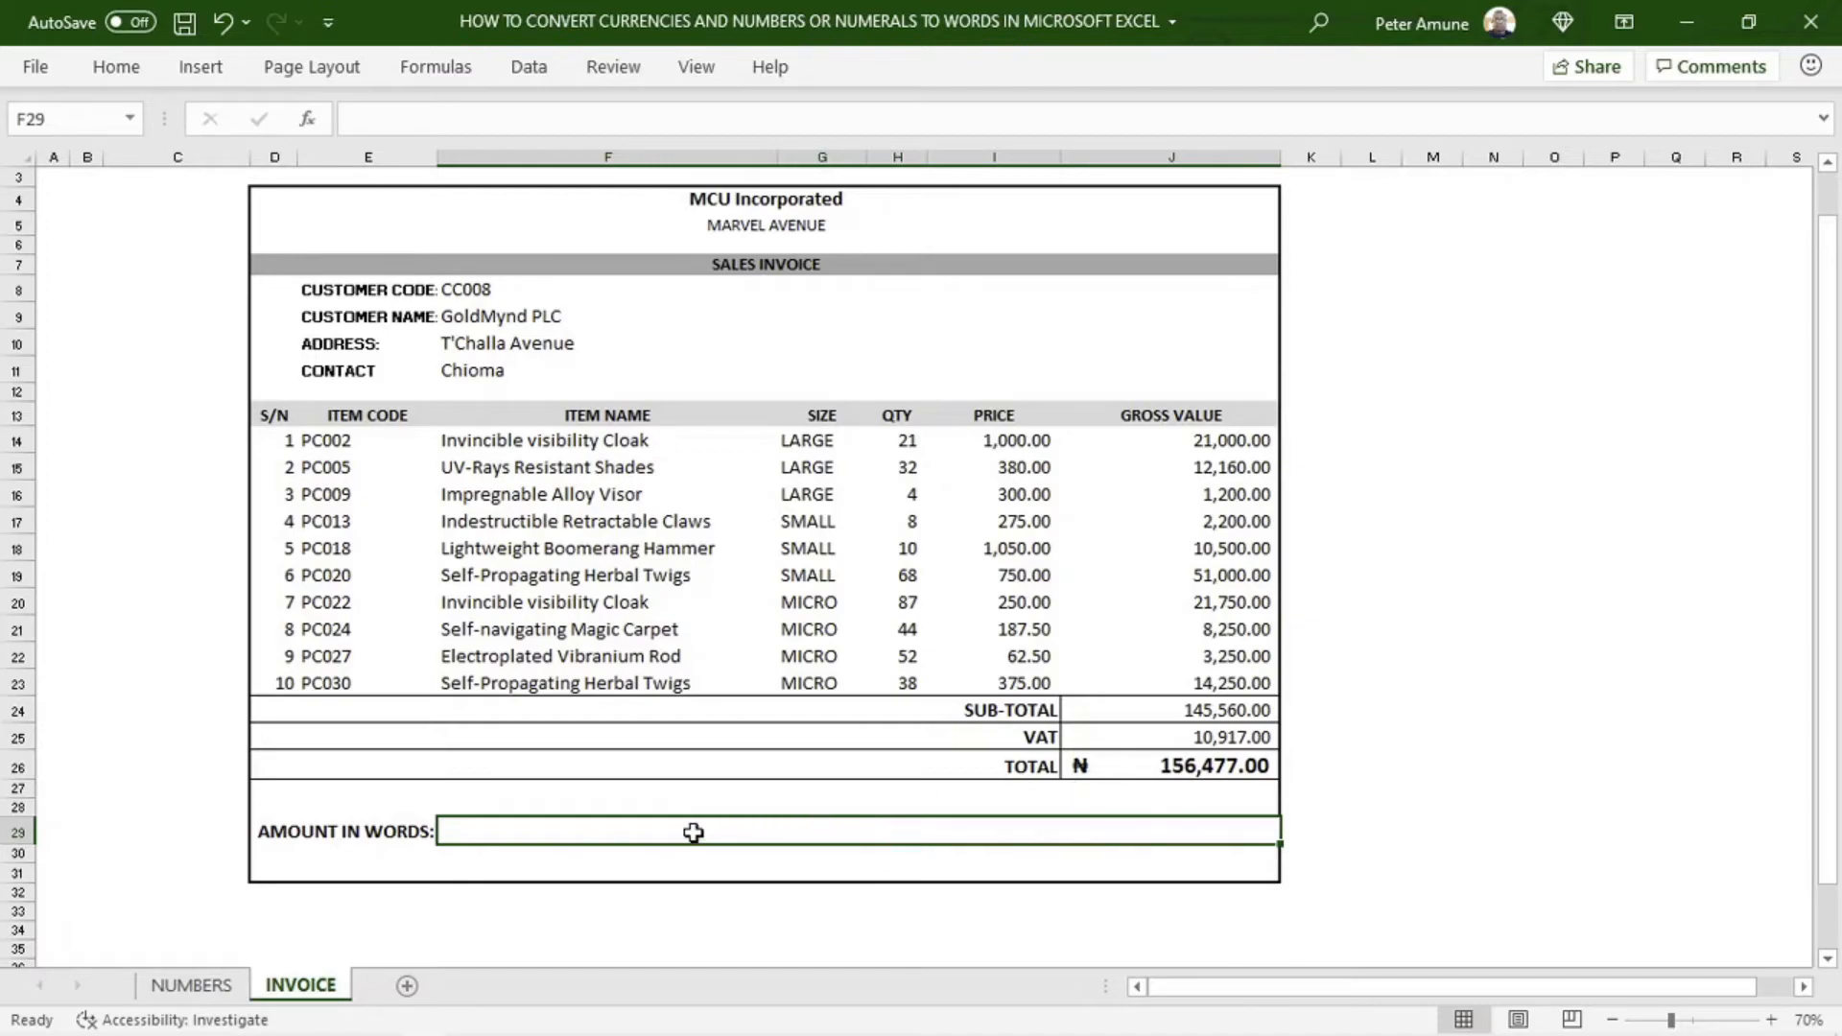
type("=mon")
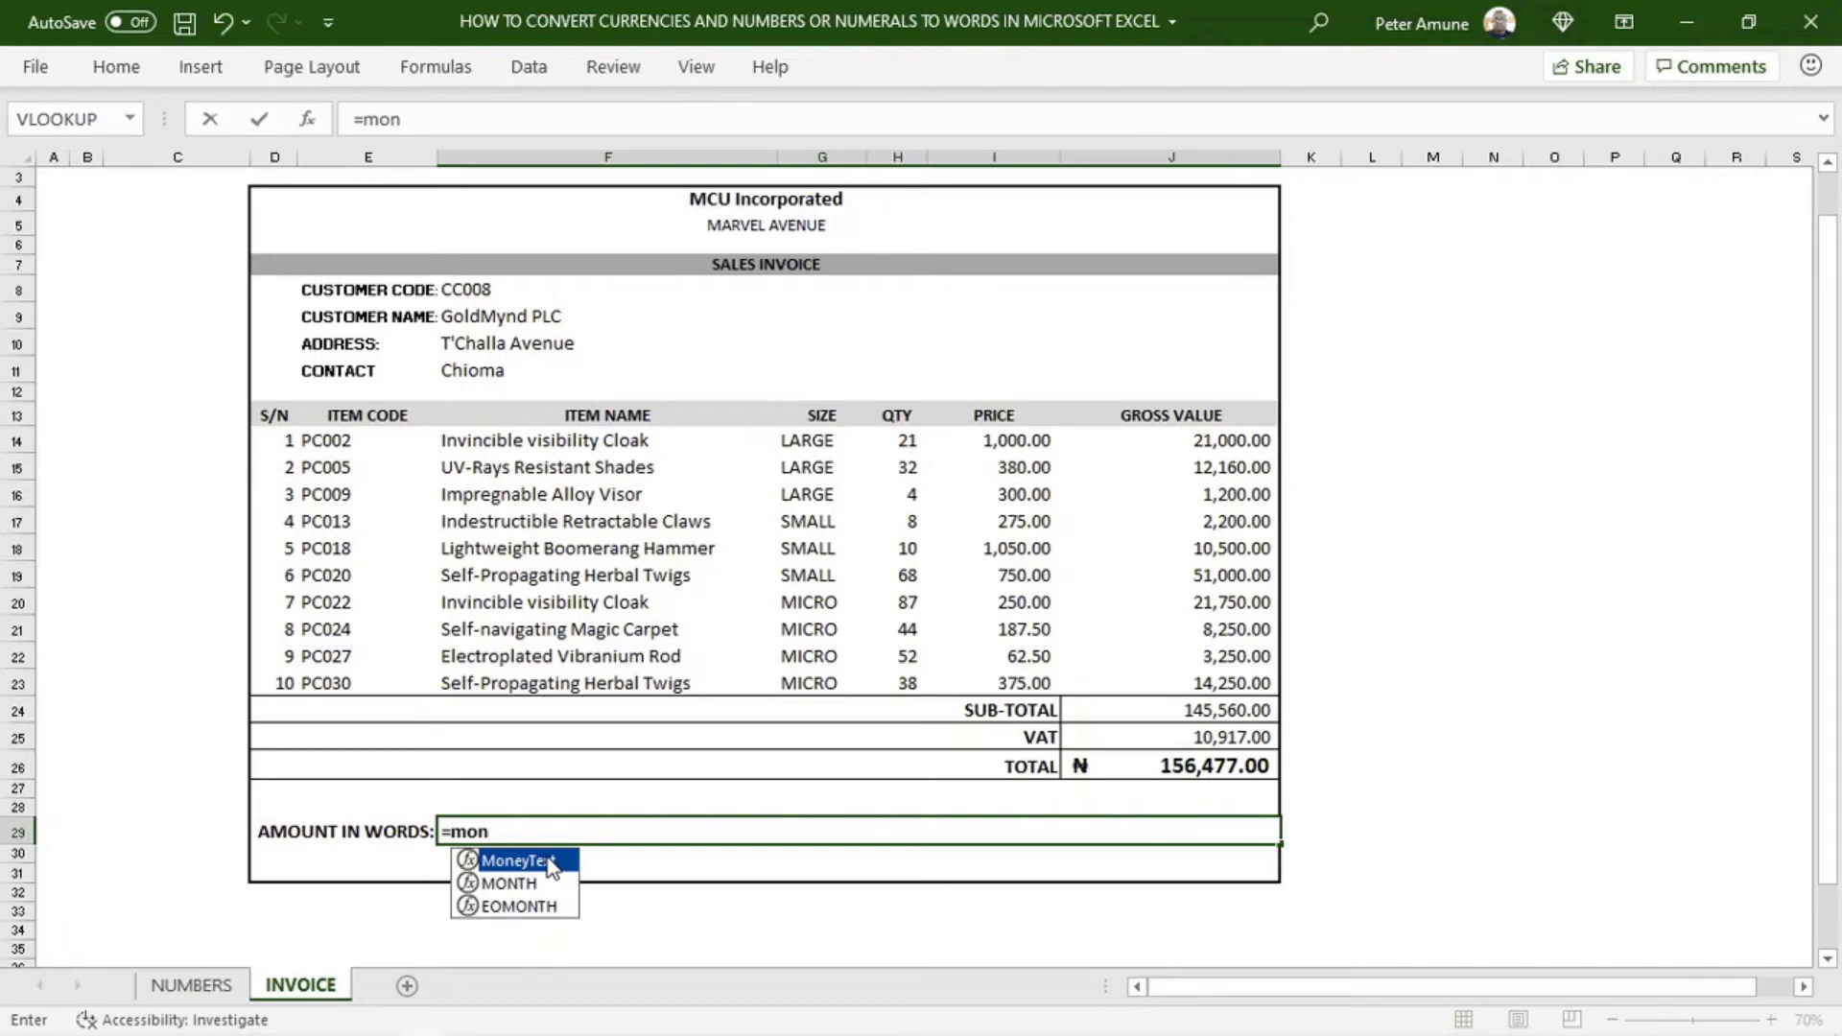
type("ey")
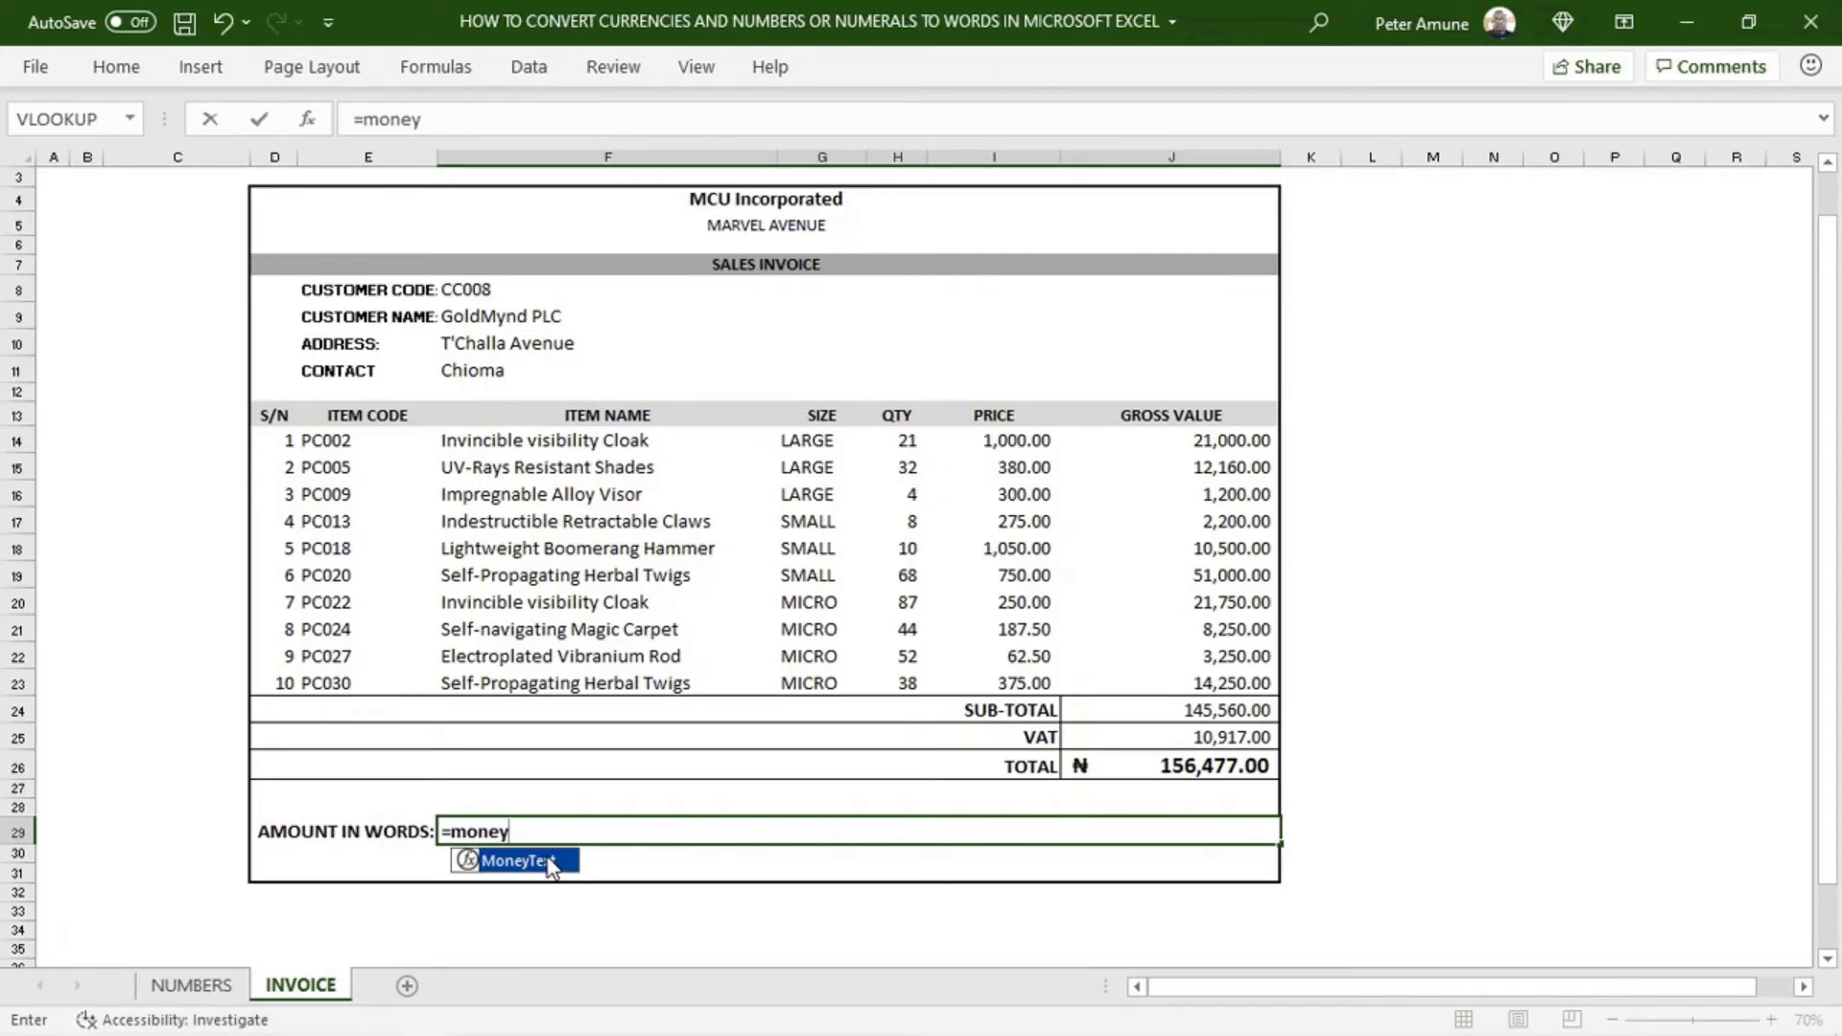
type("text(")
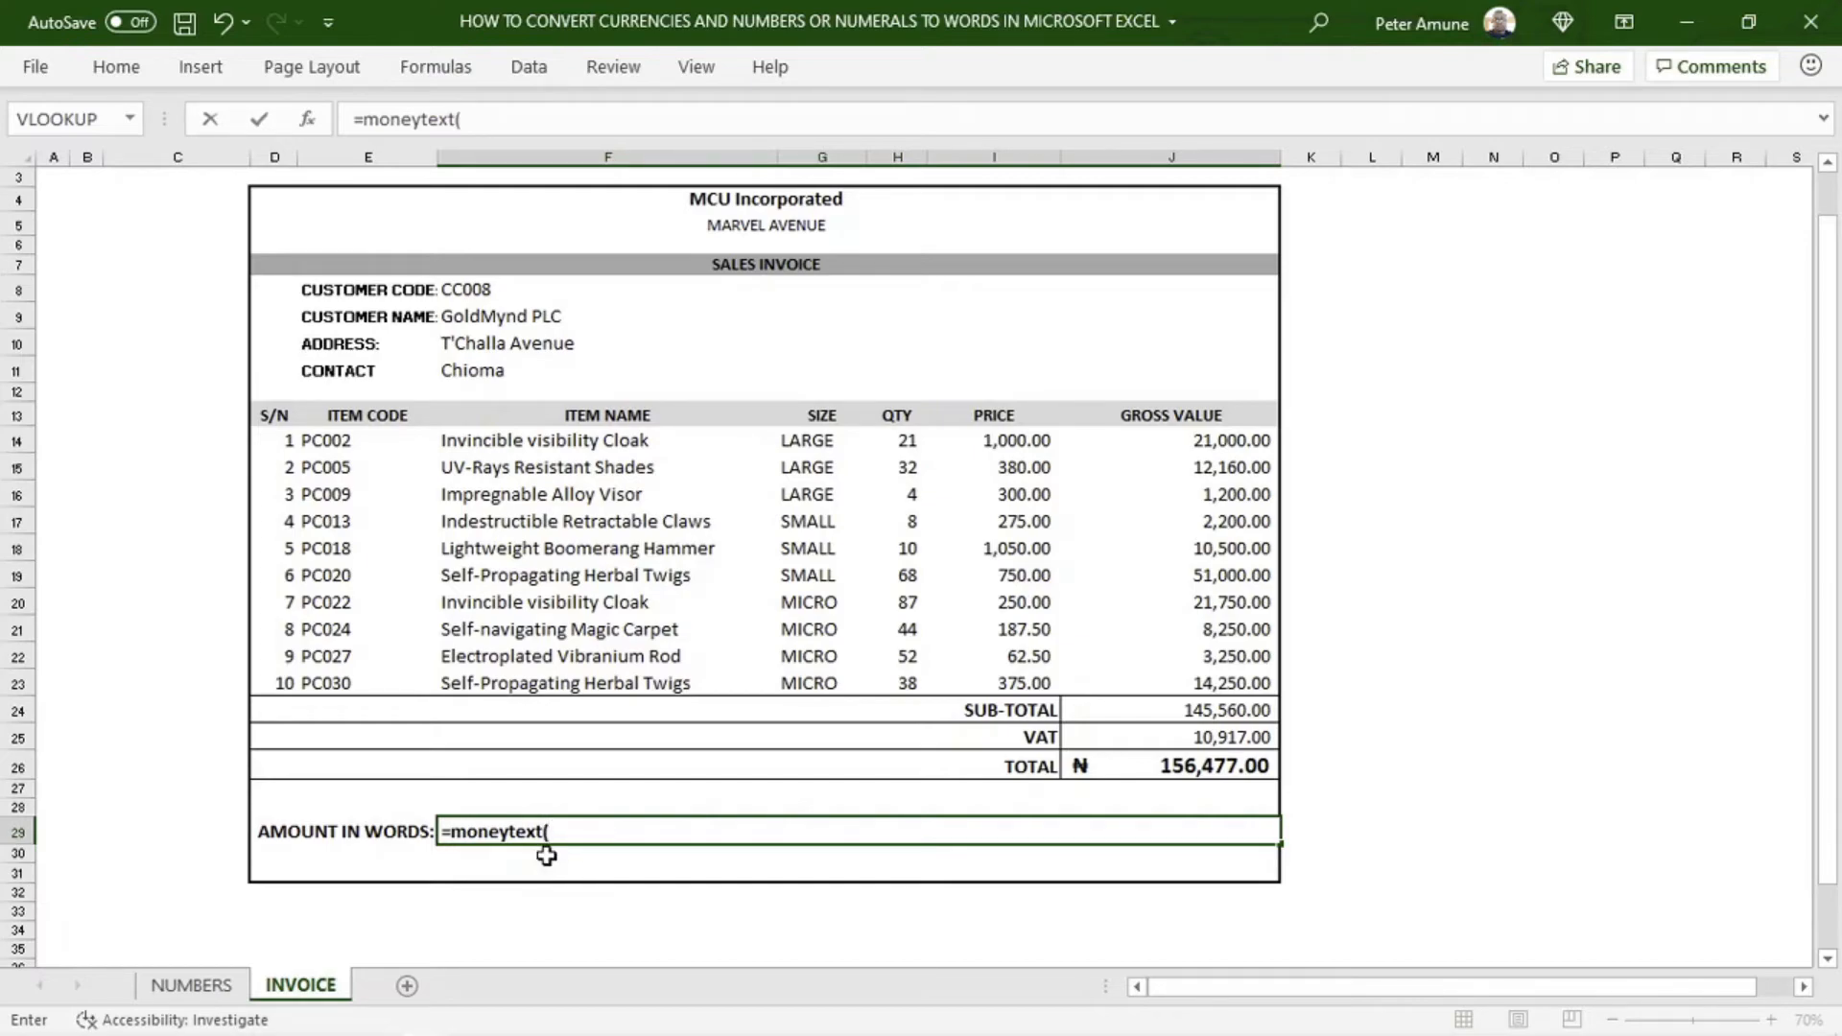
left_click(1137, 764)
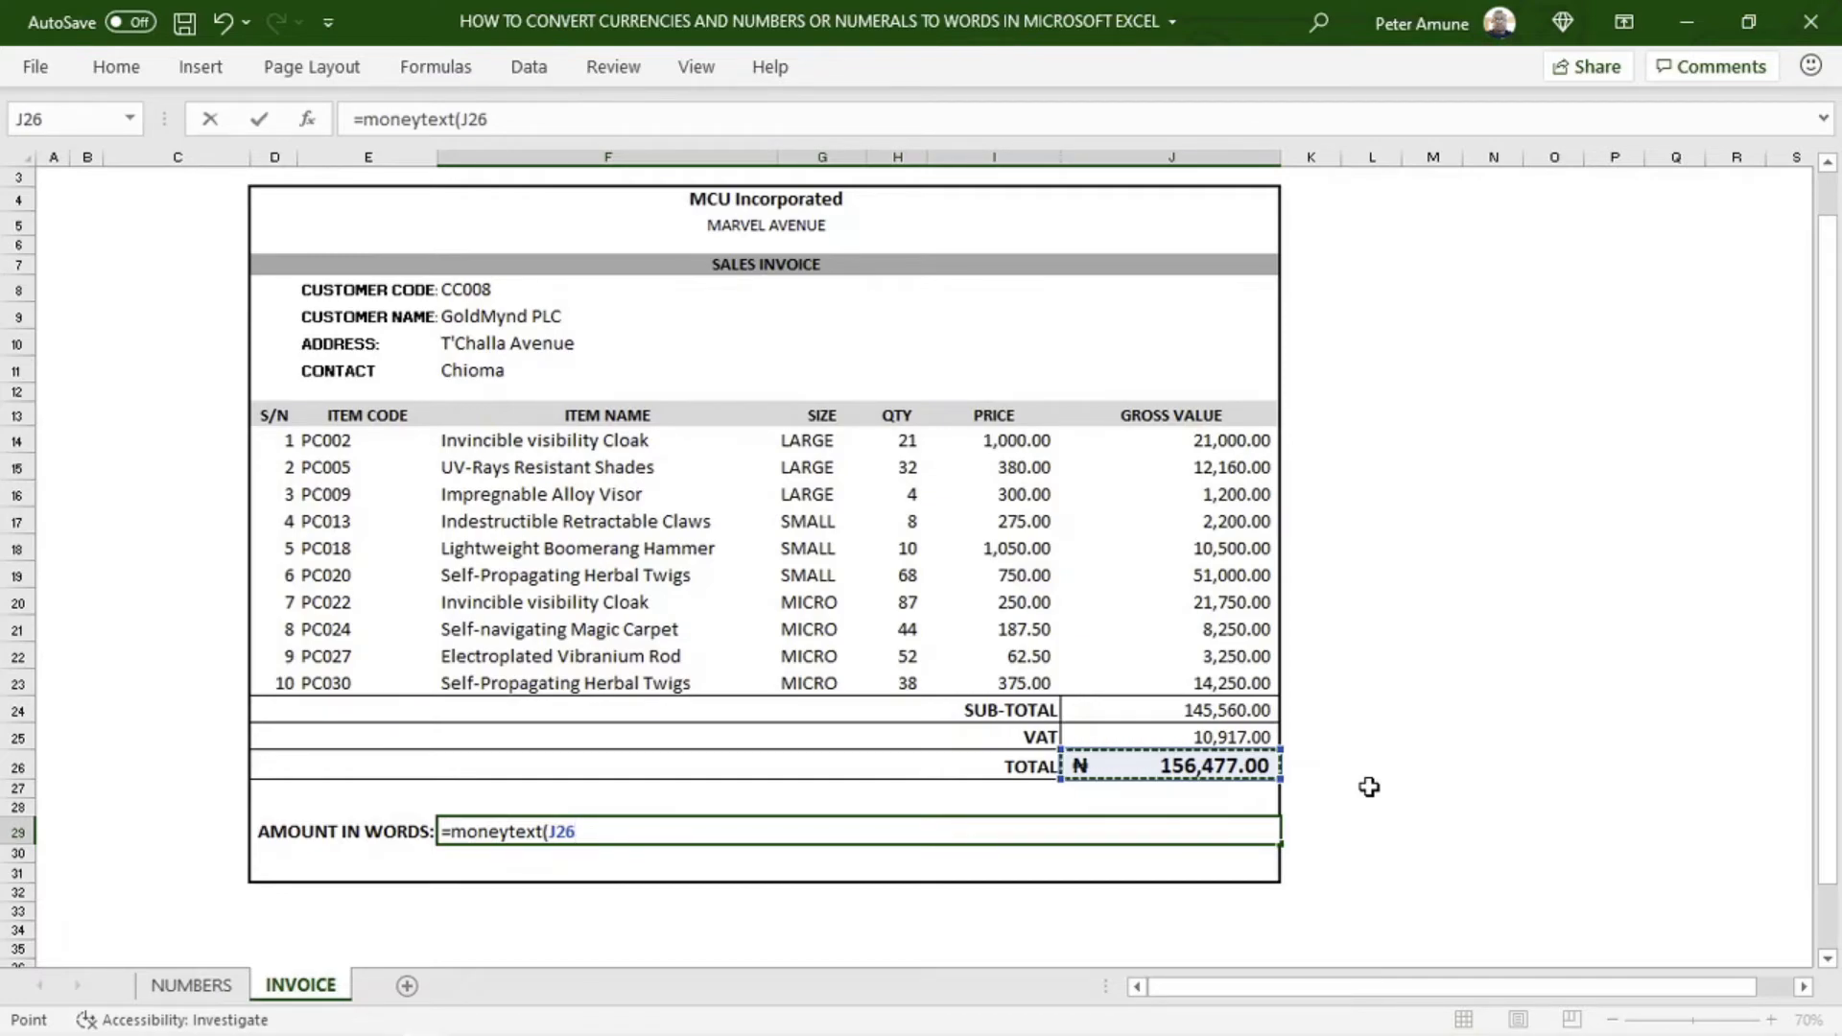
type(")")
key("Return")
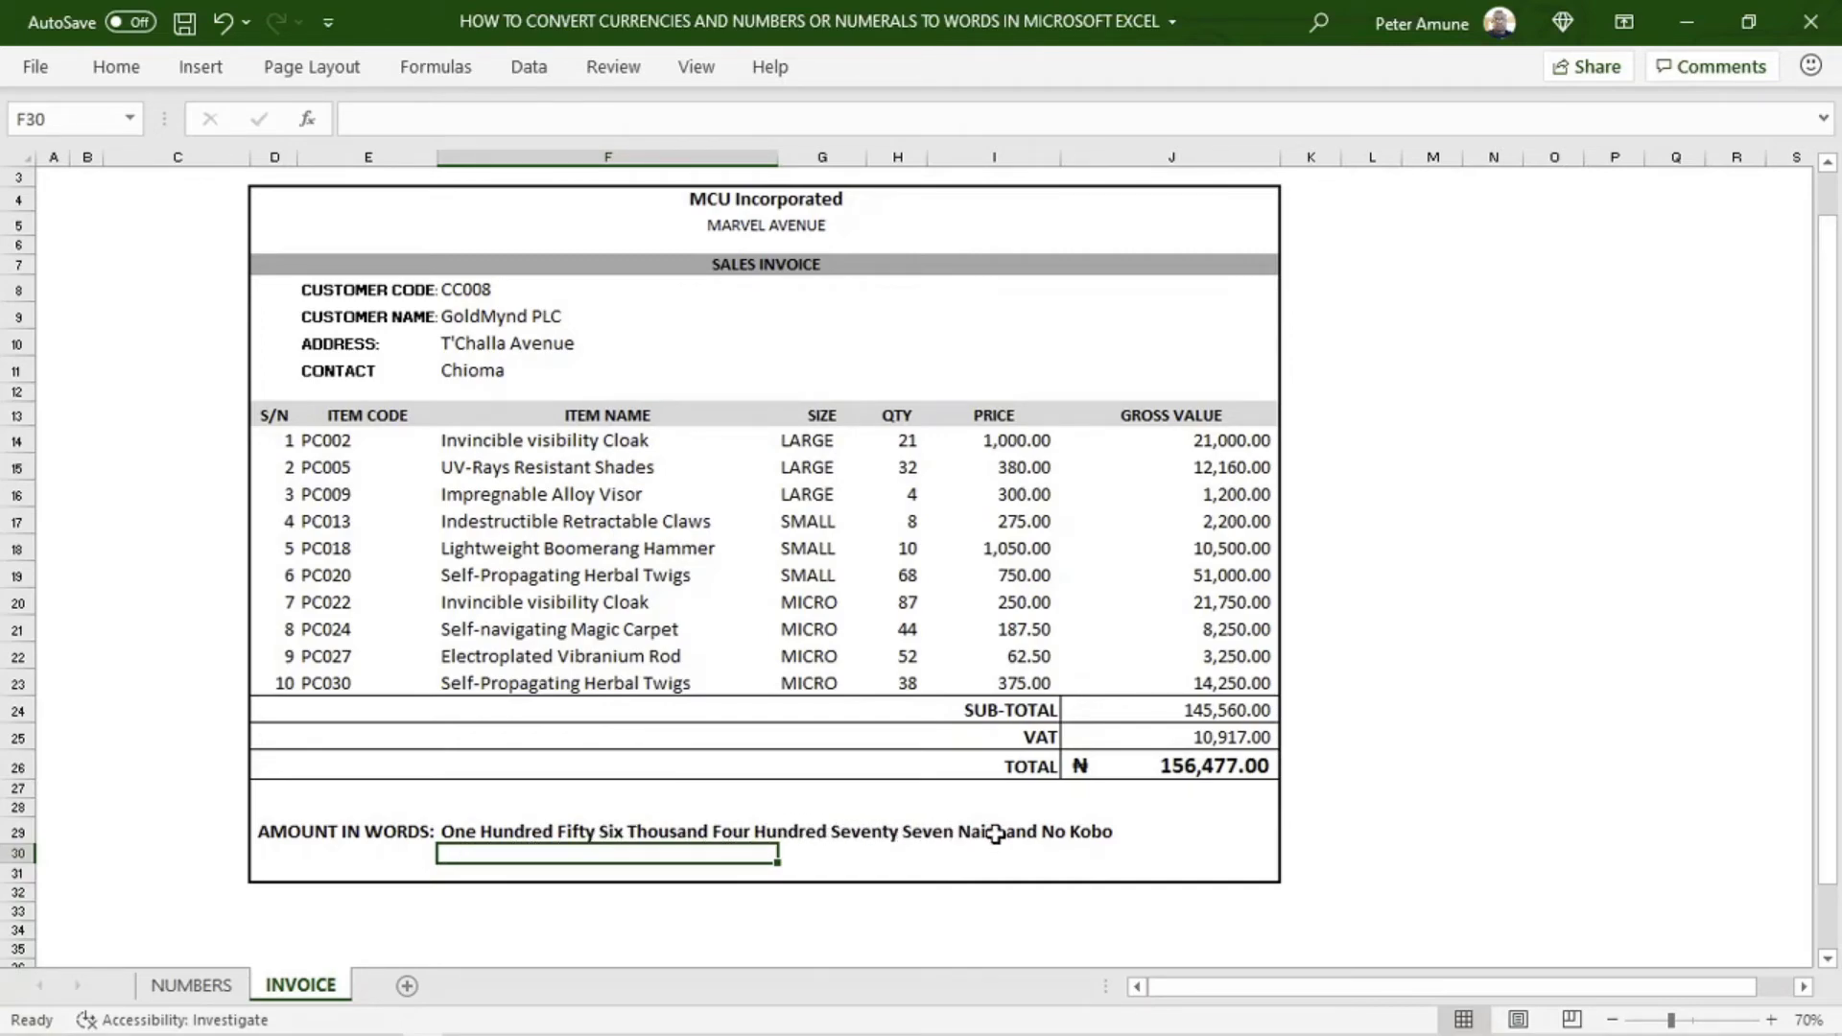
Set the quantity of the UV-Rays Resistant Shades in cell H15 of the invoice to 45
left_click(894, 466)
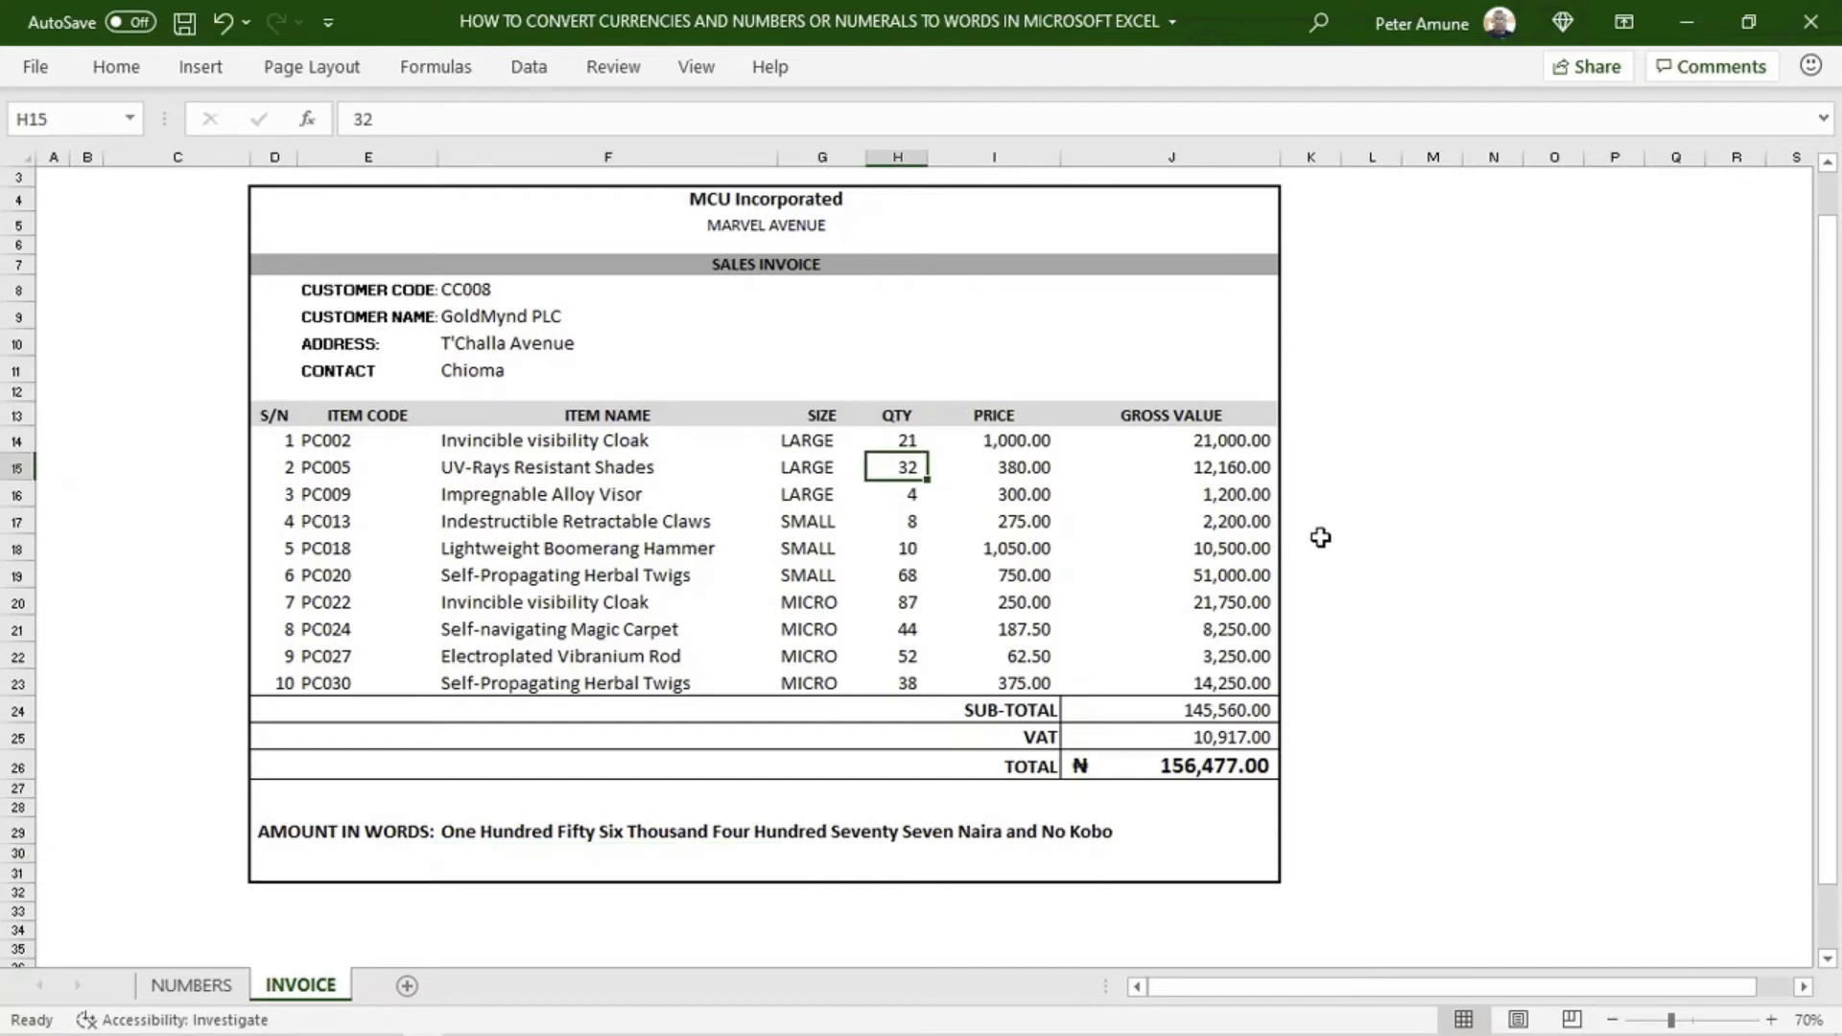
type("45")
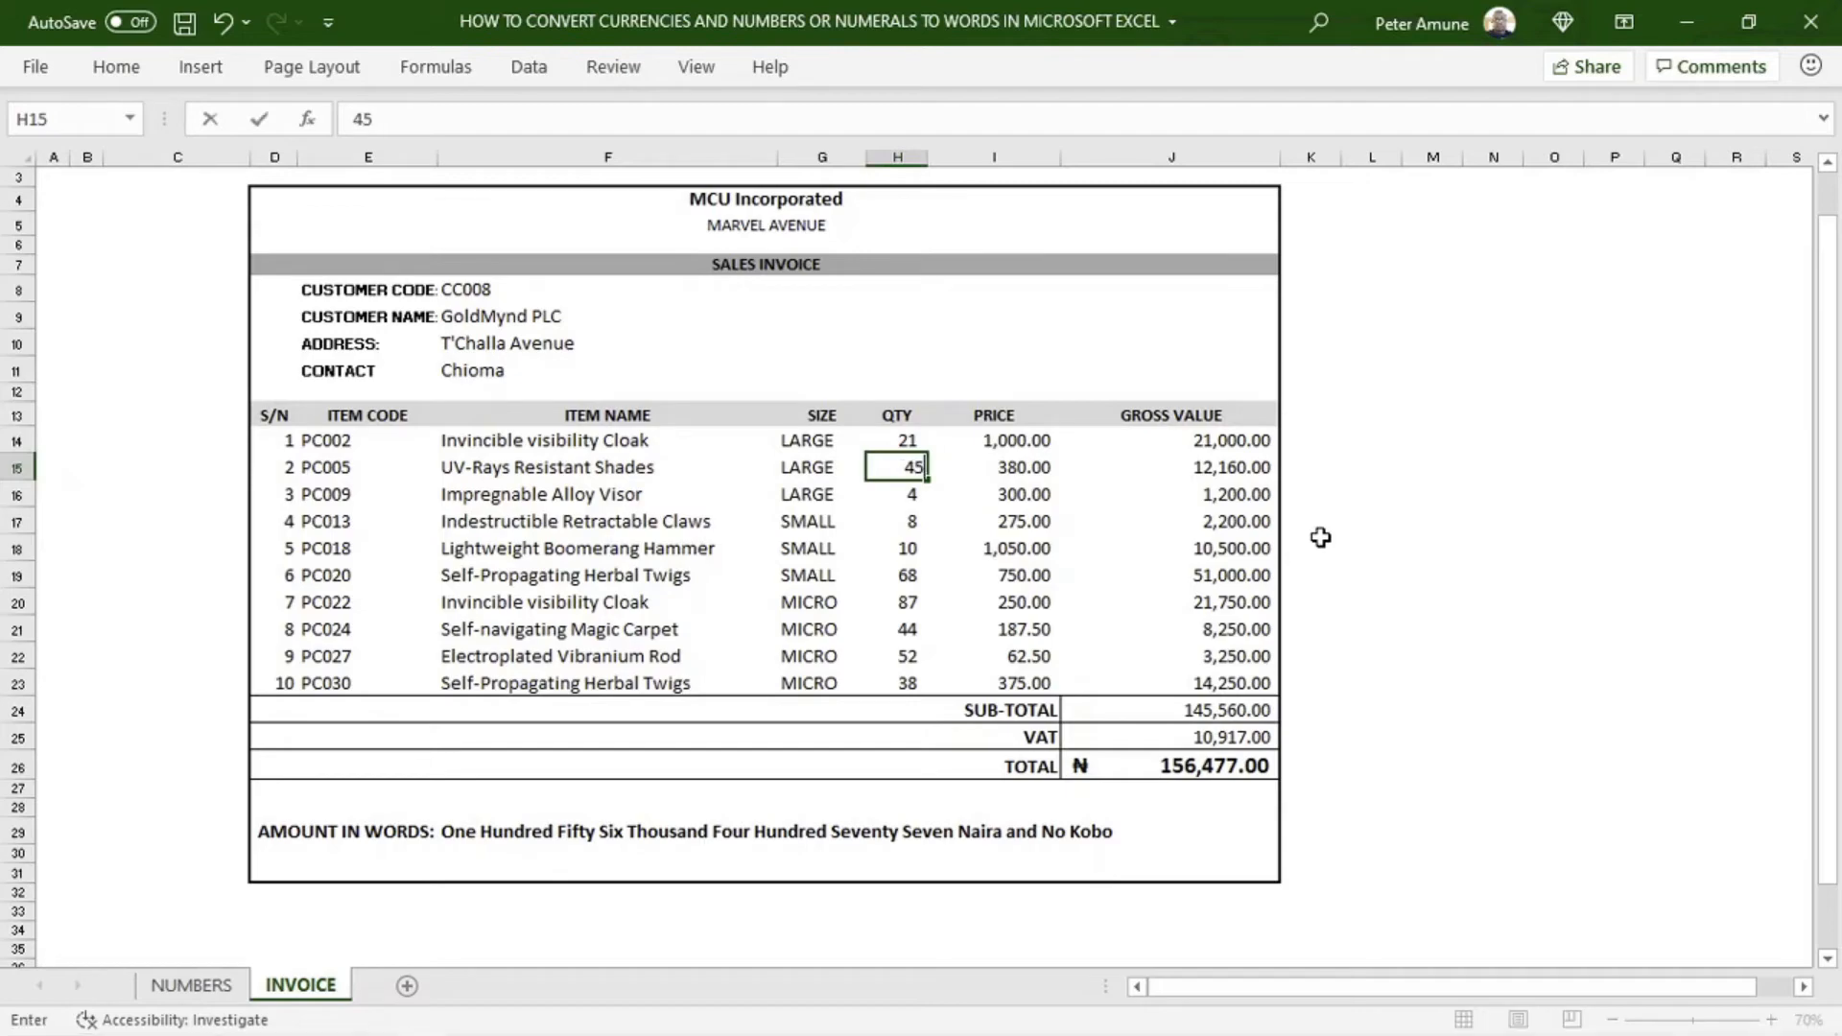
key("Return")
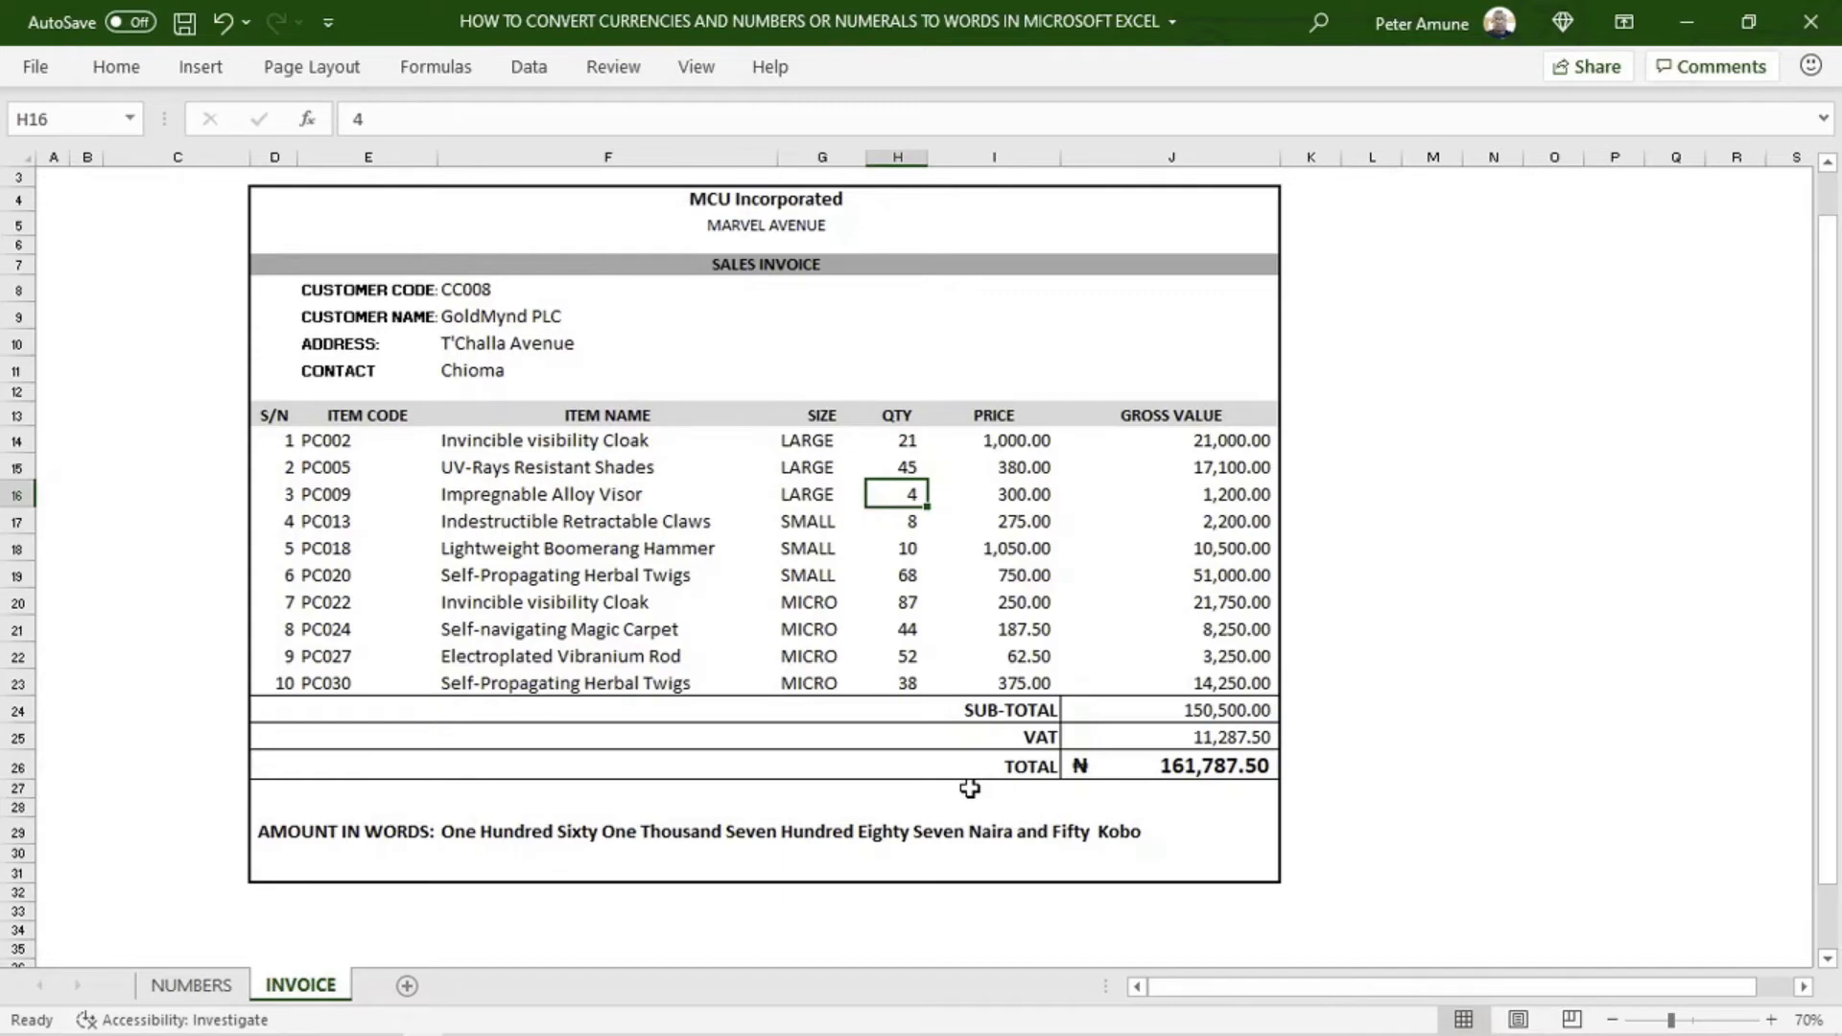
key("Right")
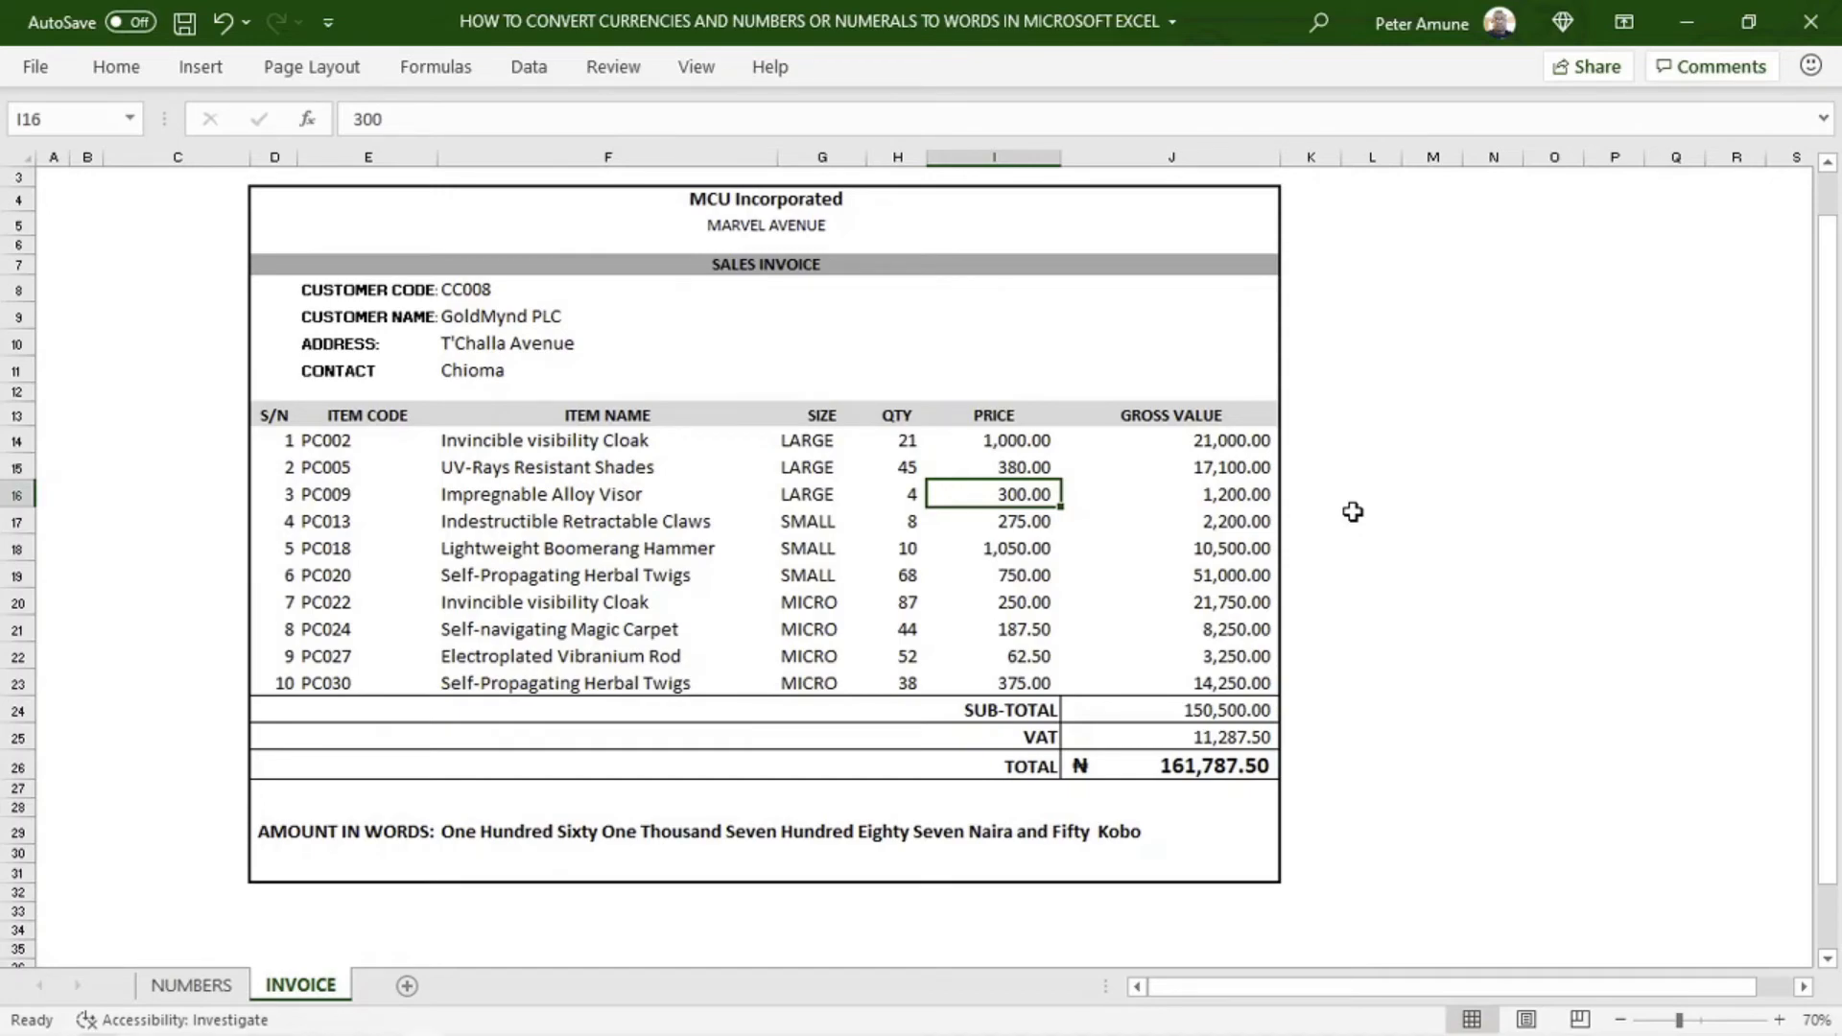
Save the workbook as an Excel Macro-Enabled Workbook (*.xlsm) in the MICROSOFT folder under its existing file name
left_click(870, 601)
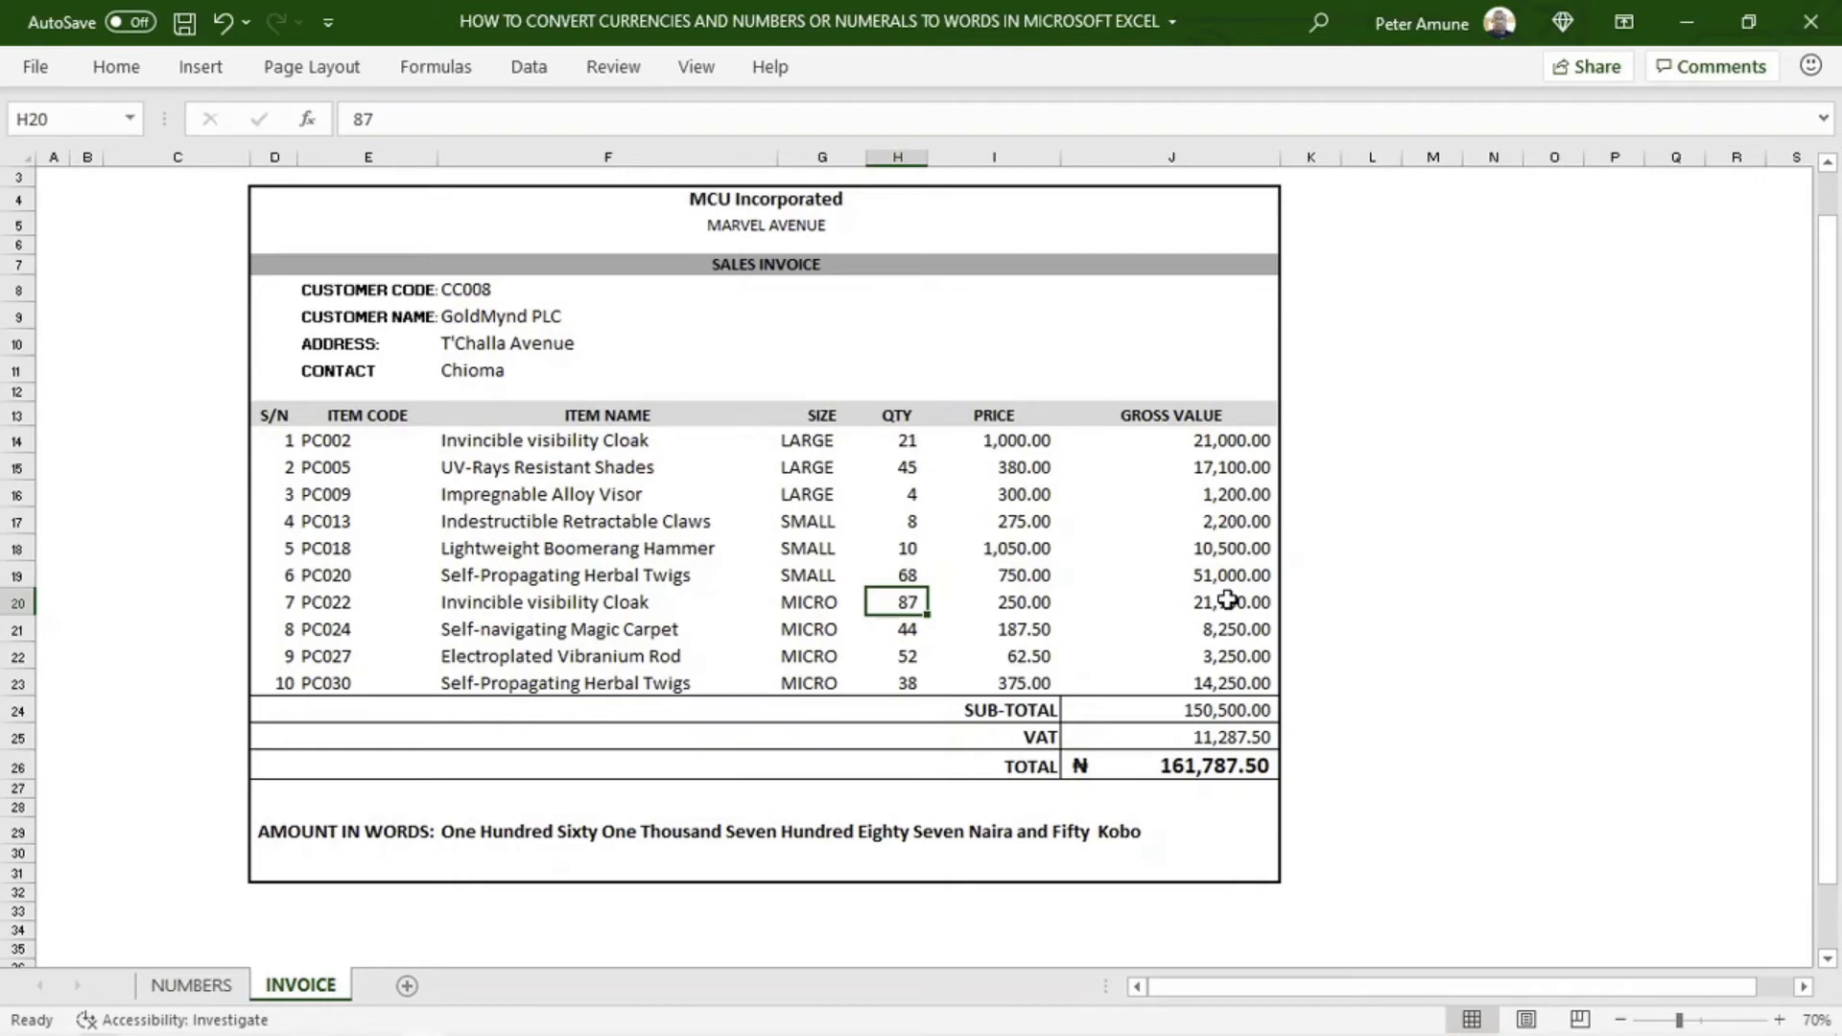
key("ctrl+s")
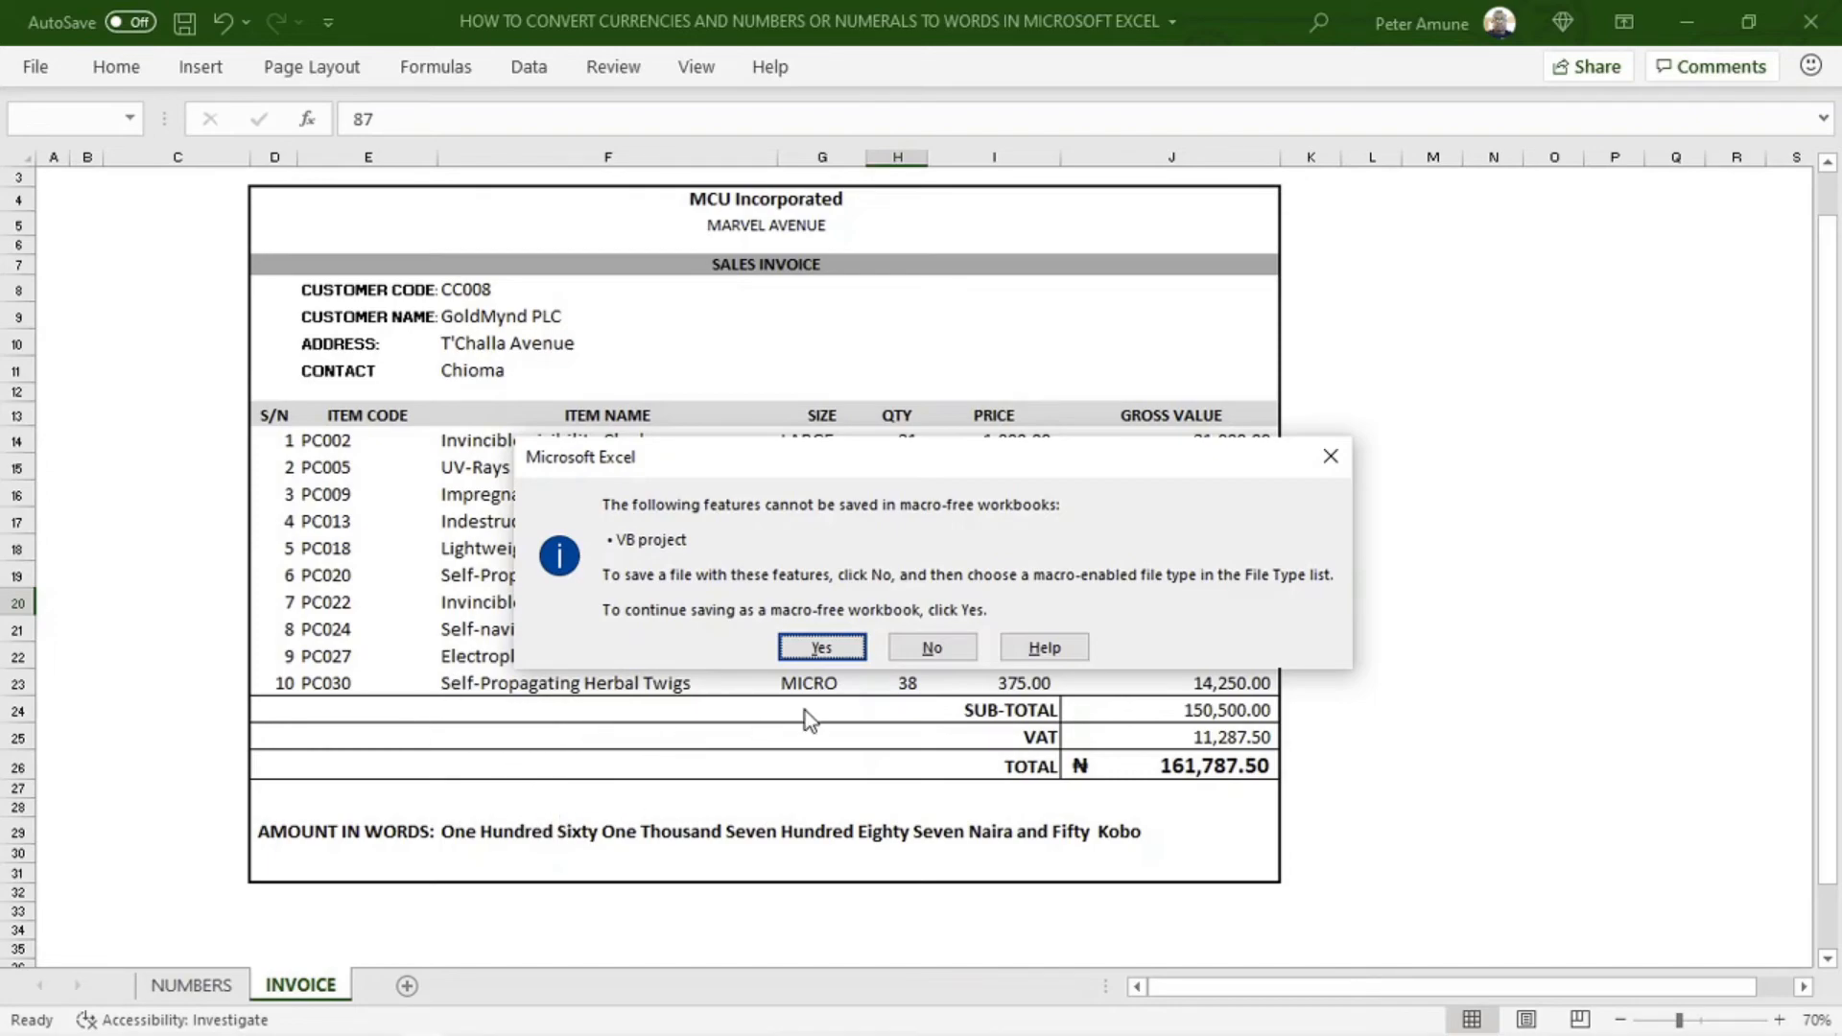
left_click(936, 648)
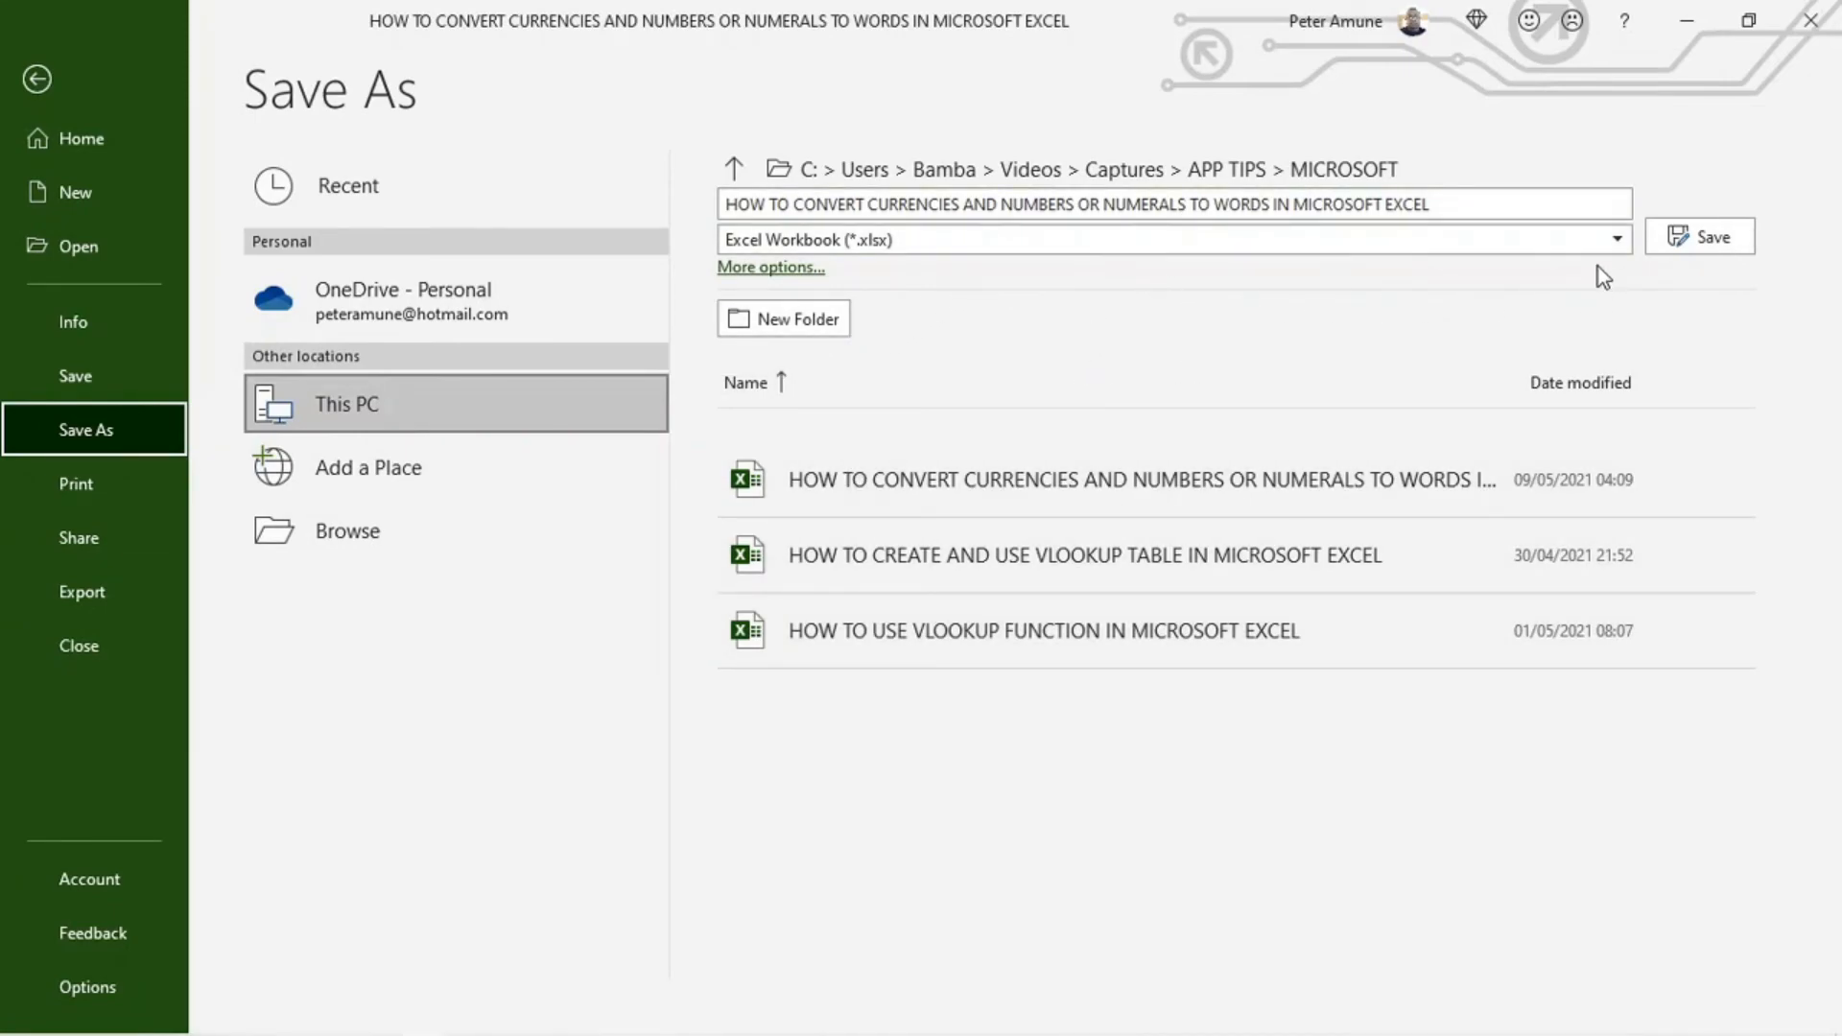
left_click(1619, 242)
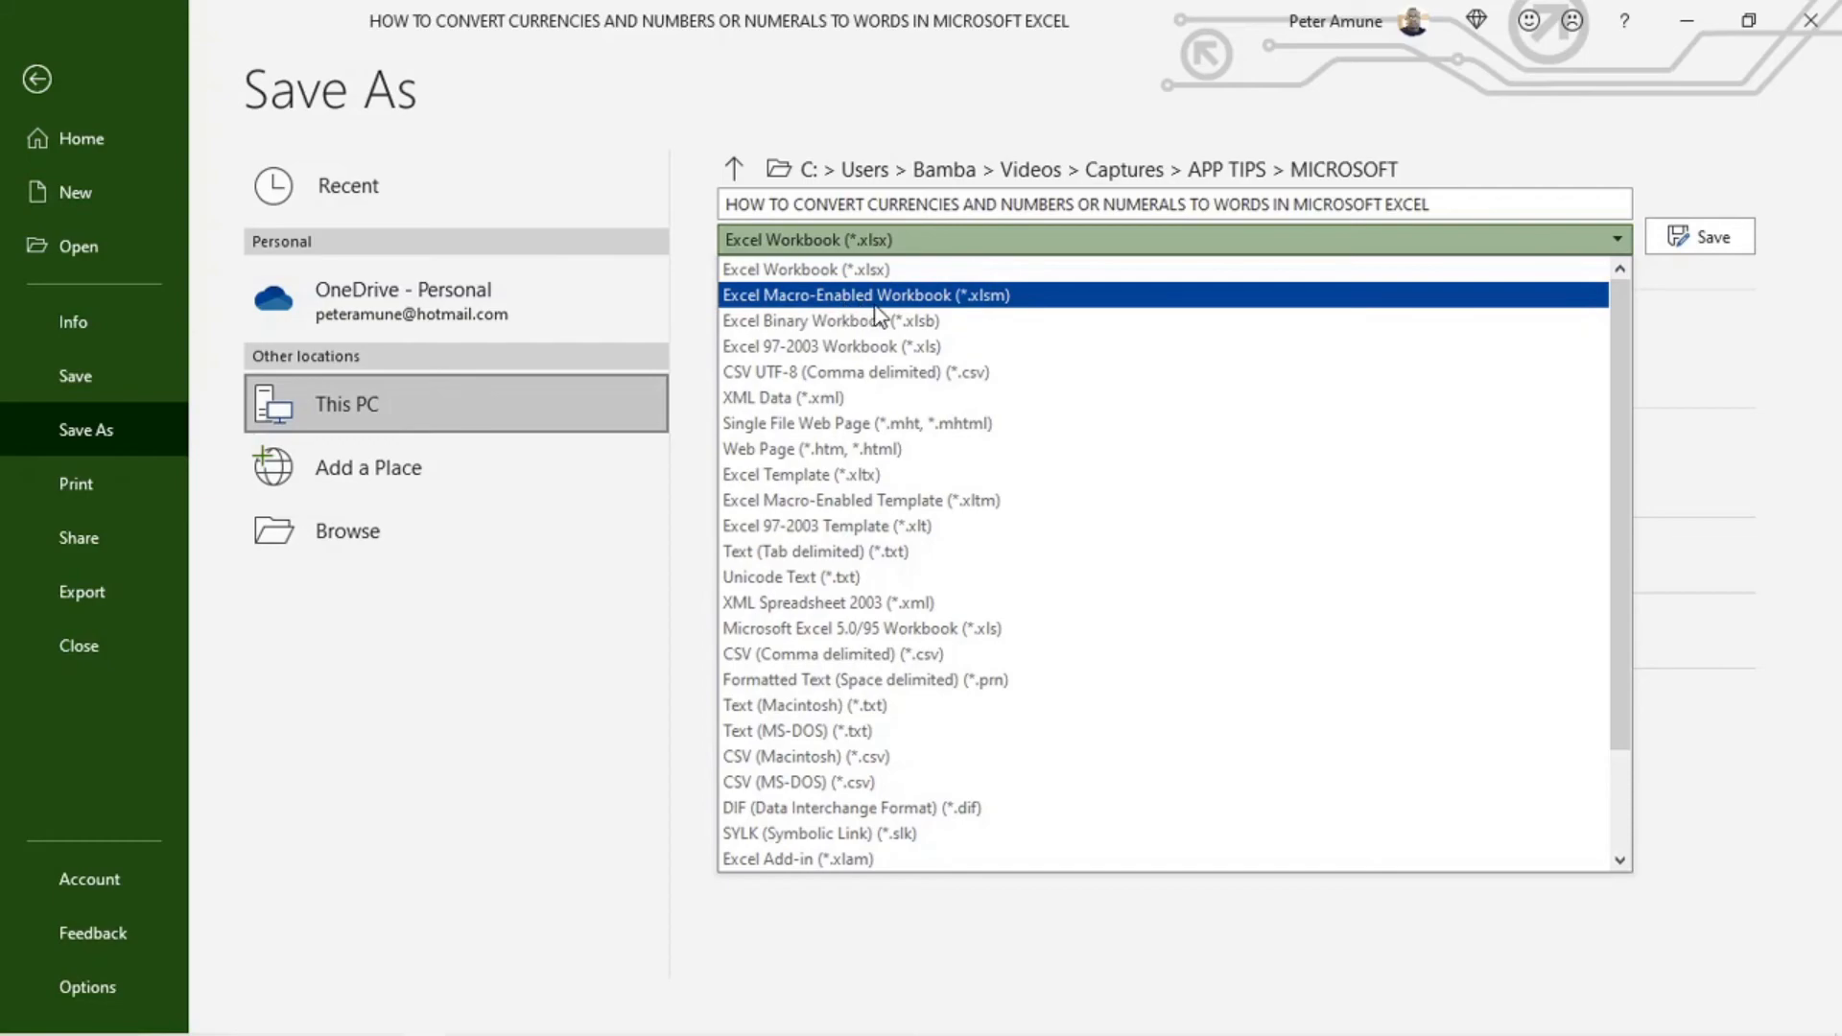
left_click(1011, 295)
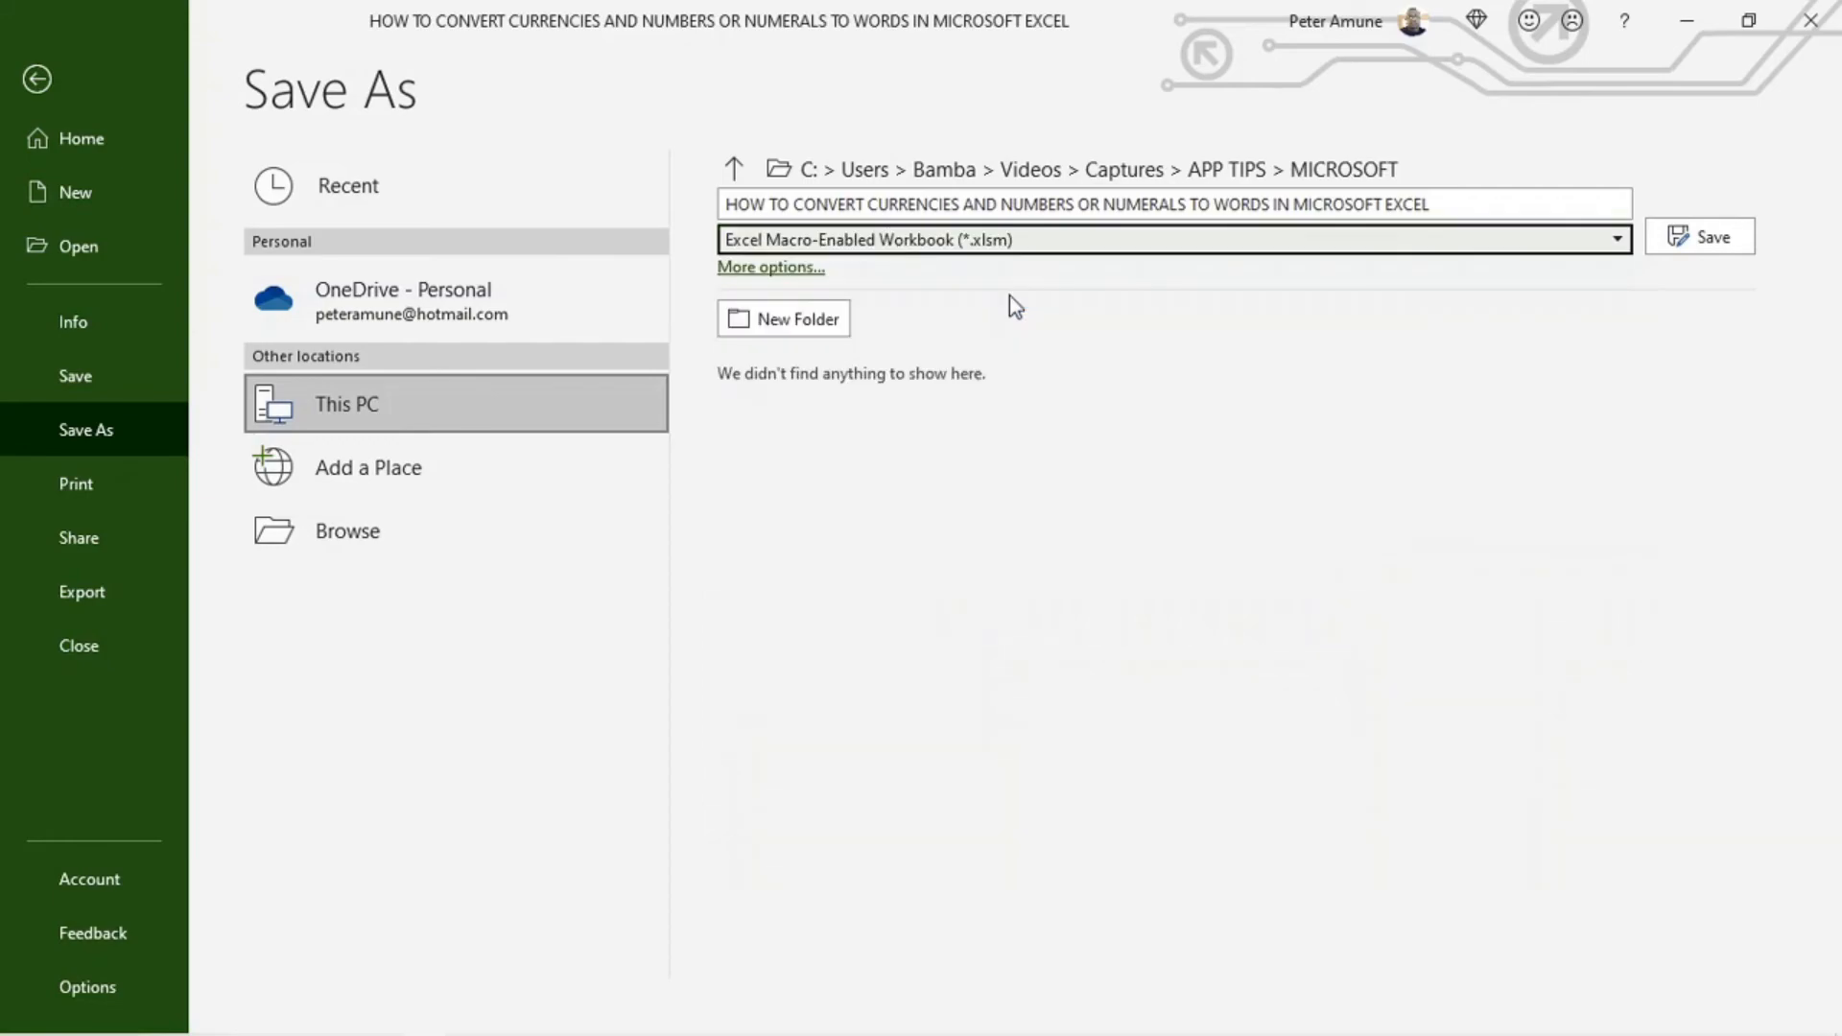
left_click(1706, 234)
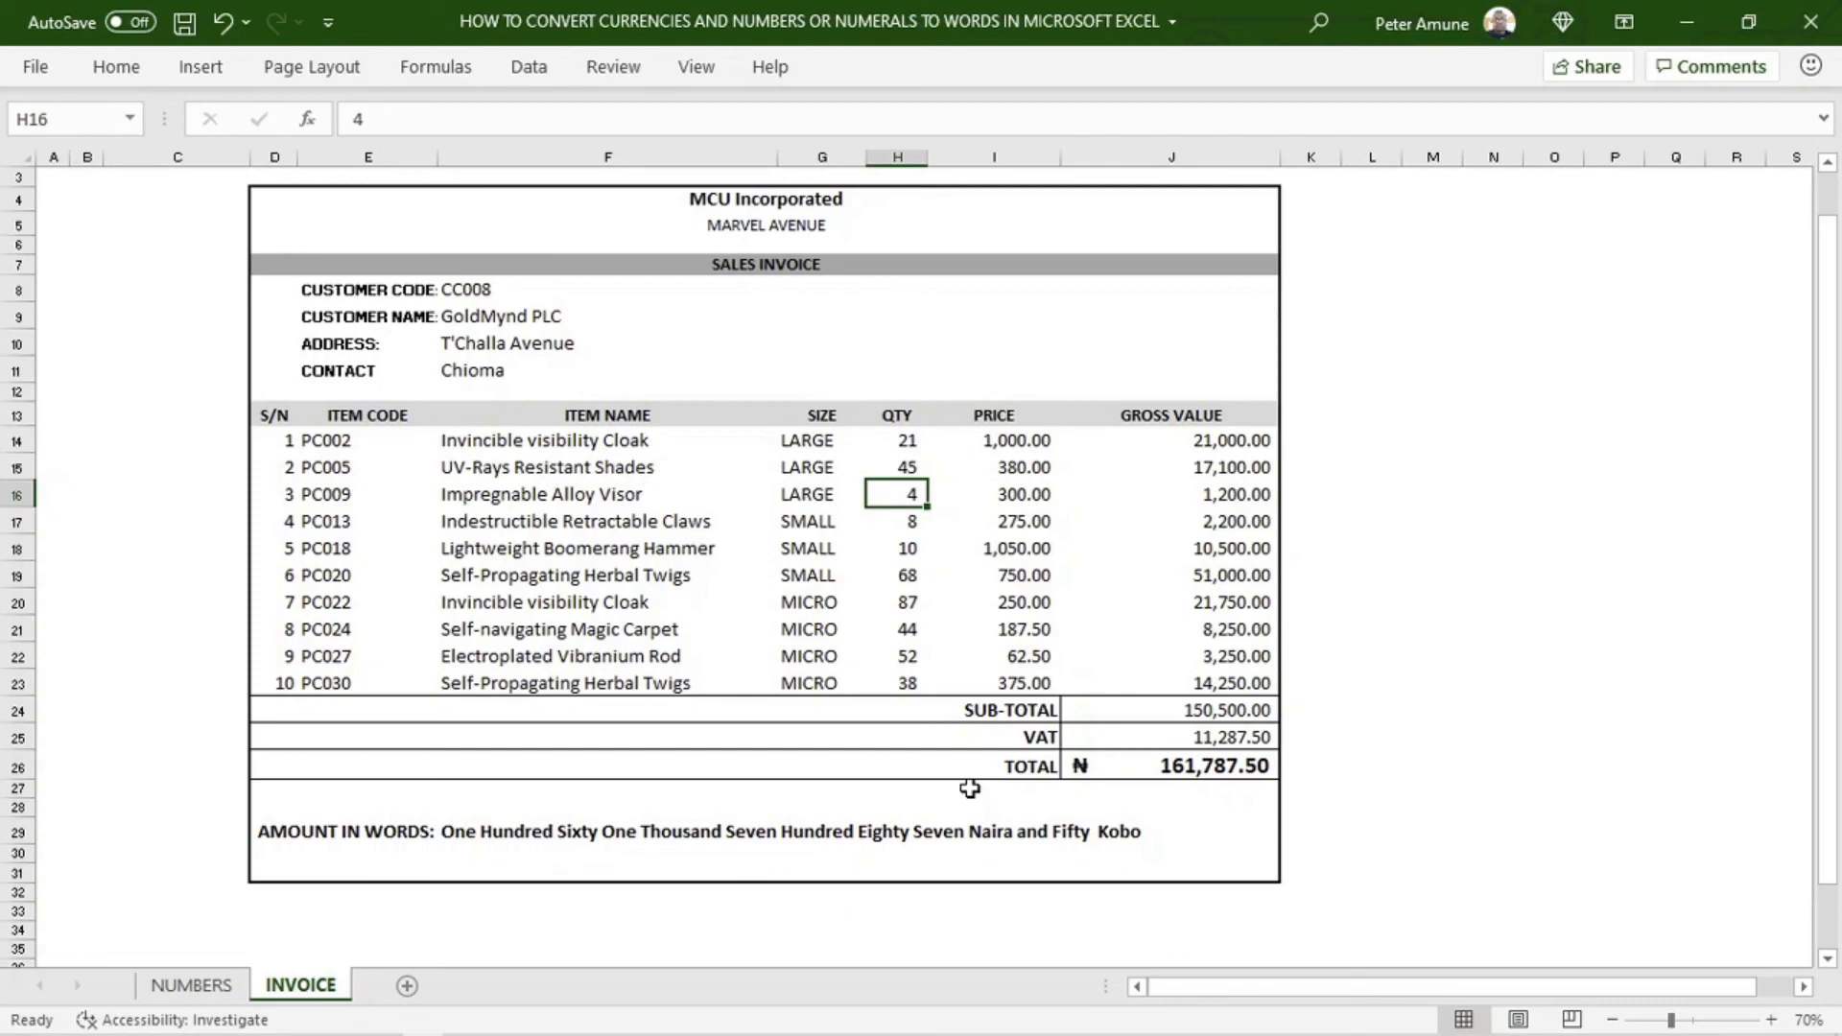
key("Down")
key("Down")
key("Down")
key("Down")
key("ctrl+s")
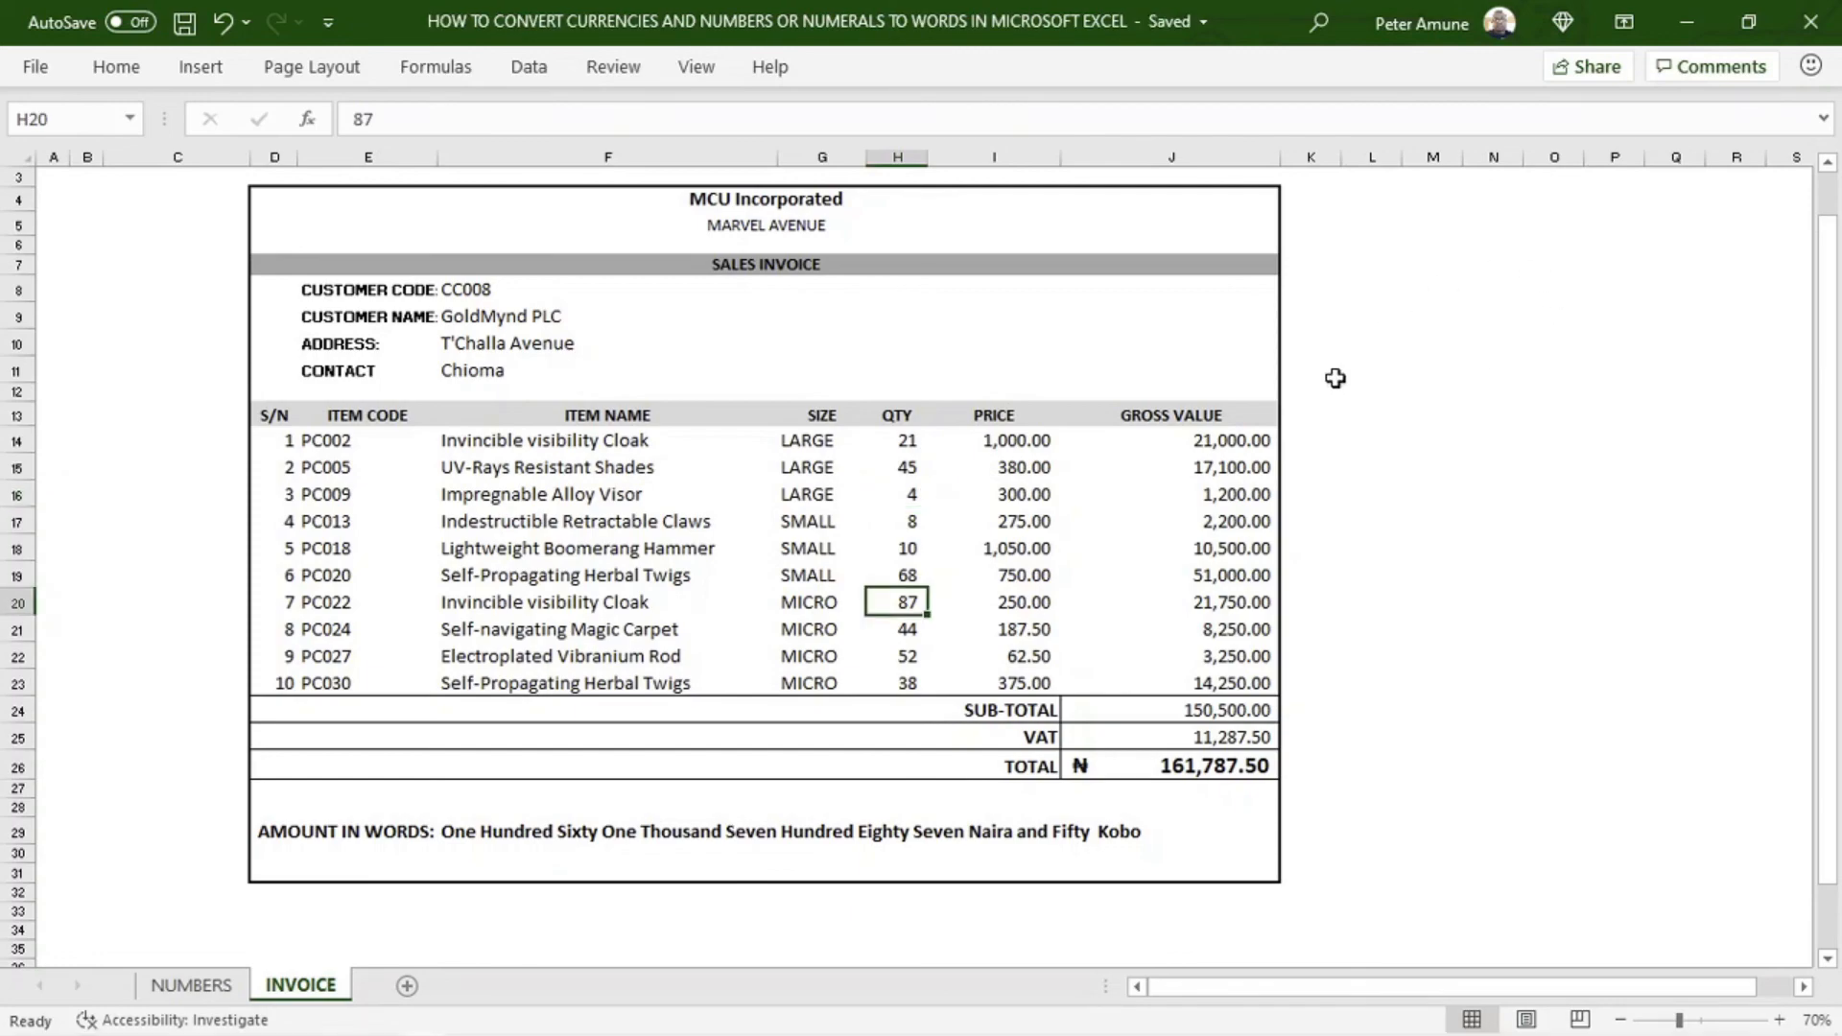